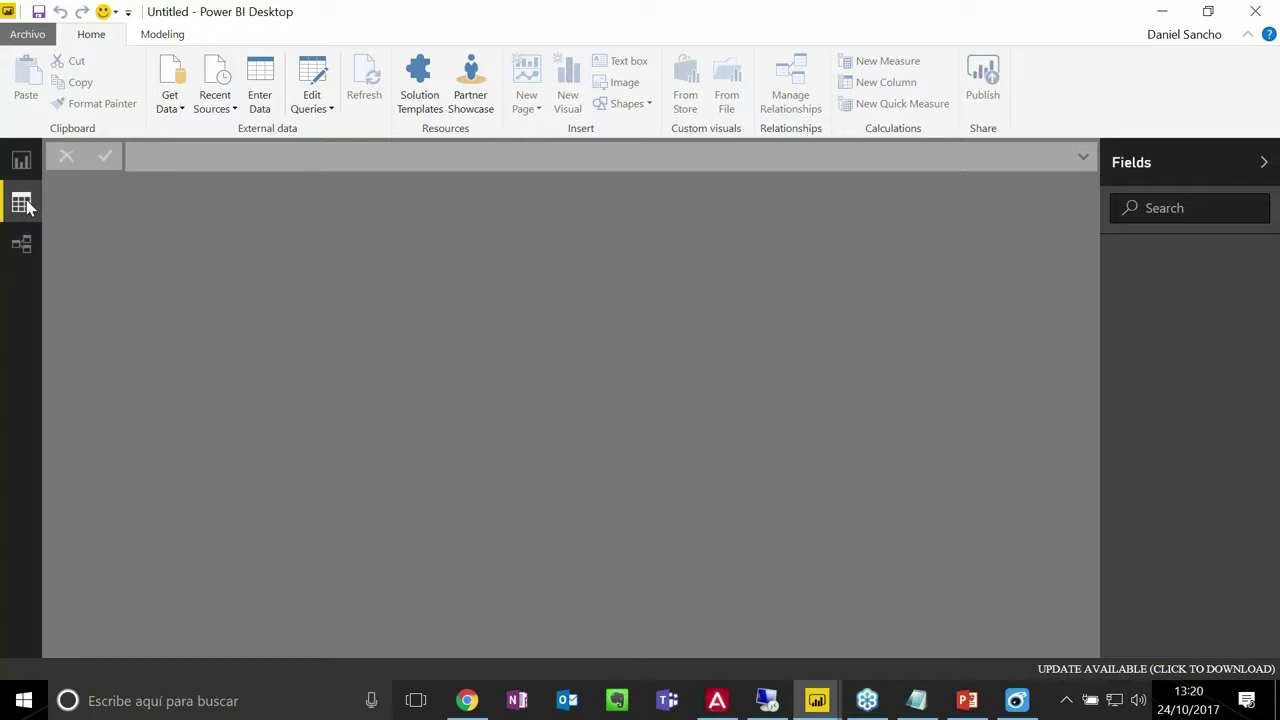
- Look through the empty Relationships and Data views, and return to the Report view
click(24, 245)
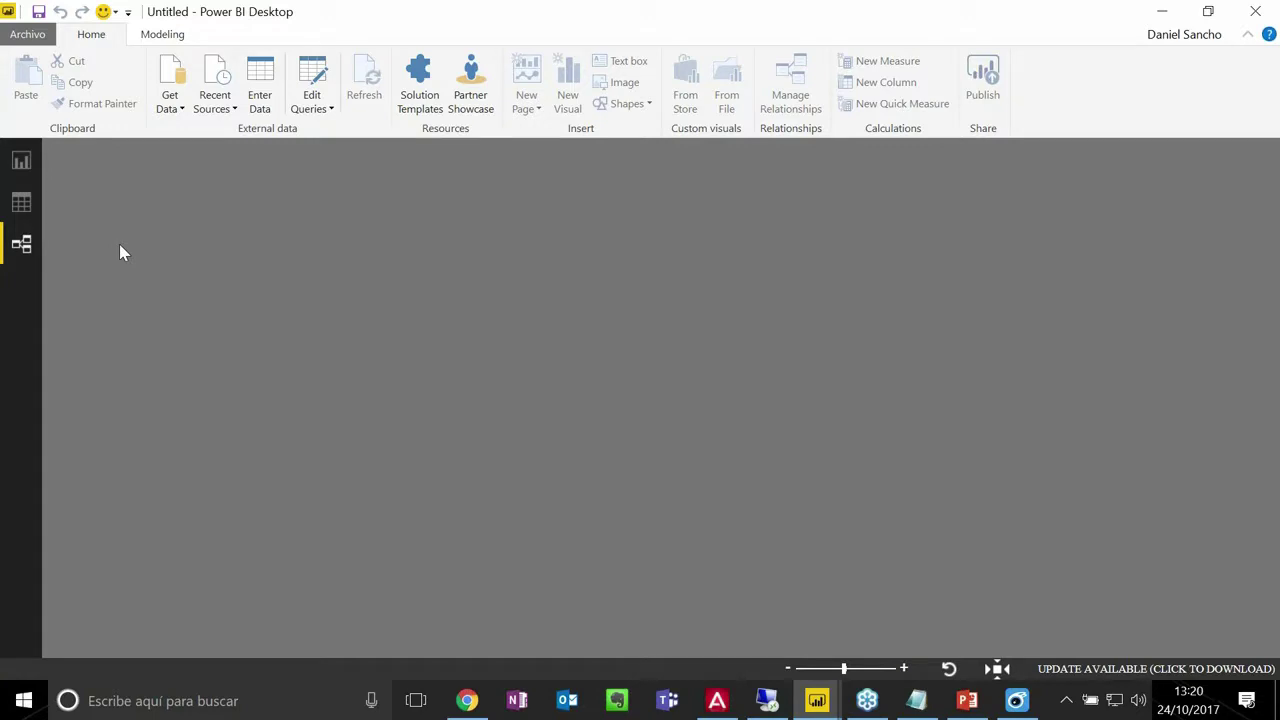
click(20, 207)
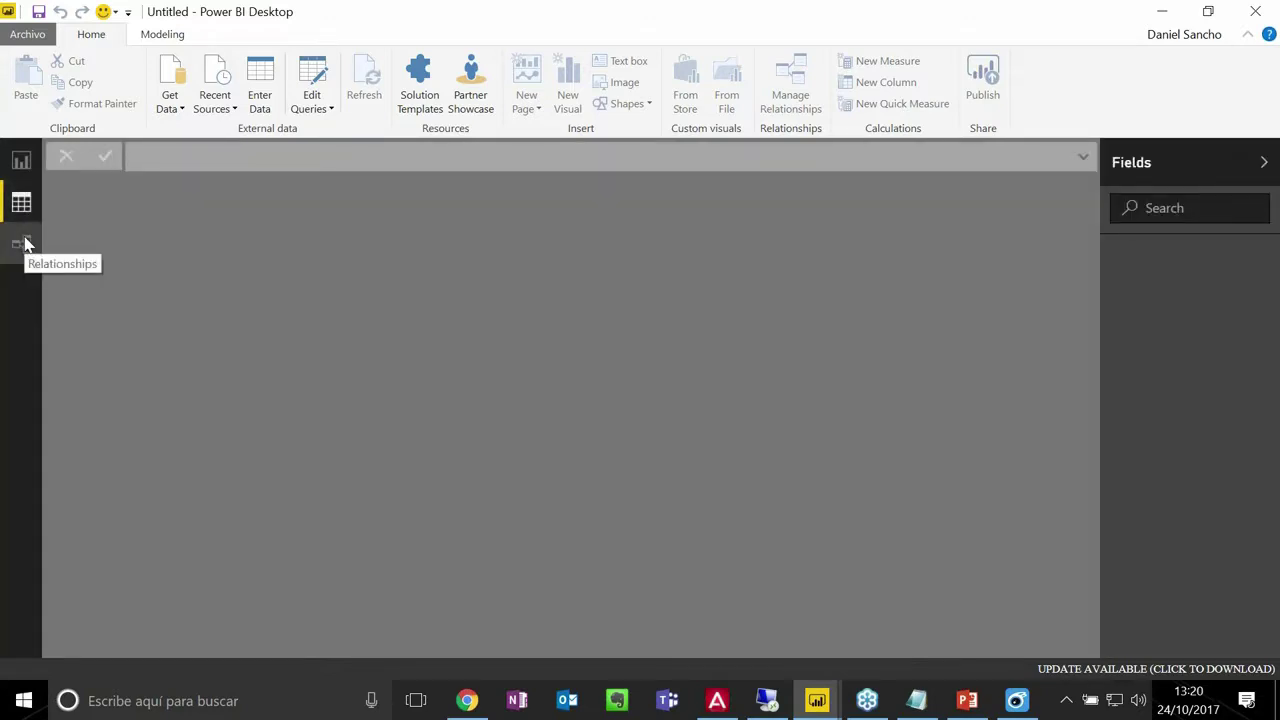
click(24, 245)
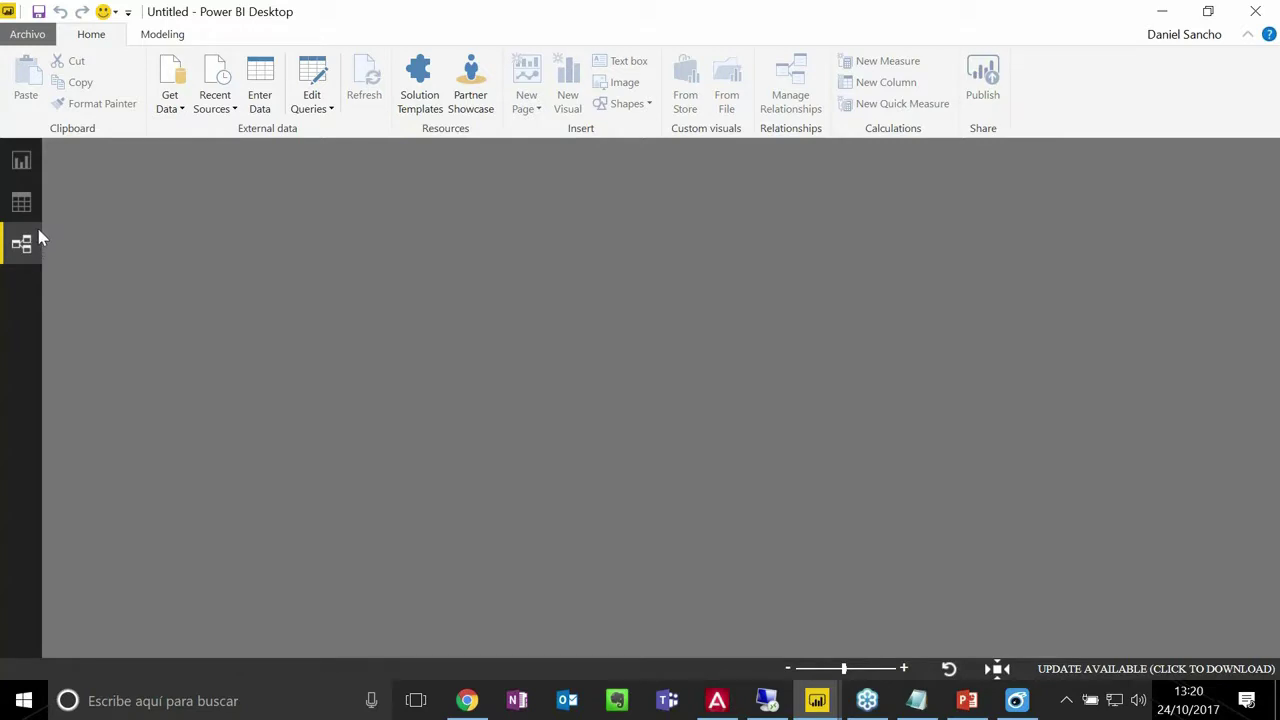
click(20, 162)
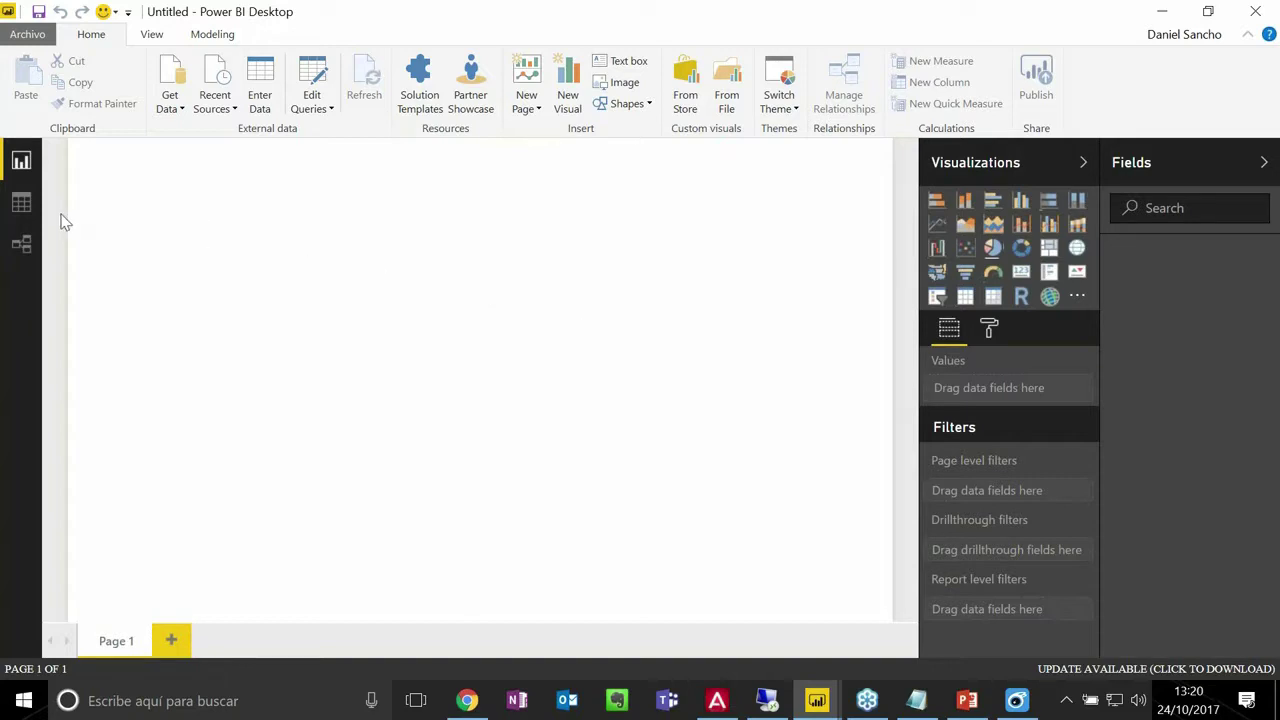
- Start a new data import with Folder as the source, chosen from the full list of data connectors
click(170, 108)
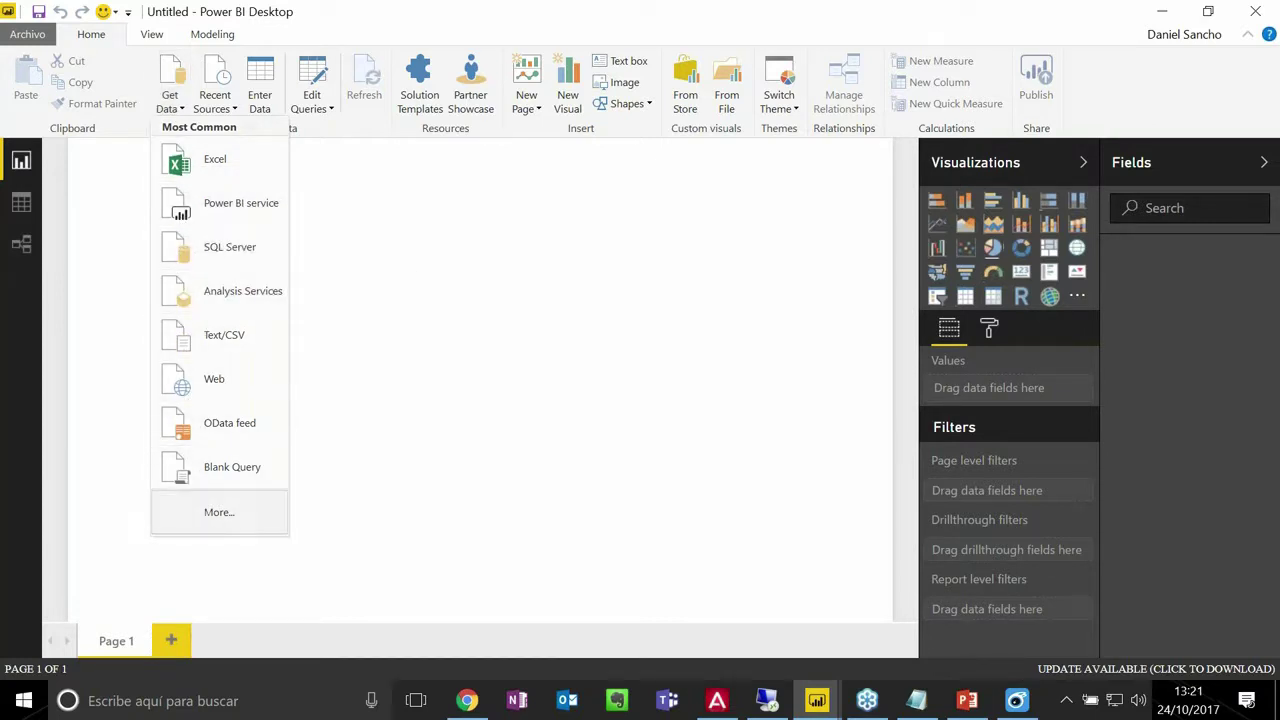
click(212, 511)
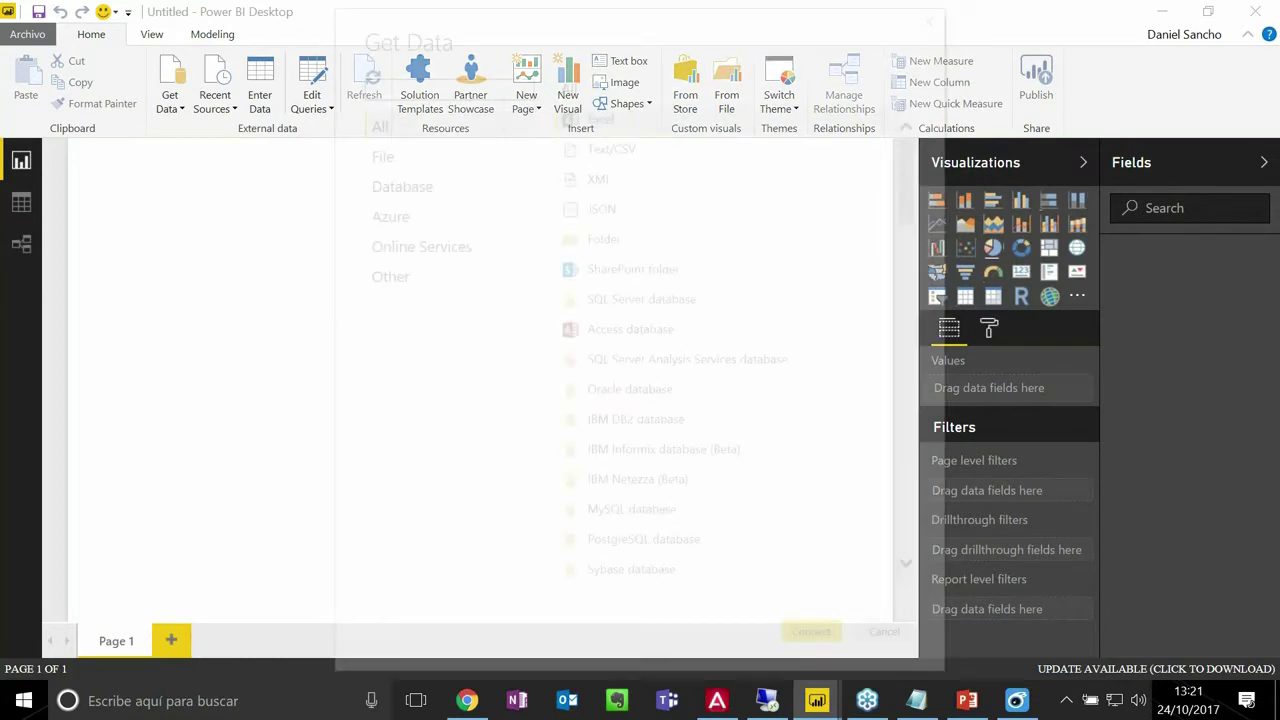
drag(606, 37, 430, 29)
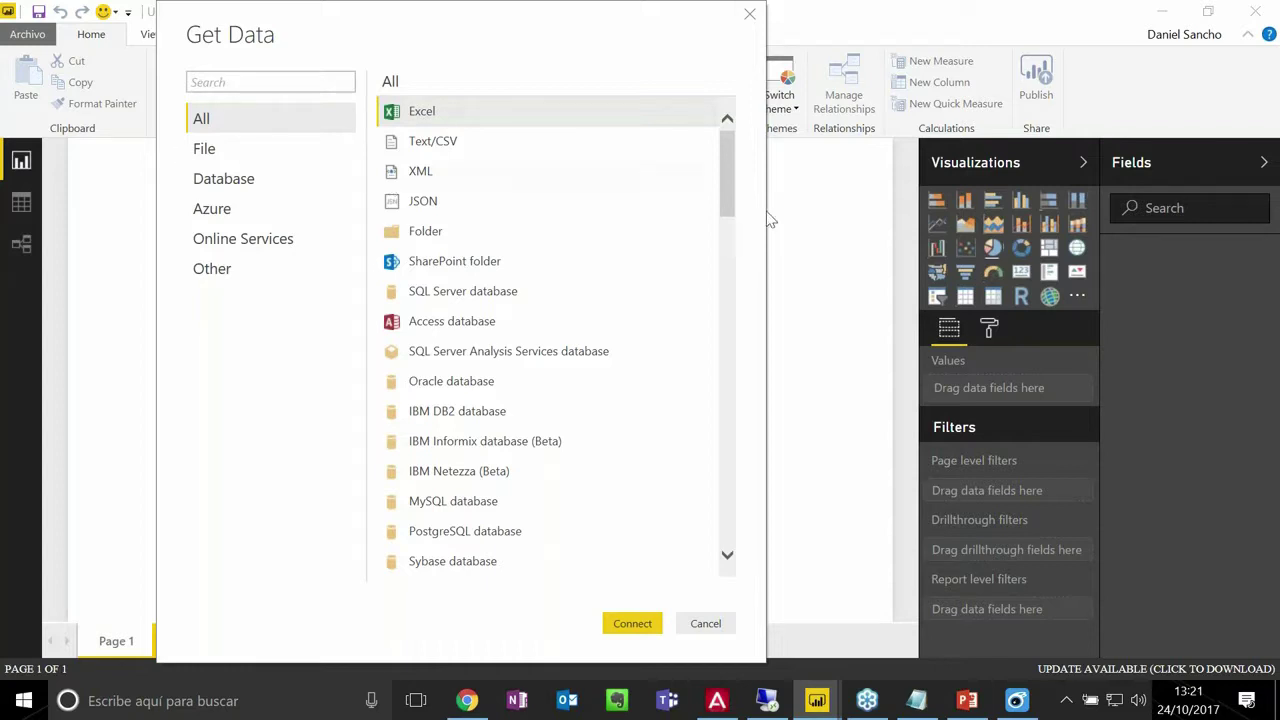
drag(729, 151, 702, 293)
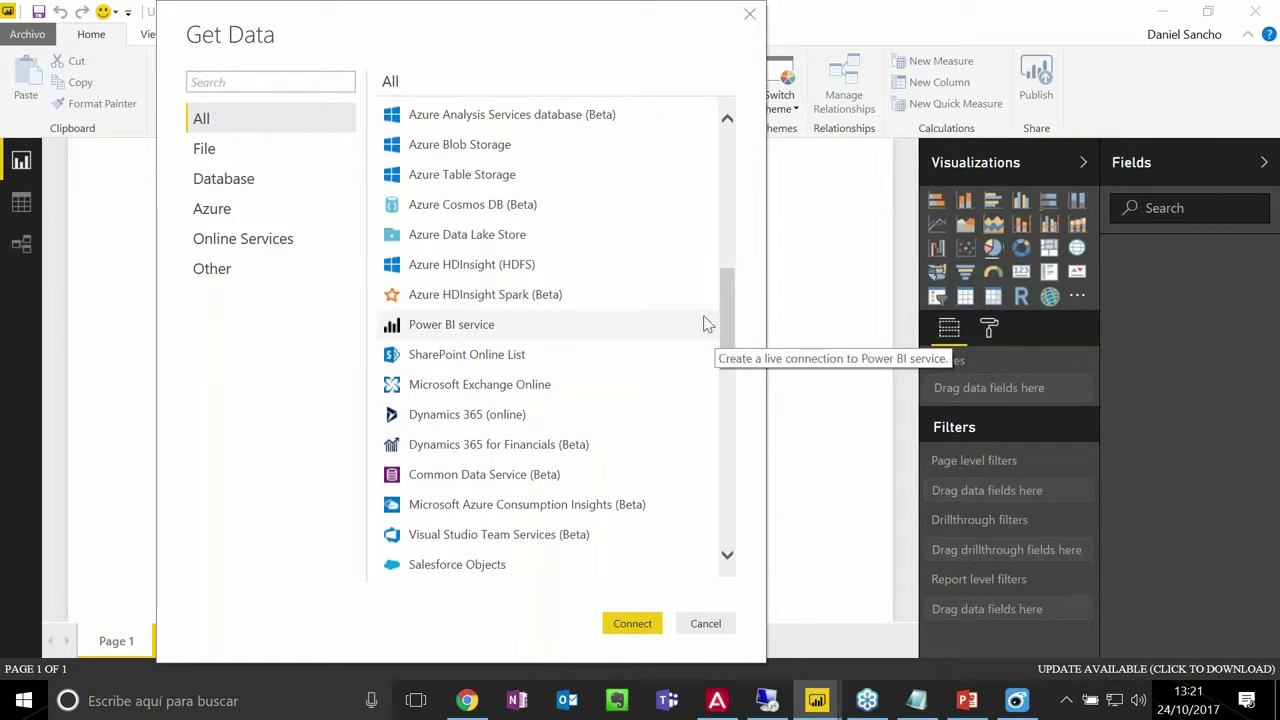
drag(723, 329, 736, 156)
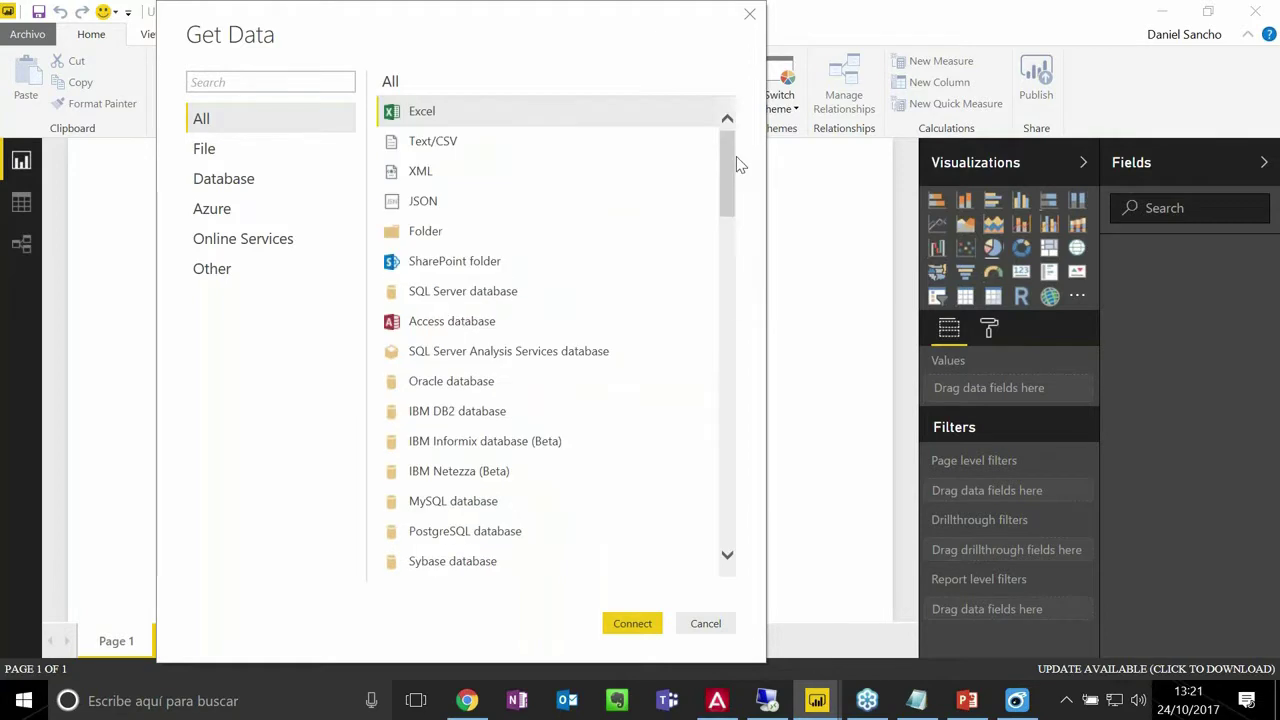
click(426, 238)
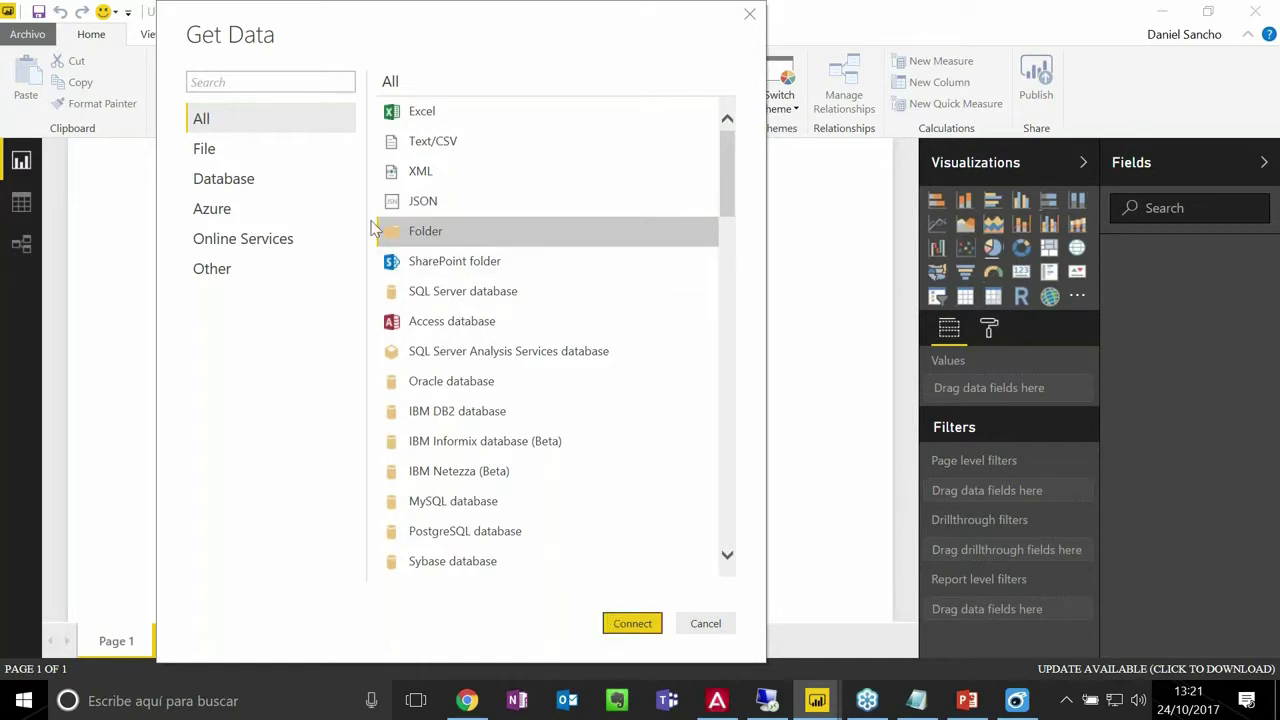
click(614, 630)
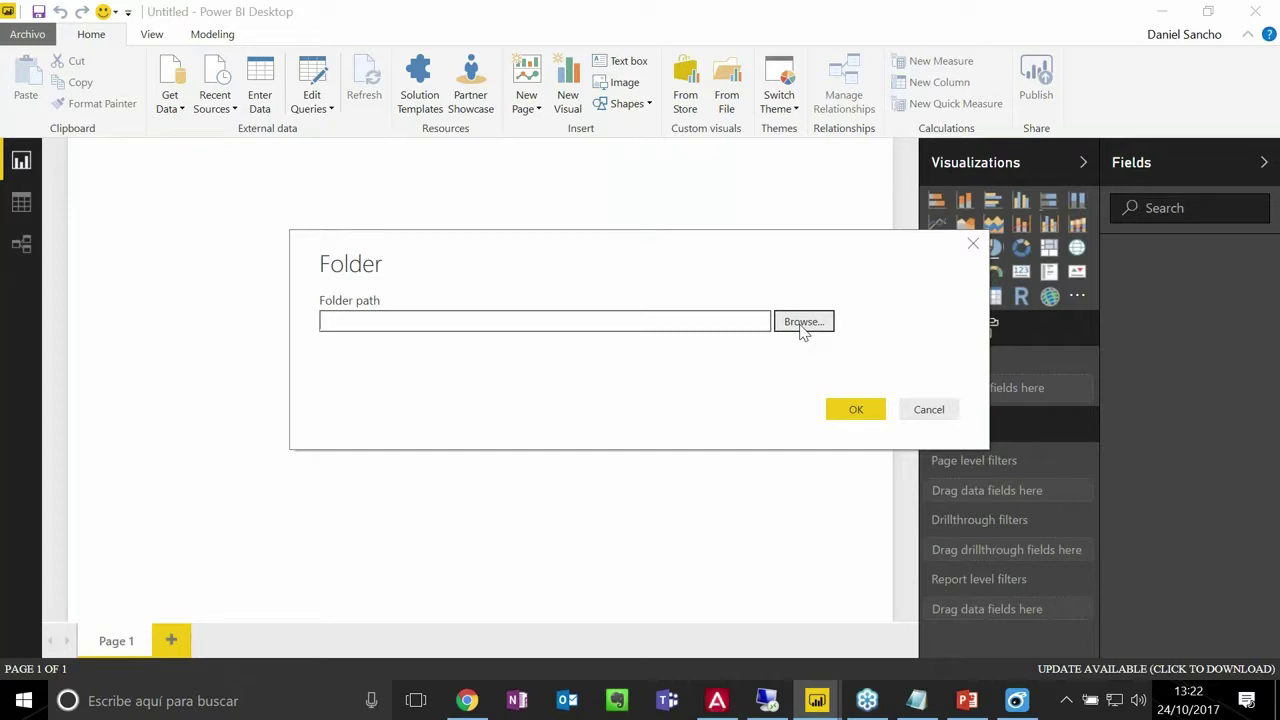
- Set the folder path to the Ventas folder inside Virtual camp Power BI on the desktop and confirm it
click(803, 328)
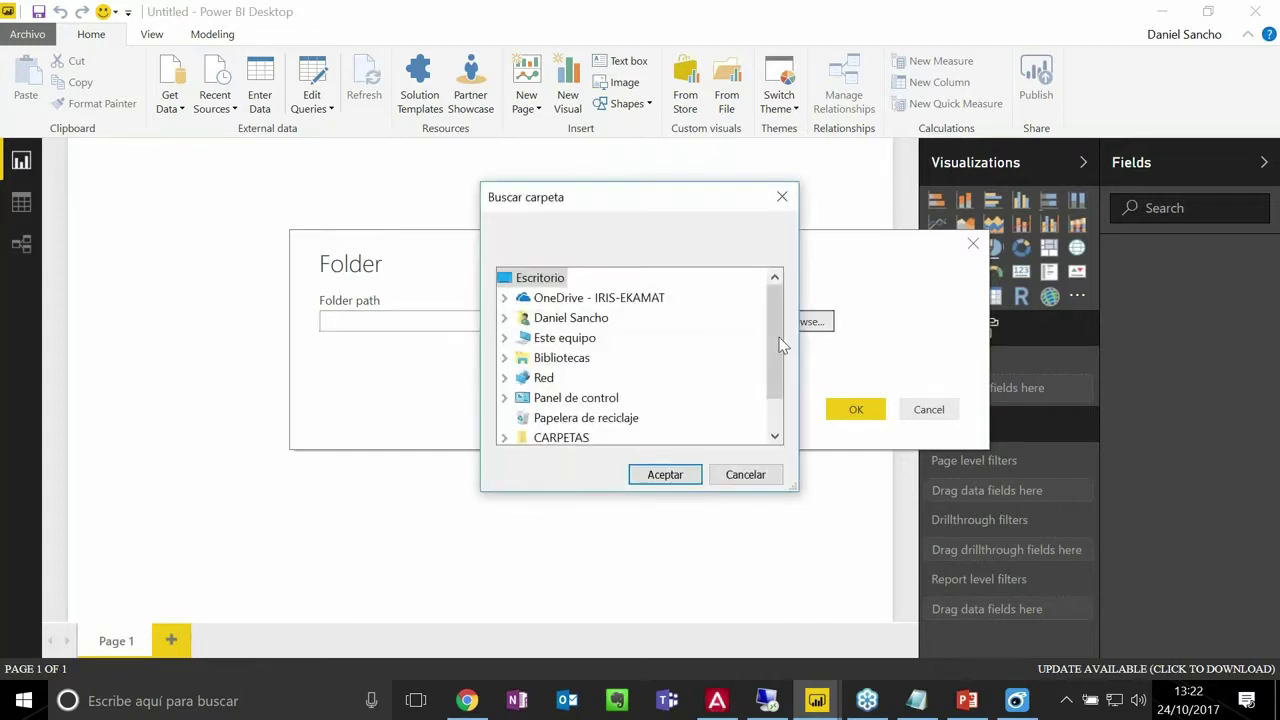
drag(774, 325, 775, 362)
click(560, 420)
scroll(772, 366, down, 1)
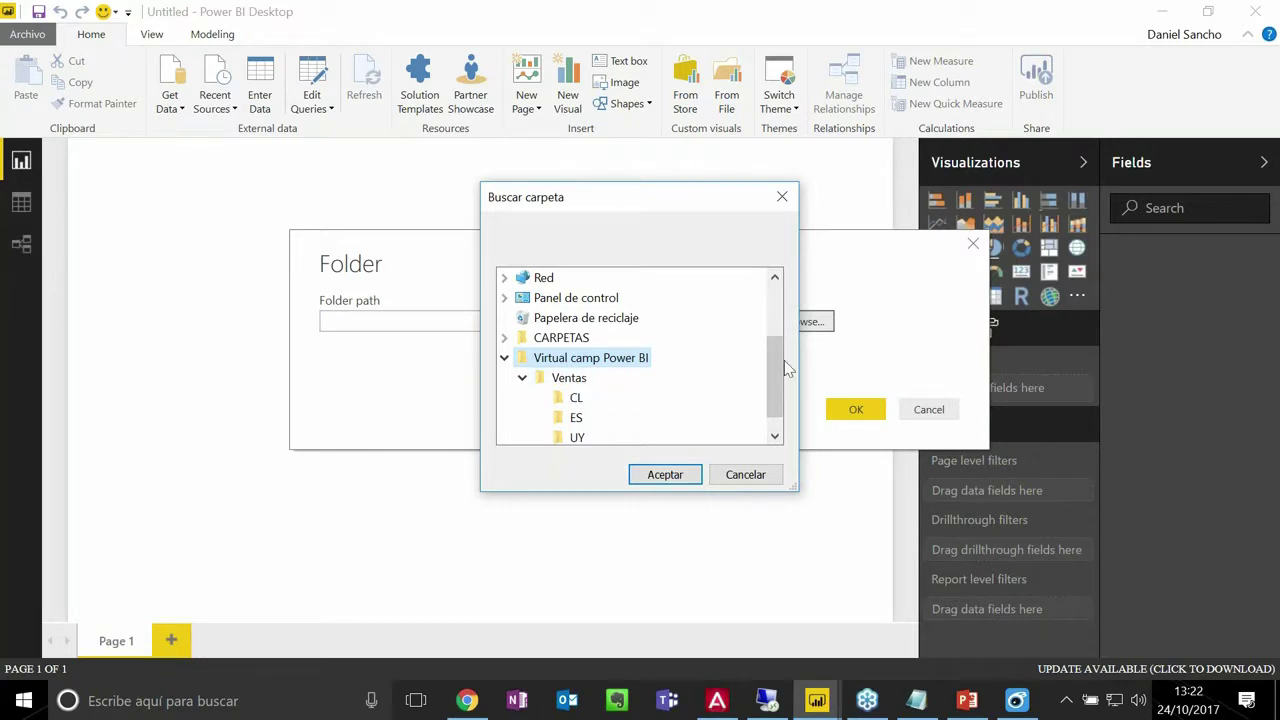
scroll(786, 368, down, 1)
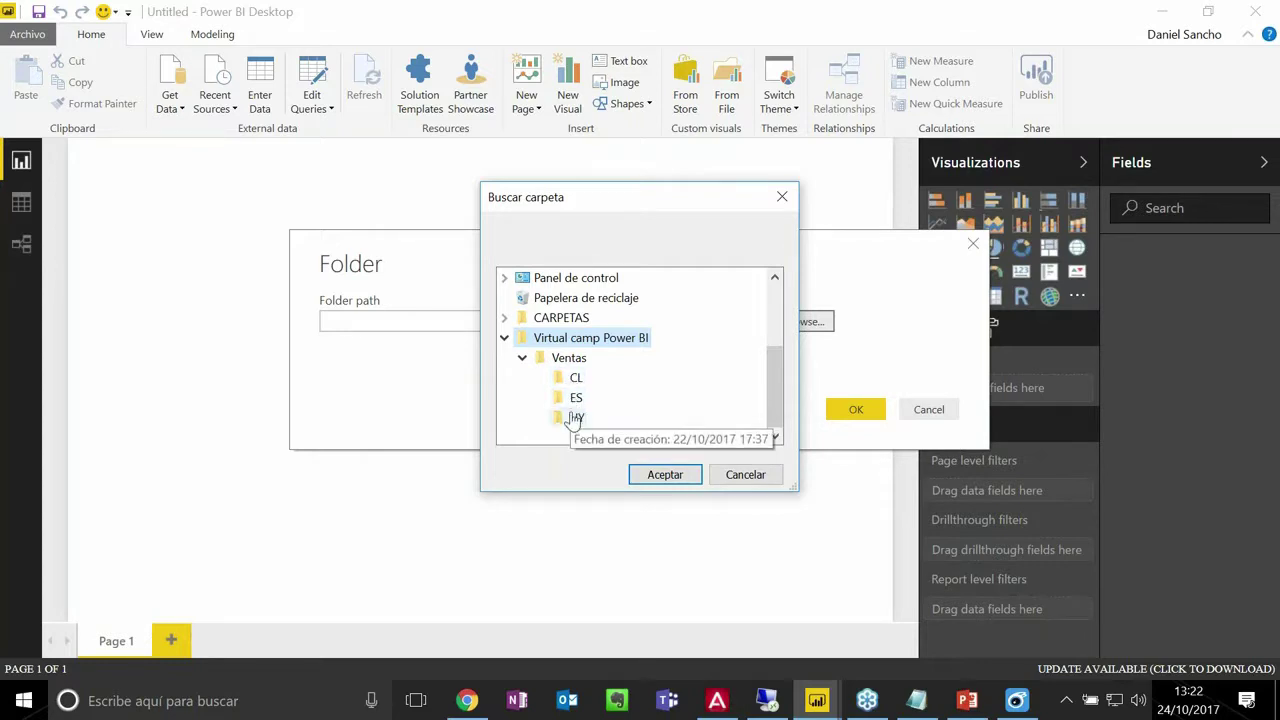
click(569, 358)
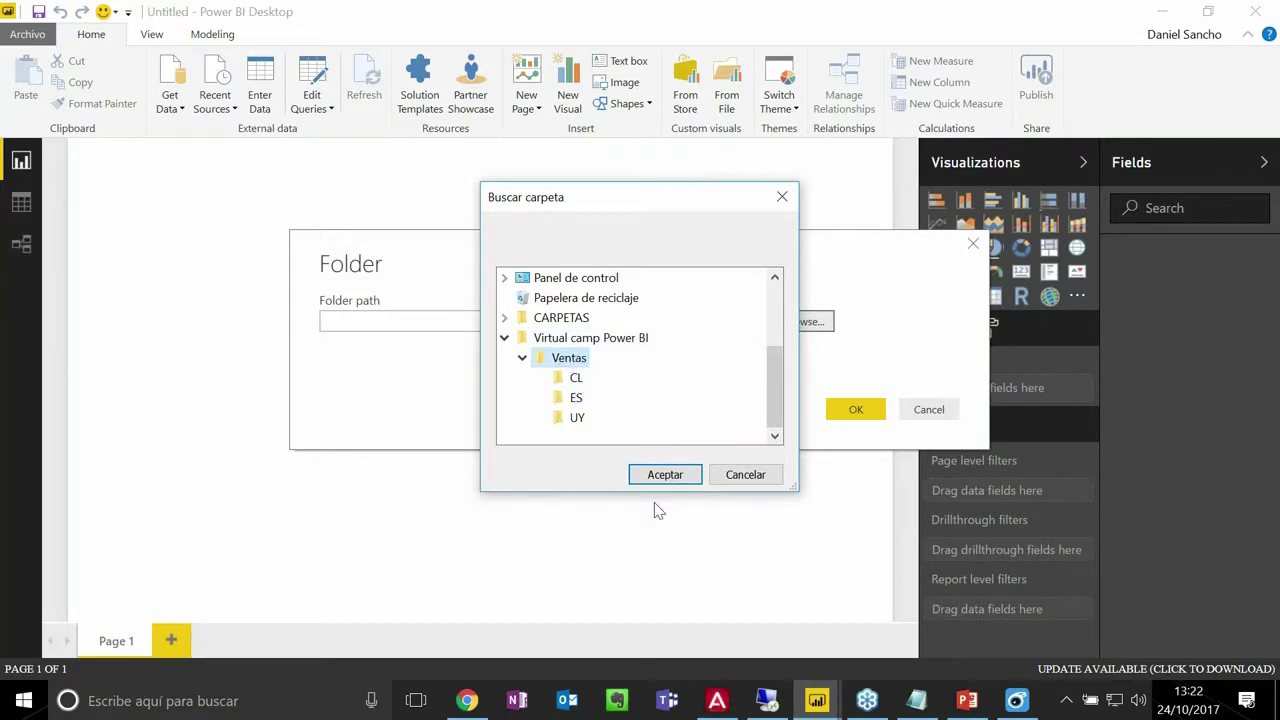
click(665, 476)
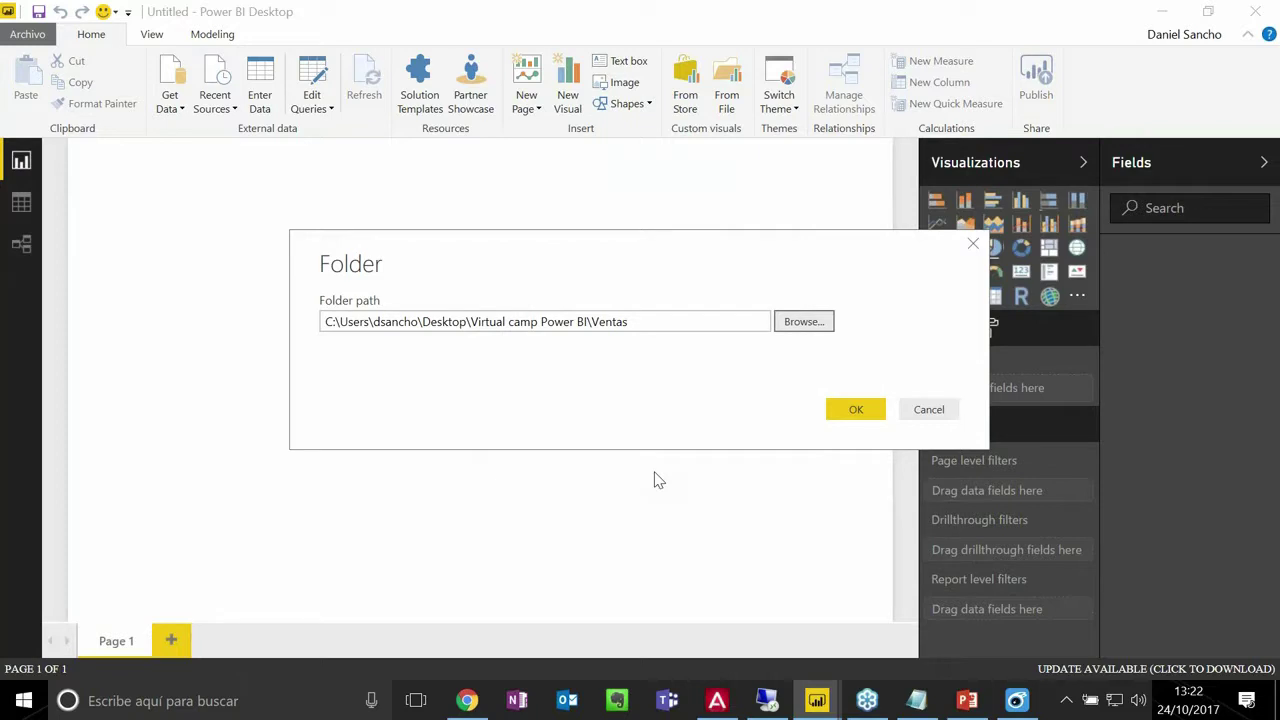
click(848, 418)
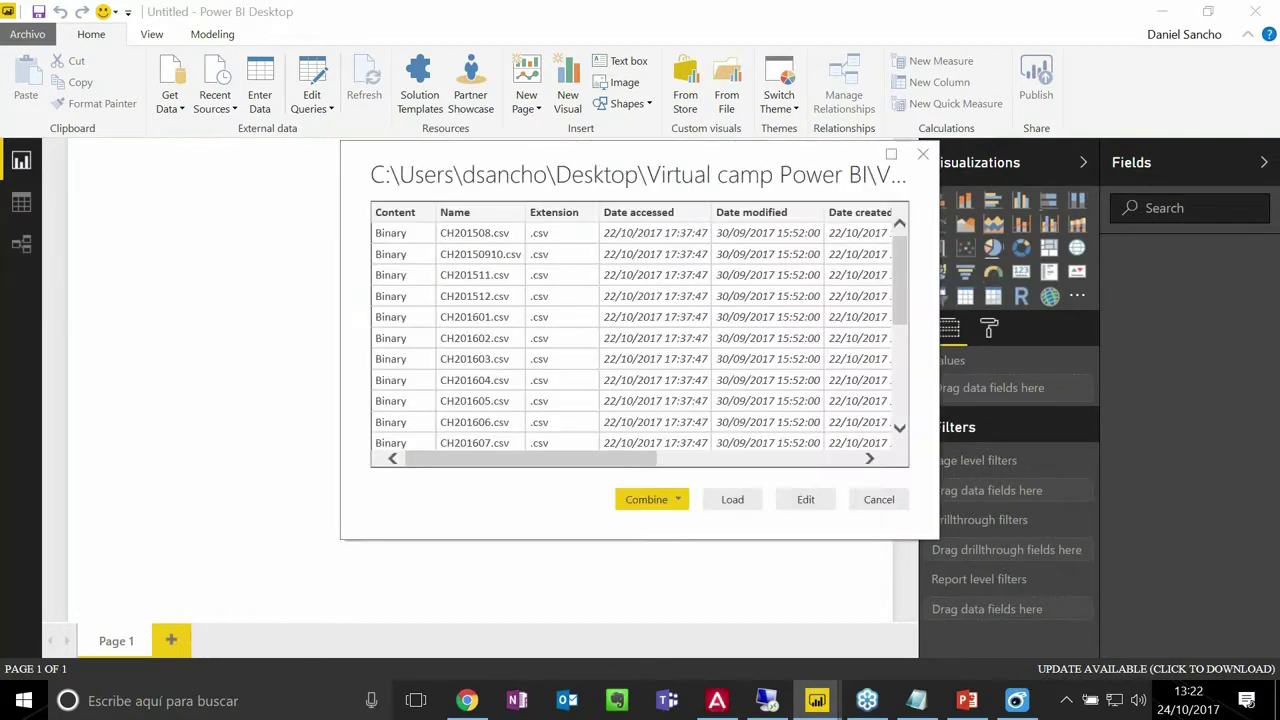
- Open the Ventas folder's file list for editing as a query and bring the Query Editor to the front
drag(685, 172, 501, 149)
drag(463, 443, 615, 320)
mouse_move(719, 236)
mouse_down()
mouse_move(721, 331)
mouse_move(716, 241)
mouse_up()
click(621, 476)
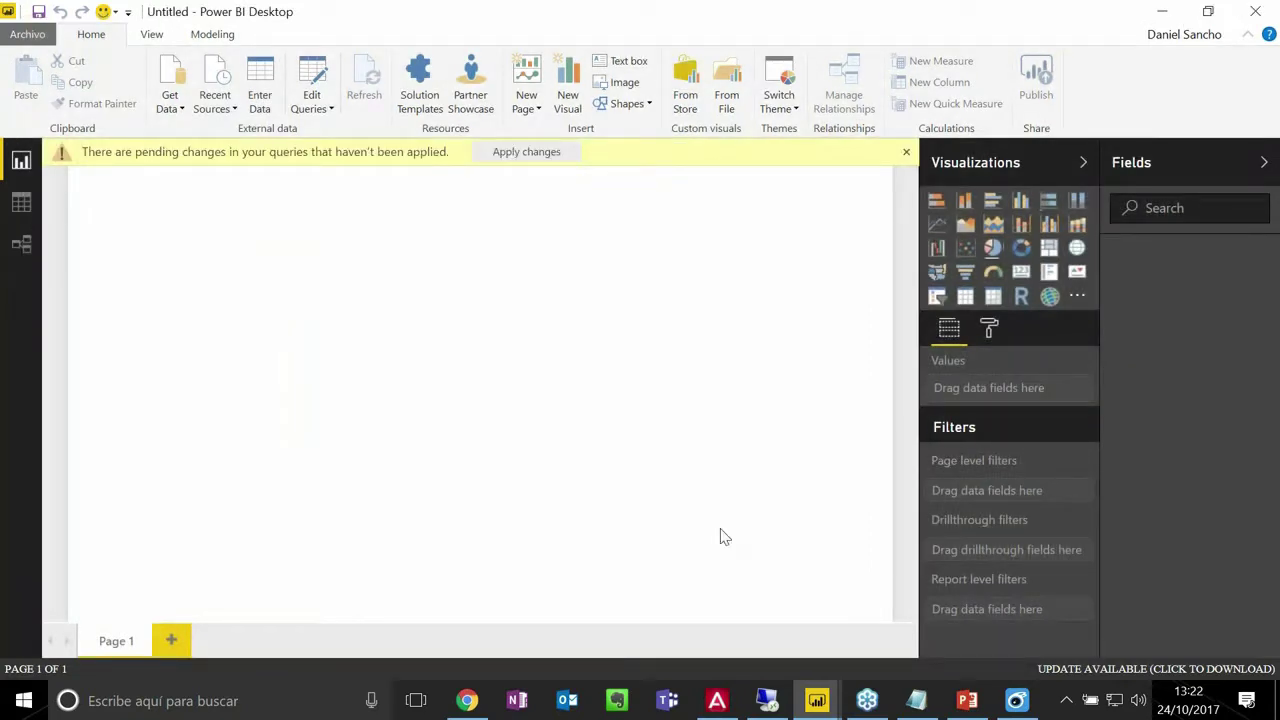
click(820, 701)
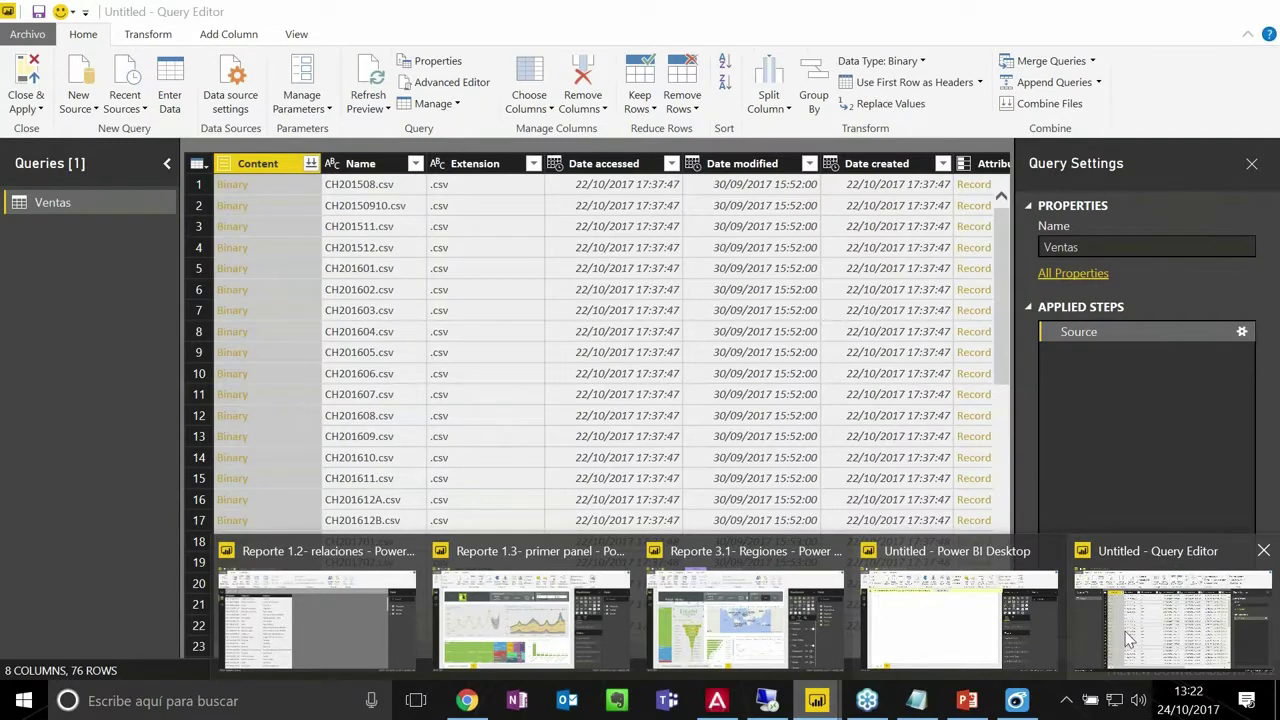
click(1128, 640)
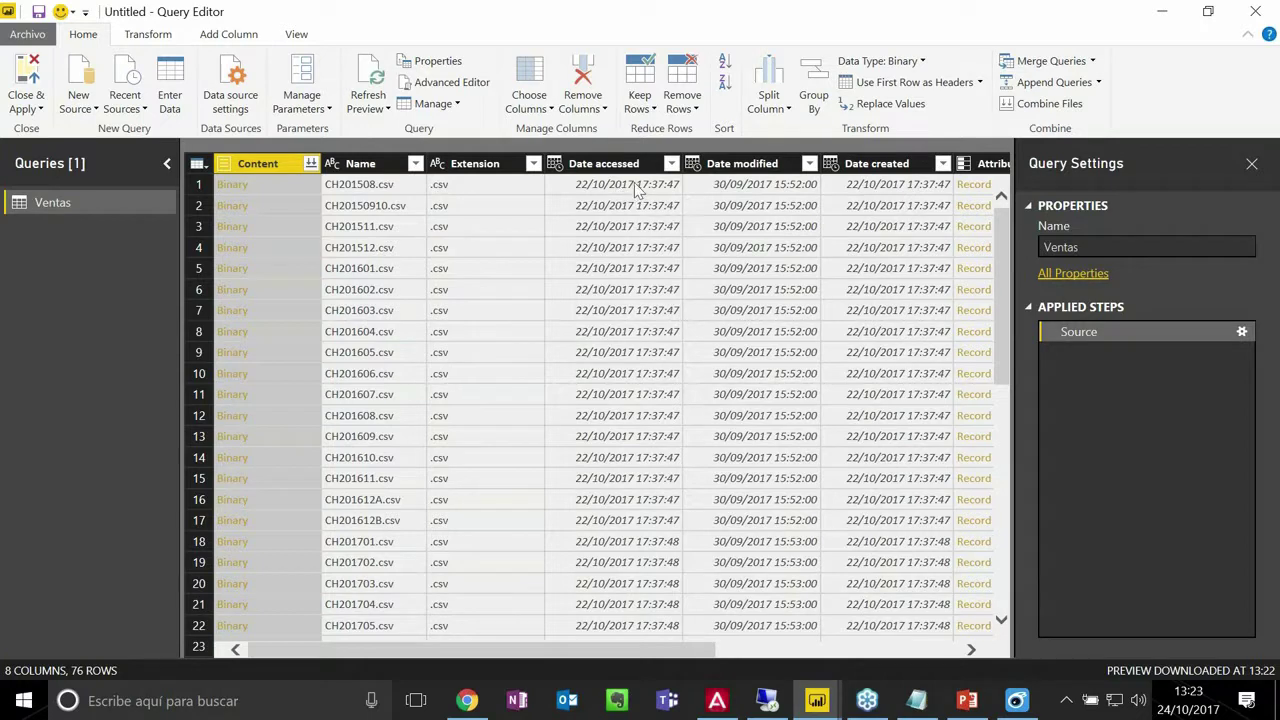
- Combine the files in the Content column using the first file as example, UTF-8 origin, comma delimiter and type detection from the first 200 rows
click(312, 164)
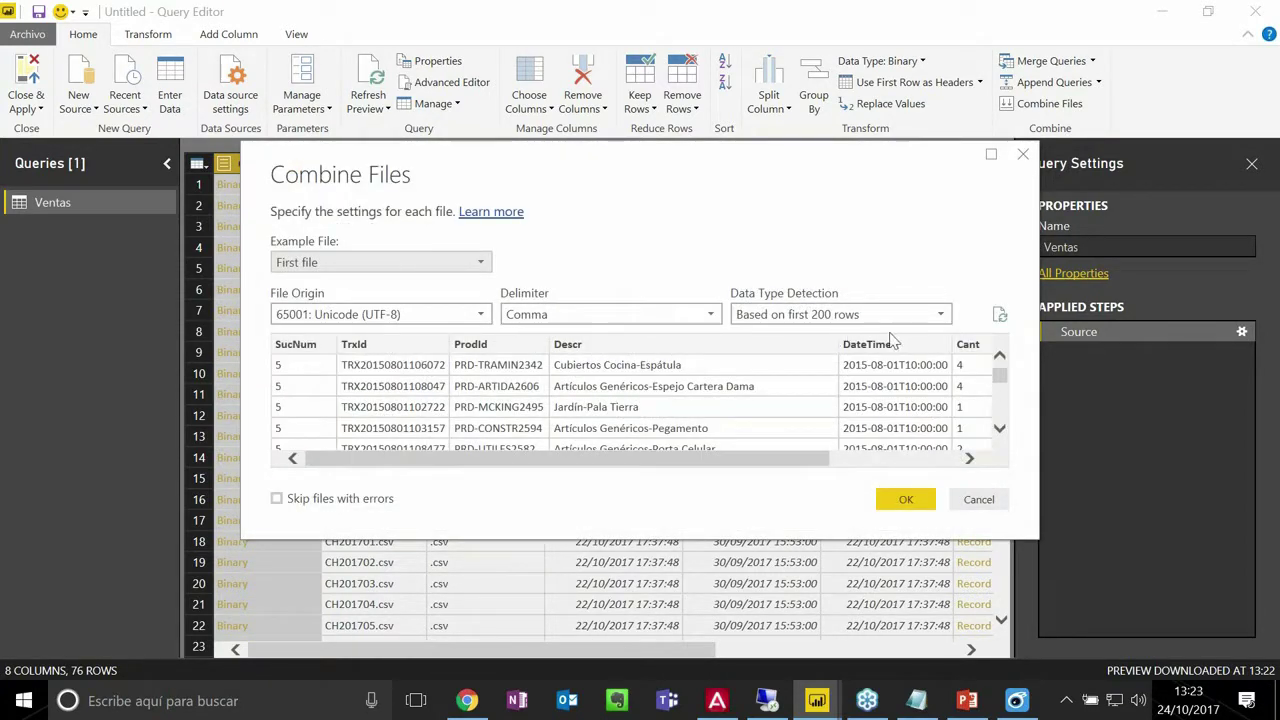
drag(937, 156, 892, 121)
scroll(957, 345, down, 1)
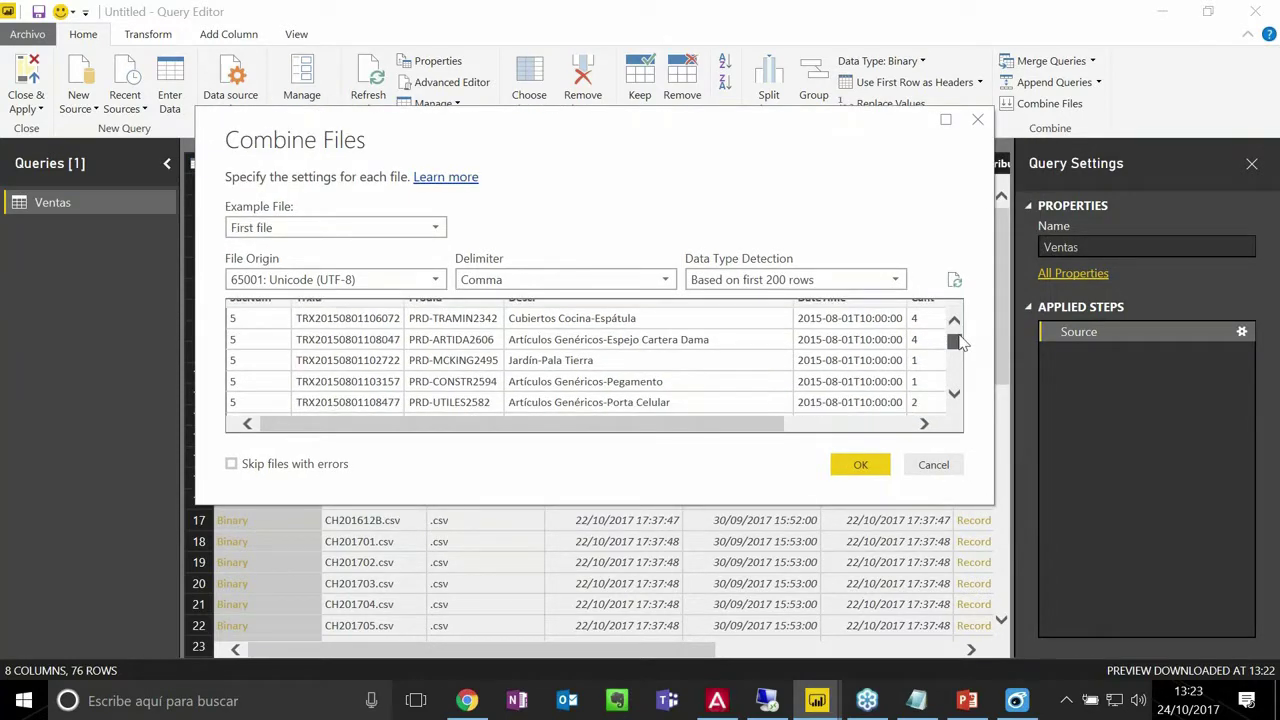
scroll(960, 343, up, 1)
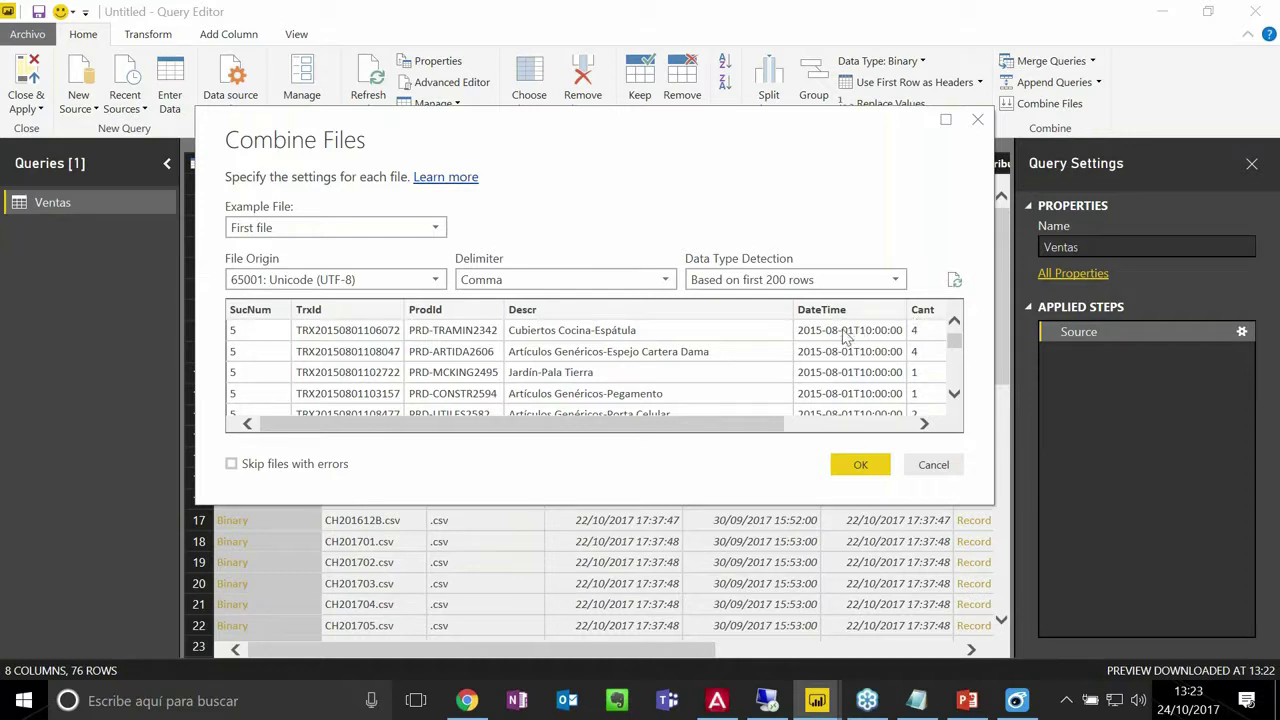
click(883, 279)
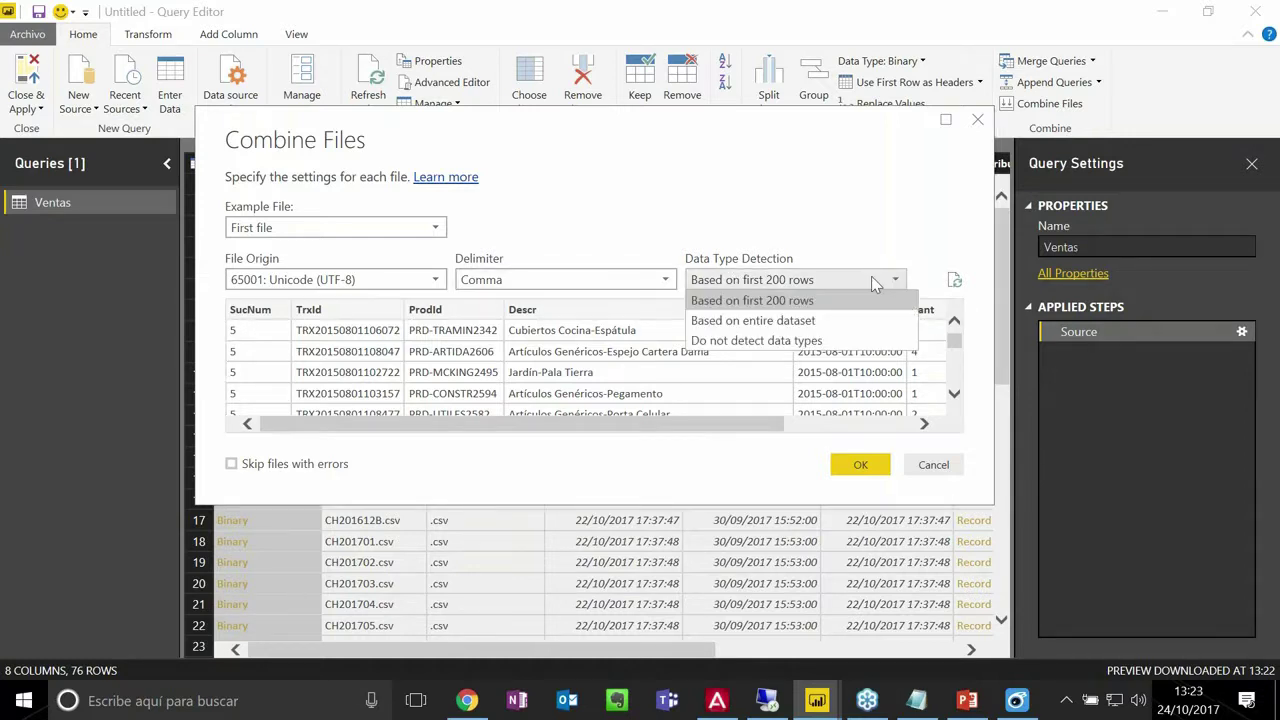
click(880, 279)
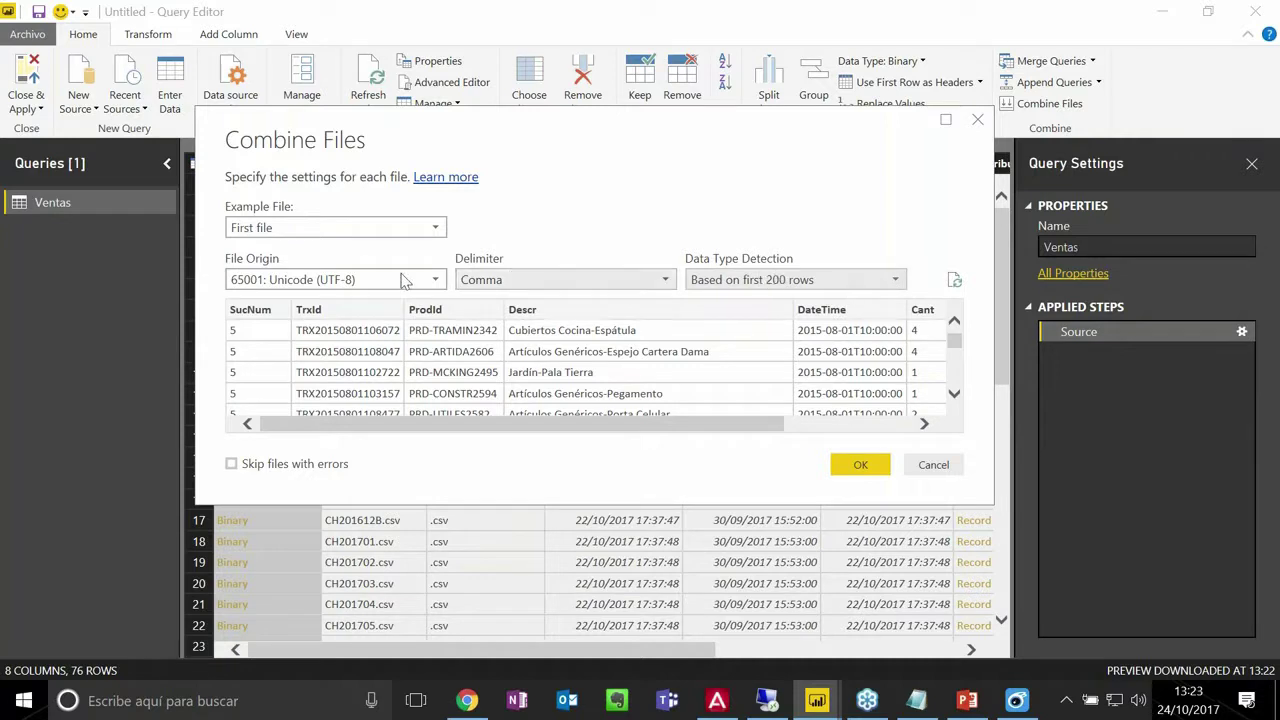
click(862, 472)
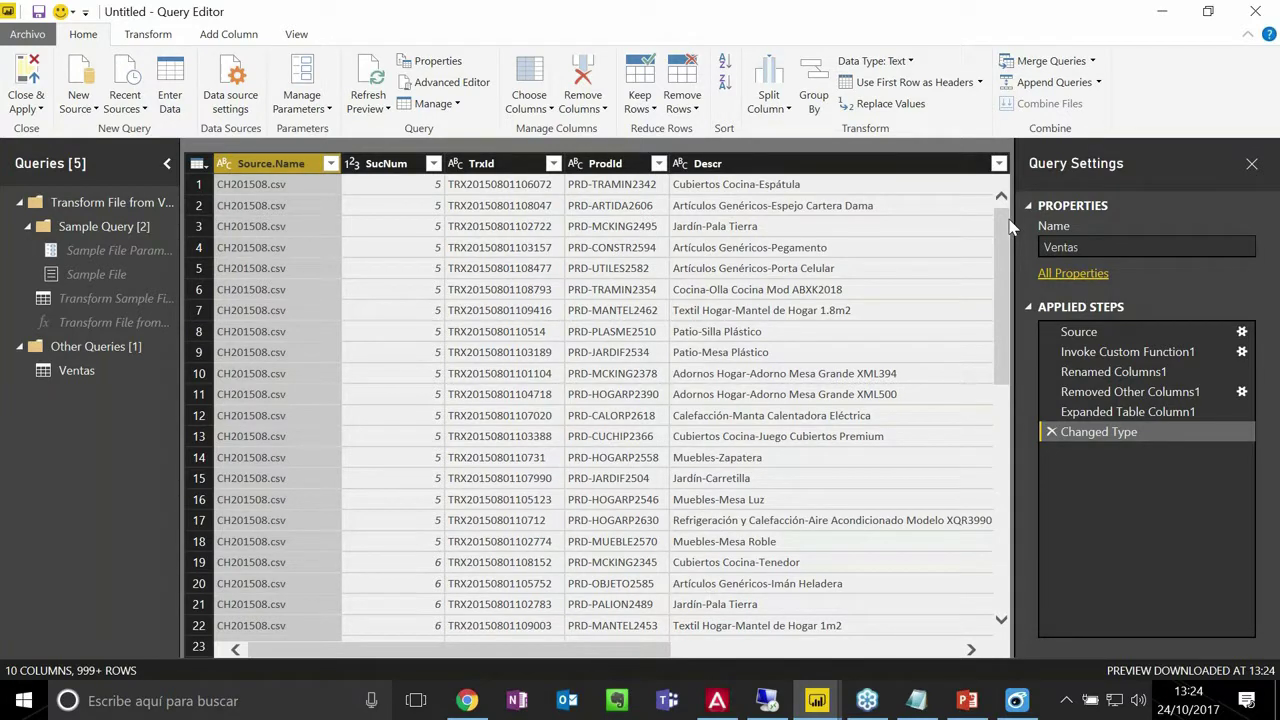
- Examine the combined Ventas table across its columns, from the source file name through the transaction fields
mouse_move(1008, 228)
mouse_down()
mouse_move(1008, 252)
mouse_move(1010, 218)
mouse_up()
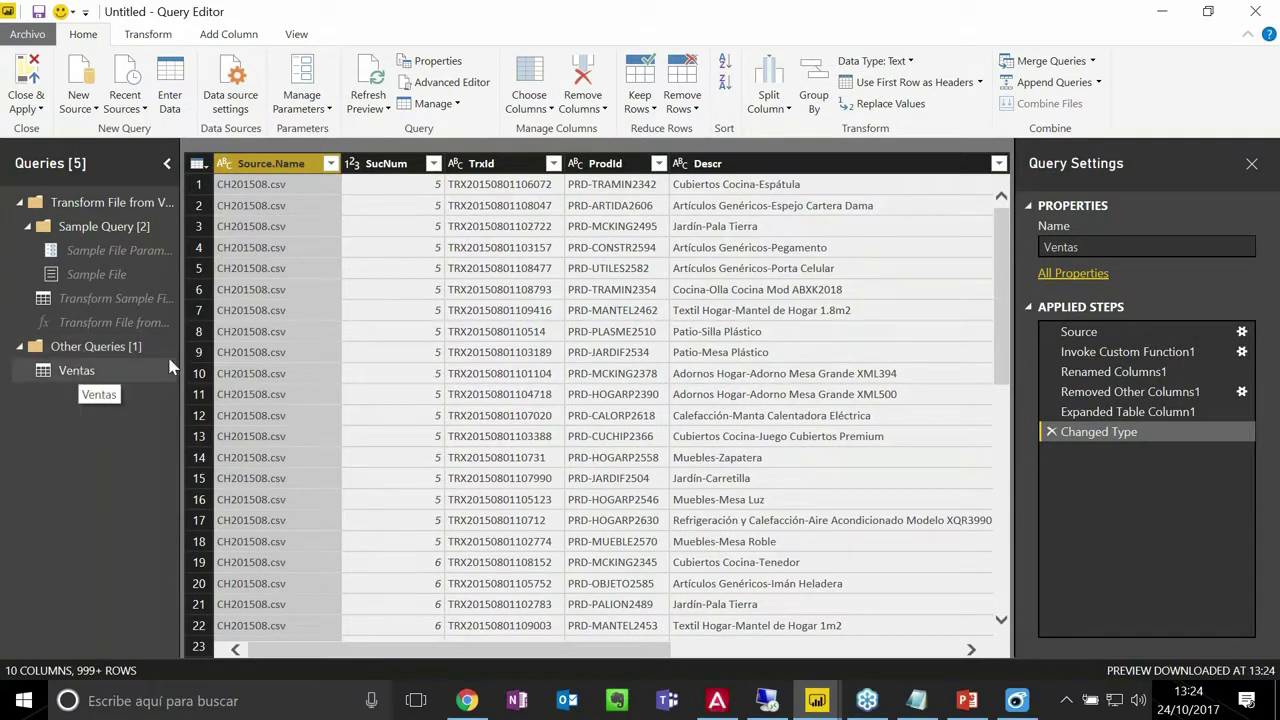
click(376, 228)
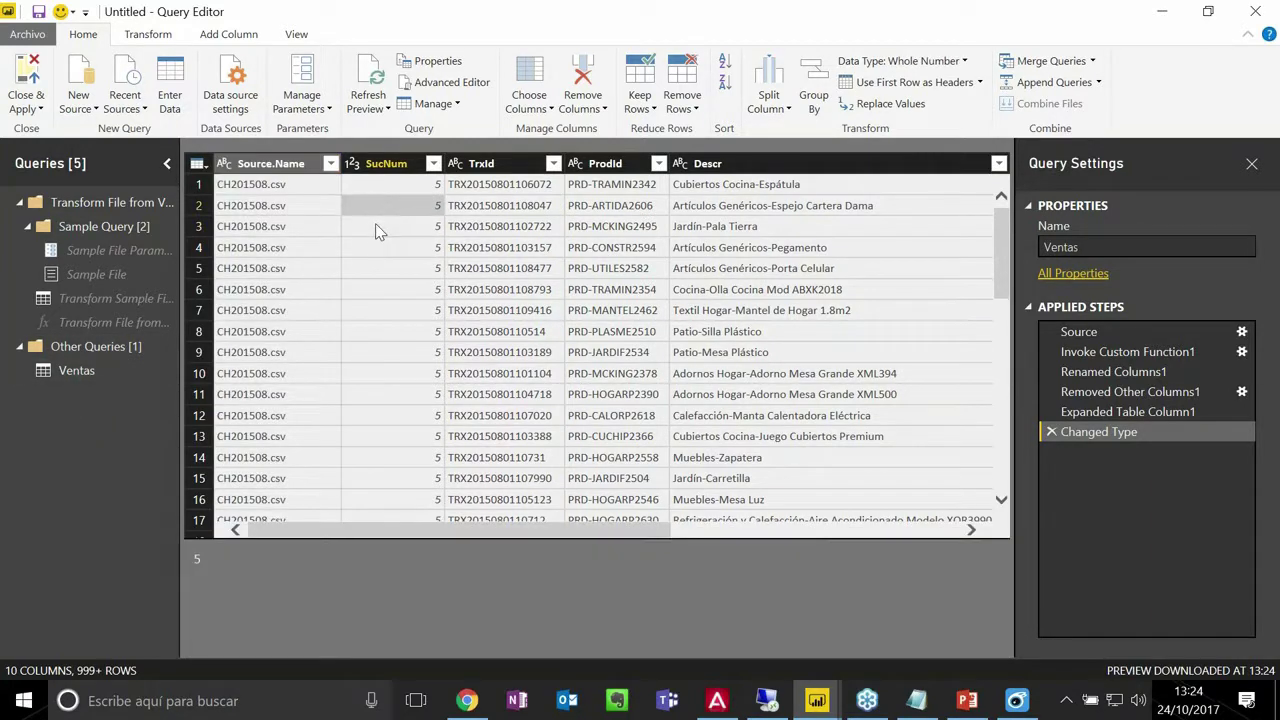
key(Left)
key(Right)
key(Right)
key(Right)
key(Right)
key(Right)
key(Right)
key(Right)
key(Right)
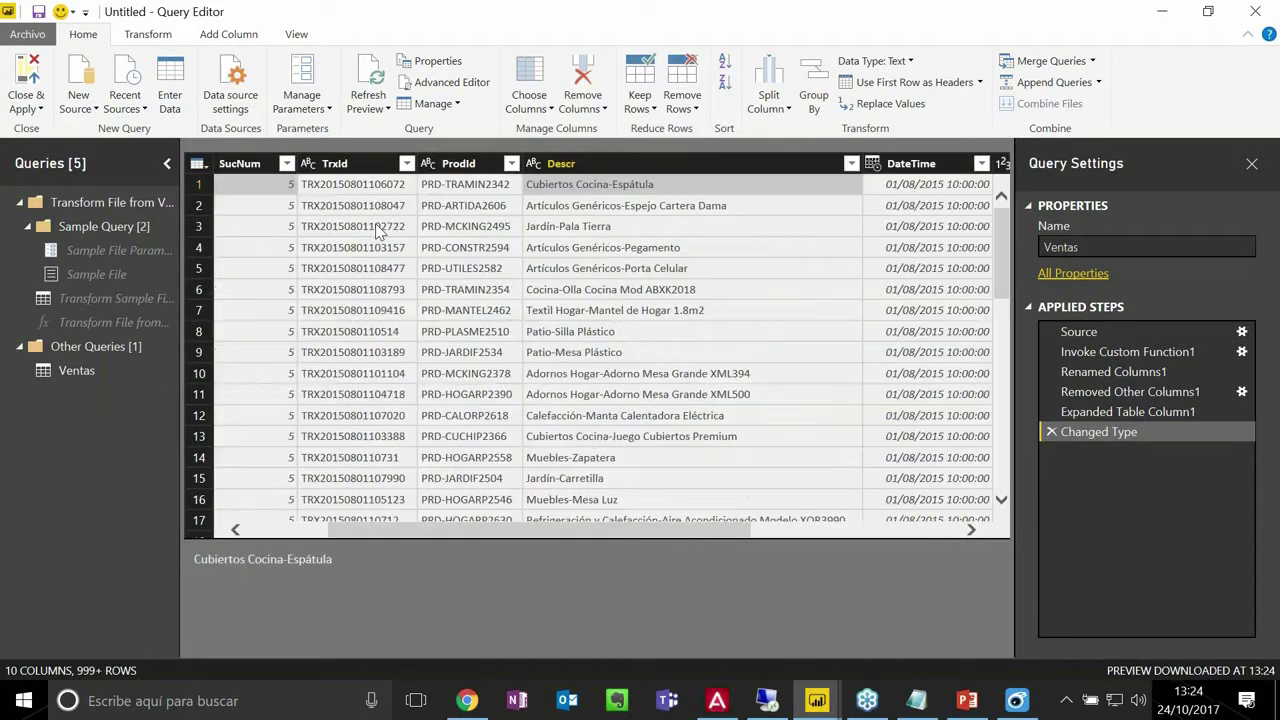
key(Right)
key(Left)
key(Left)
key(Left)
key(Left)
key(Left)
key(Left)
key(Left)
key(Left)
key(Left)
key(Left)
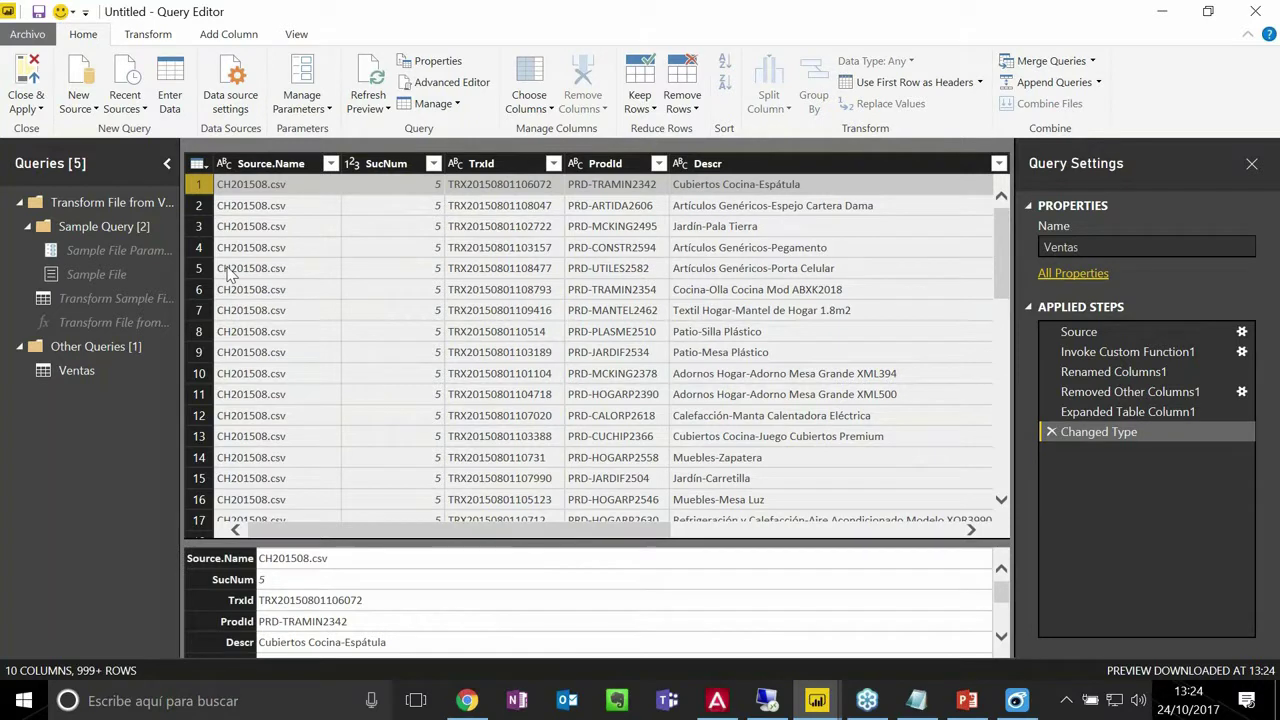
- Remove the Source.Name column from the Ventas query
click(305, 208)
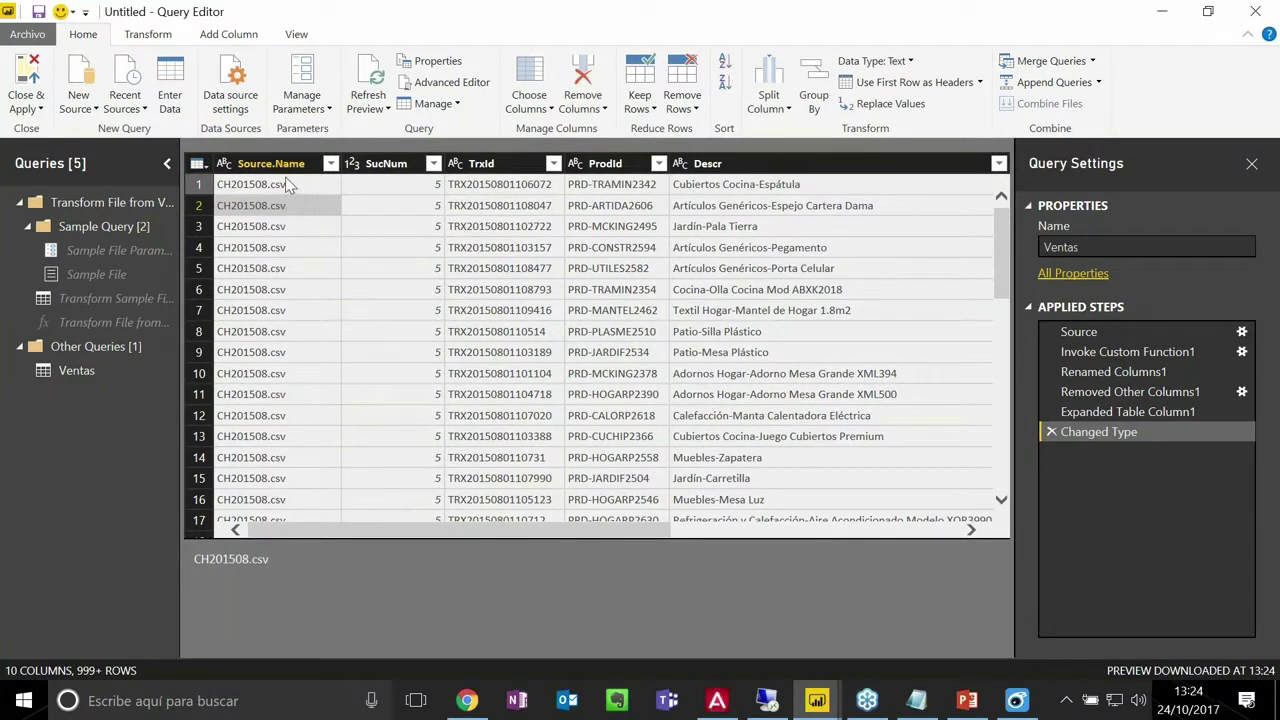
click(289, 166)
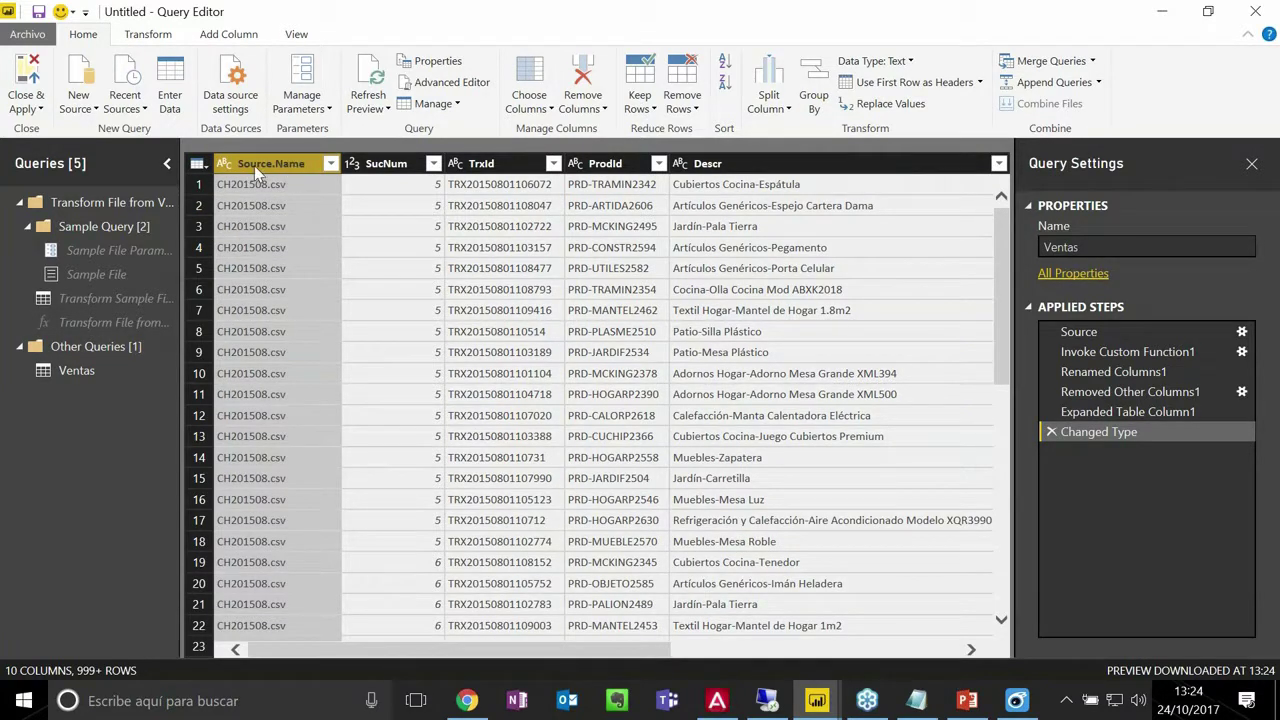
right_click(255, 166)
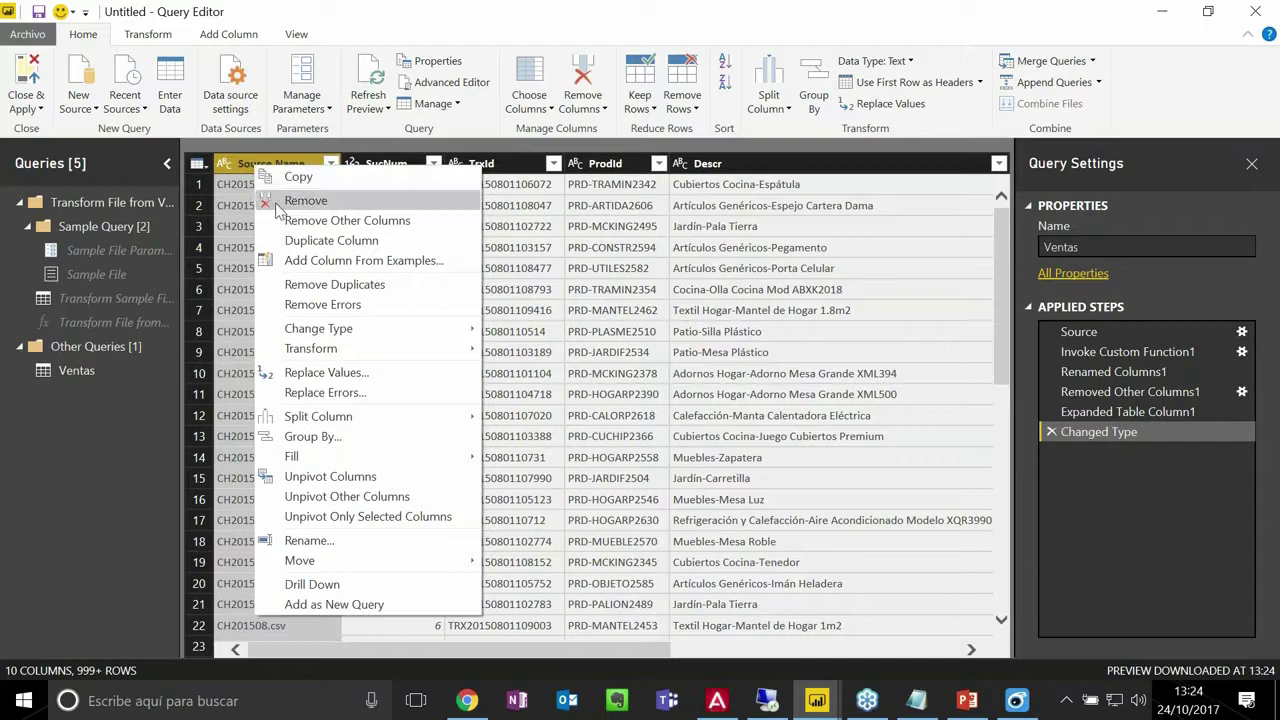
click(285, 202)
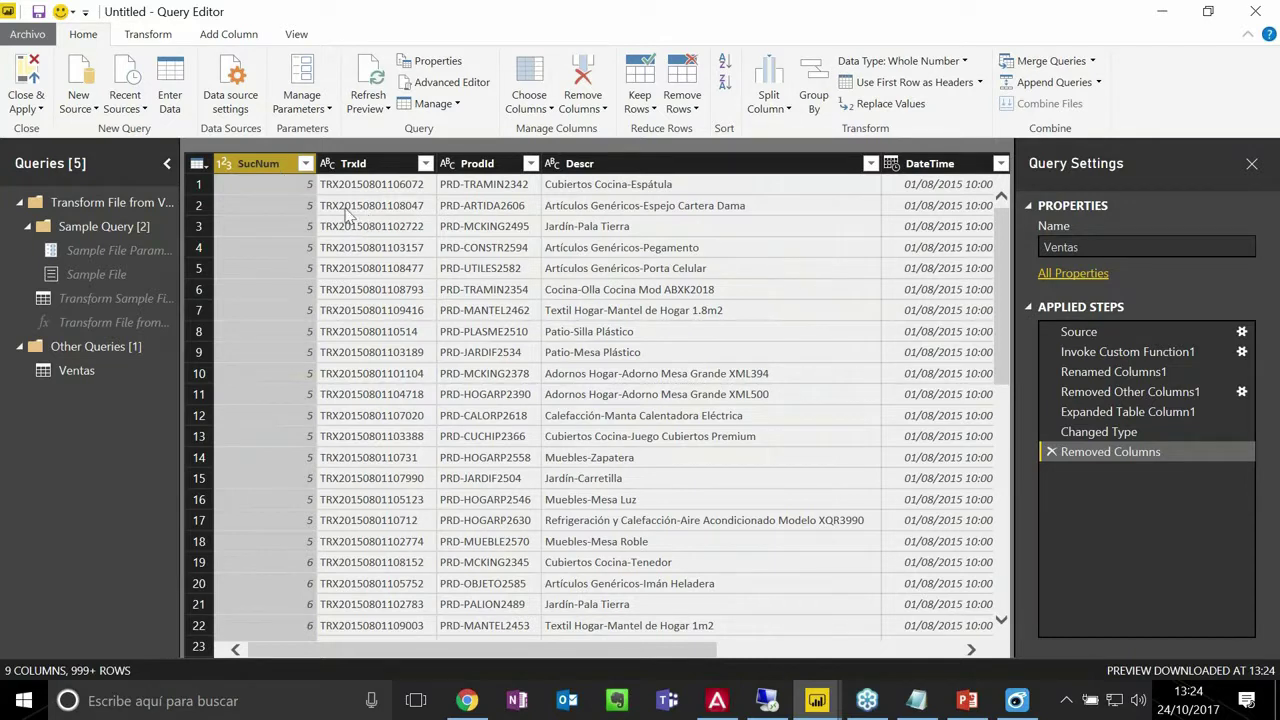
- Rename the ProdId column to "Id producto" and the Descr column to "Descripción" in the Ventas query
click(494, 170)
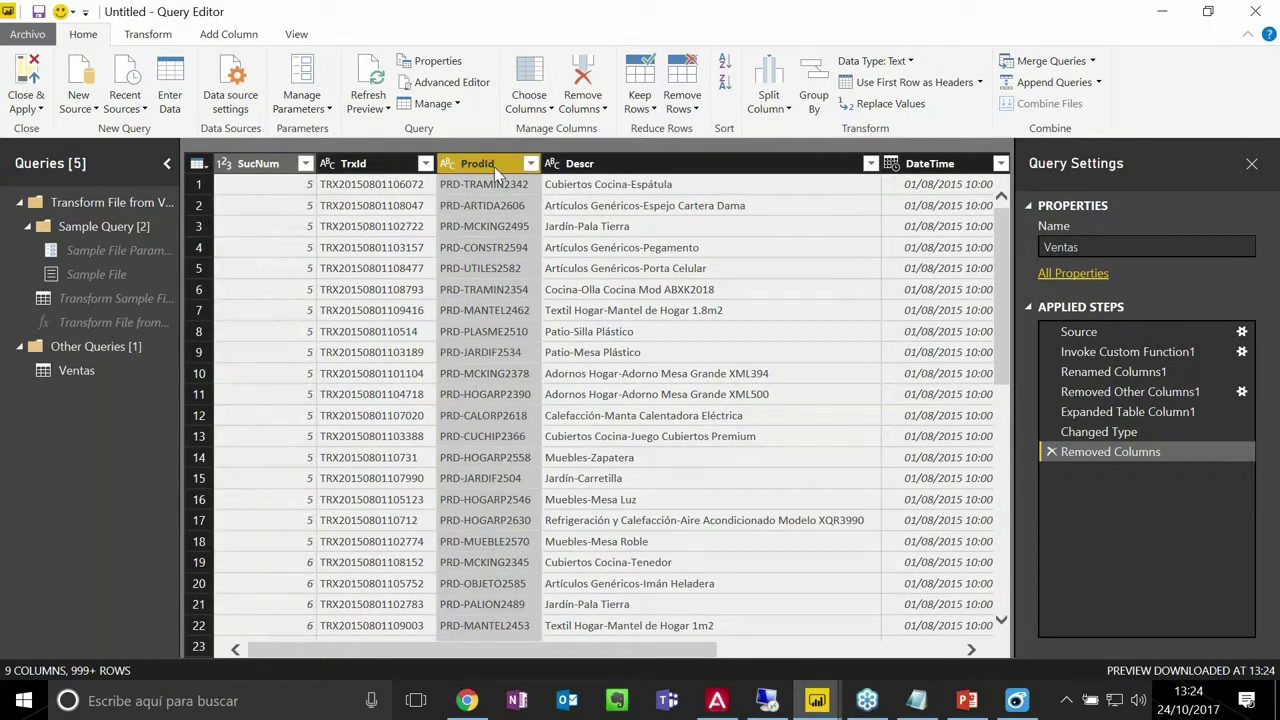
double_click(493, 166)
text(Id producto)
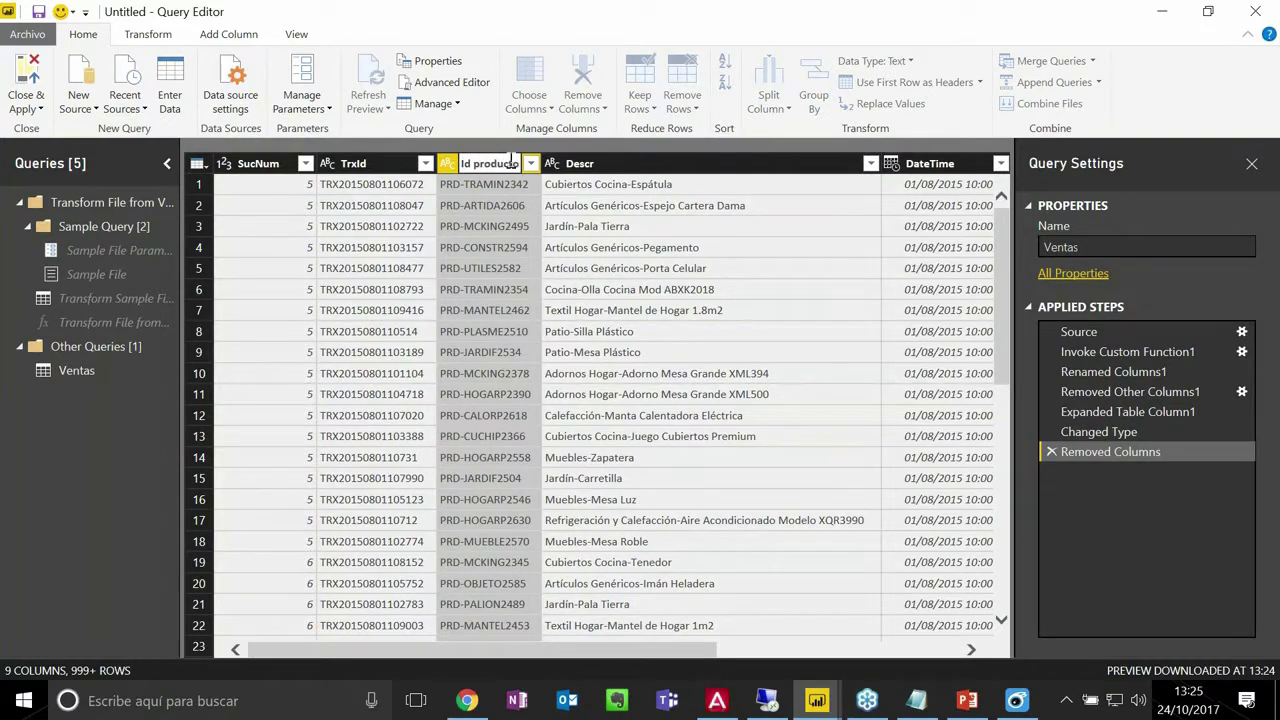
key(Return)
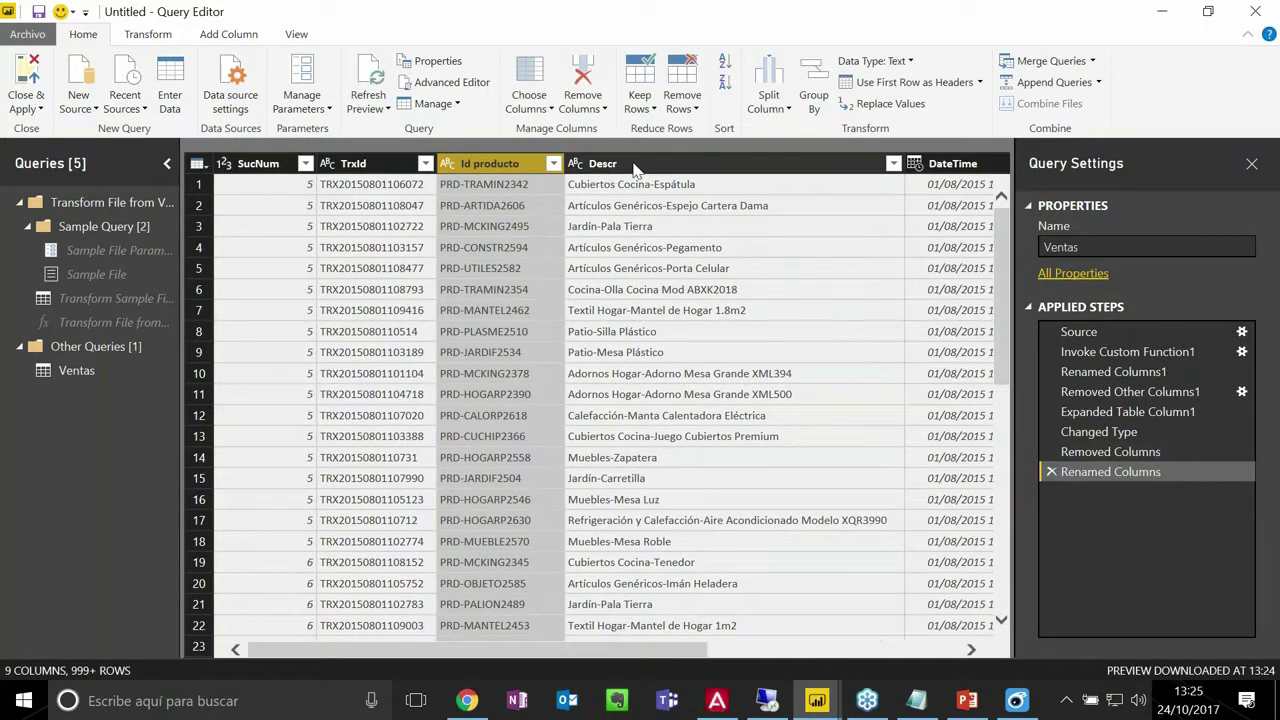
click(634, 166)
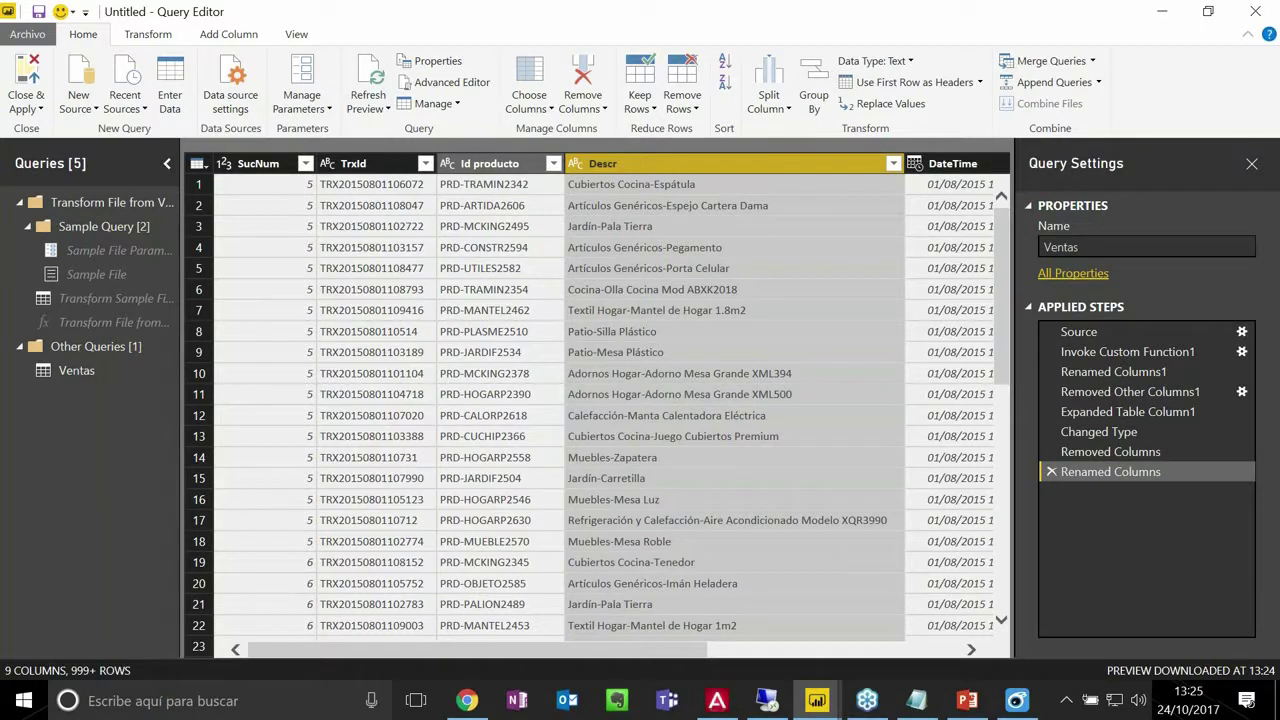
double_click(641, 163)
text(iption)
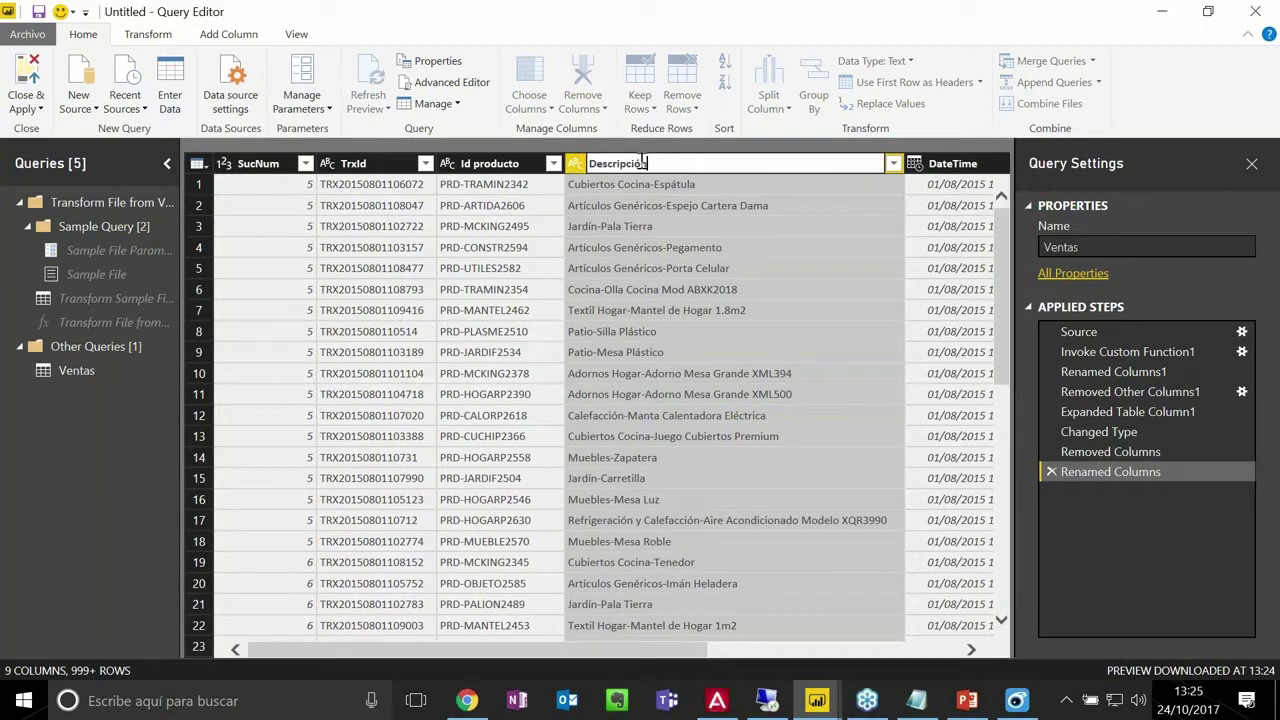
key(Return)
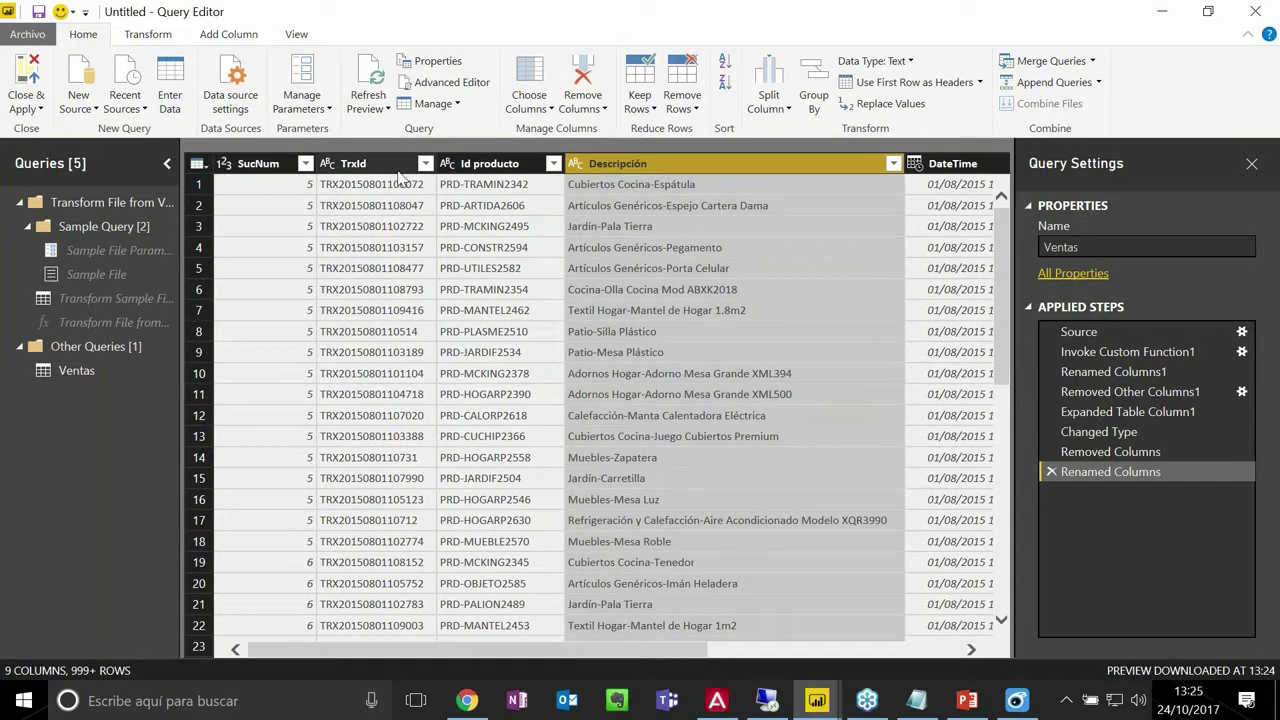
click(400, 170)
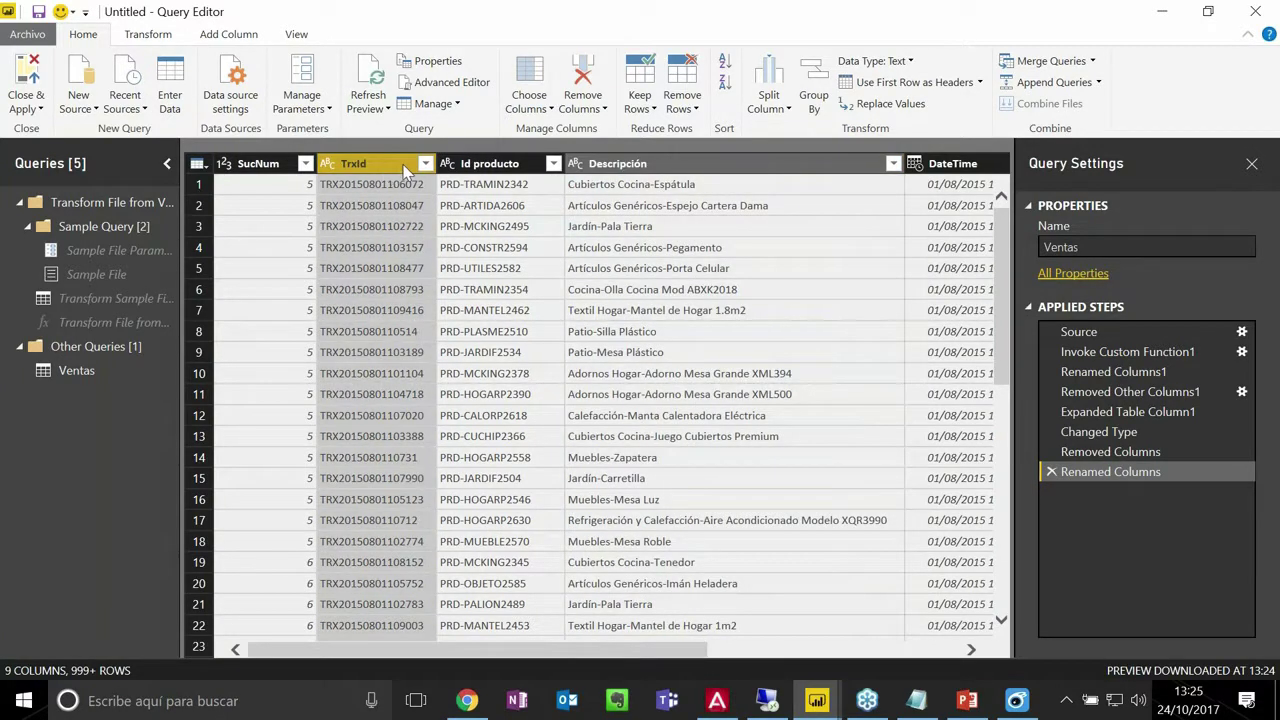
ctrl+click(680, 164)
right_click(632, 166)
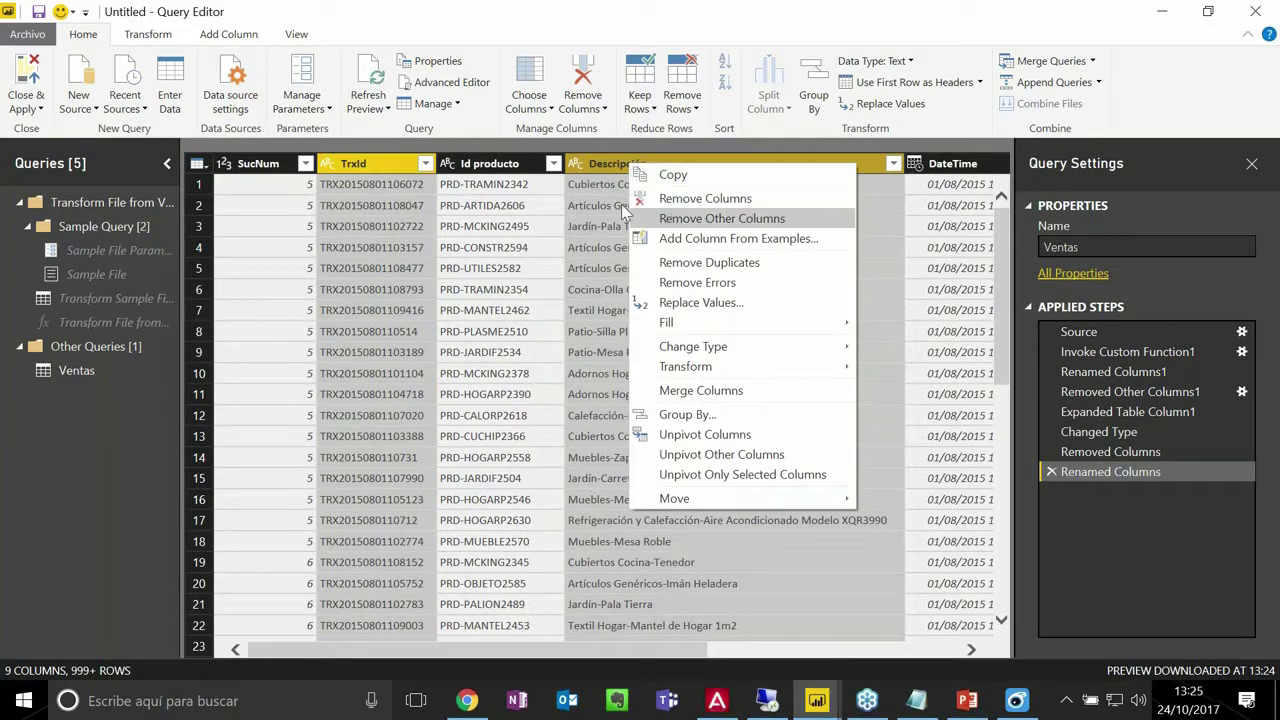
click(498, 187)
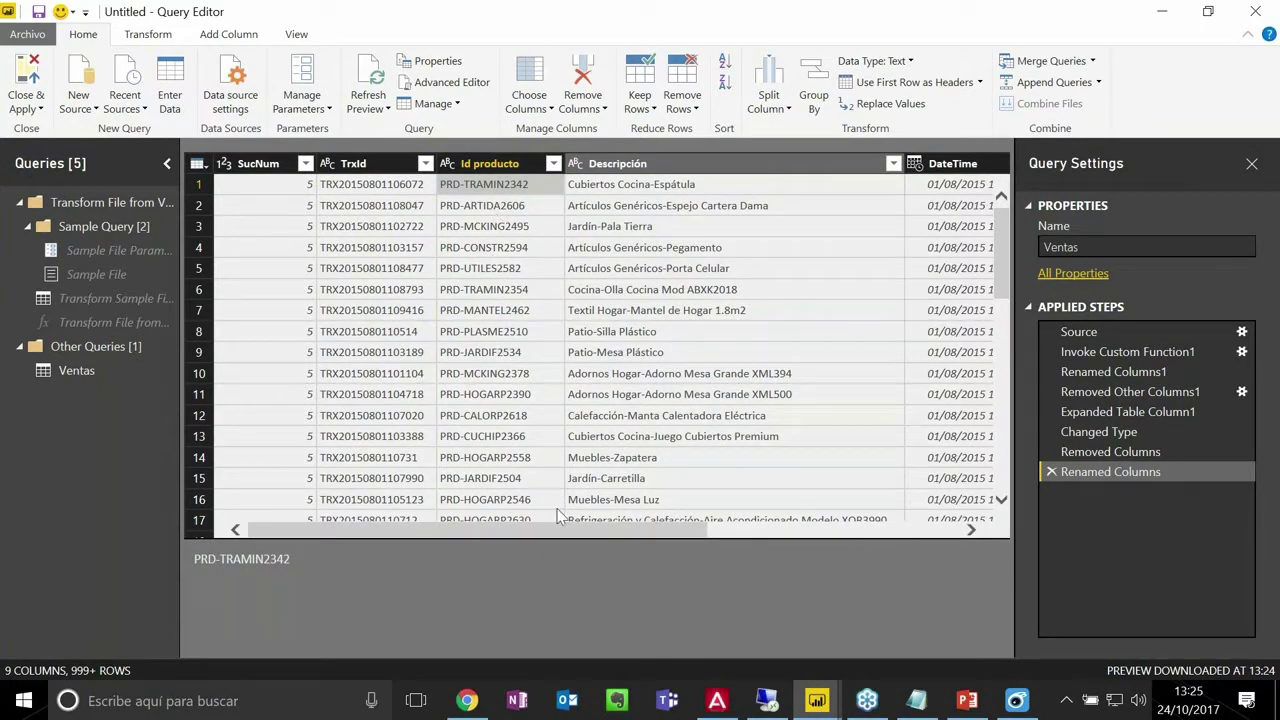
- Change the data type of the DateTime column in the Ventas query to Date
drag(568, 533, 772, 528)
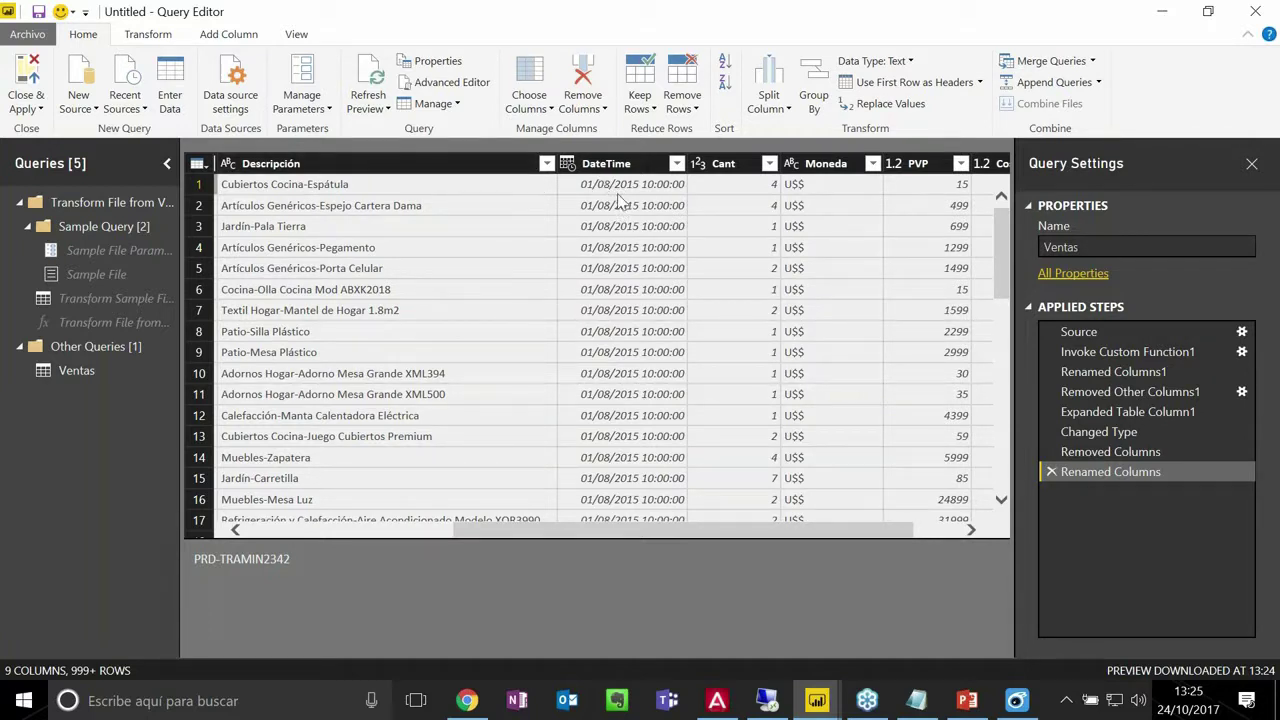
click(570, 168)
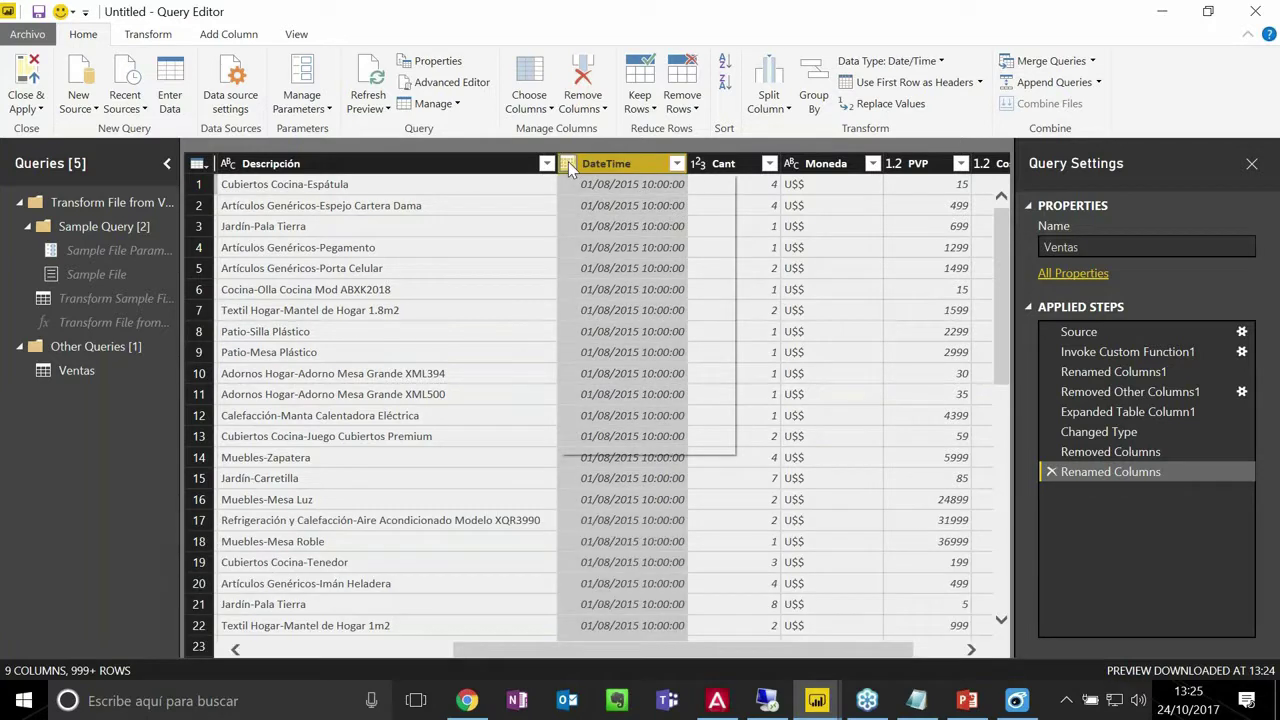
click(585, 293)
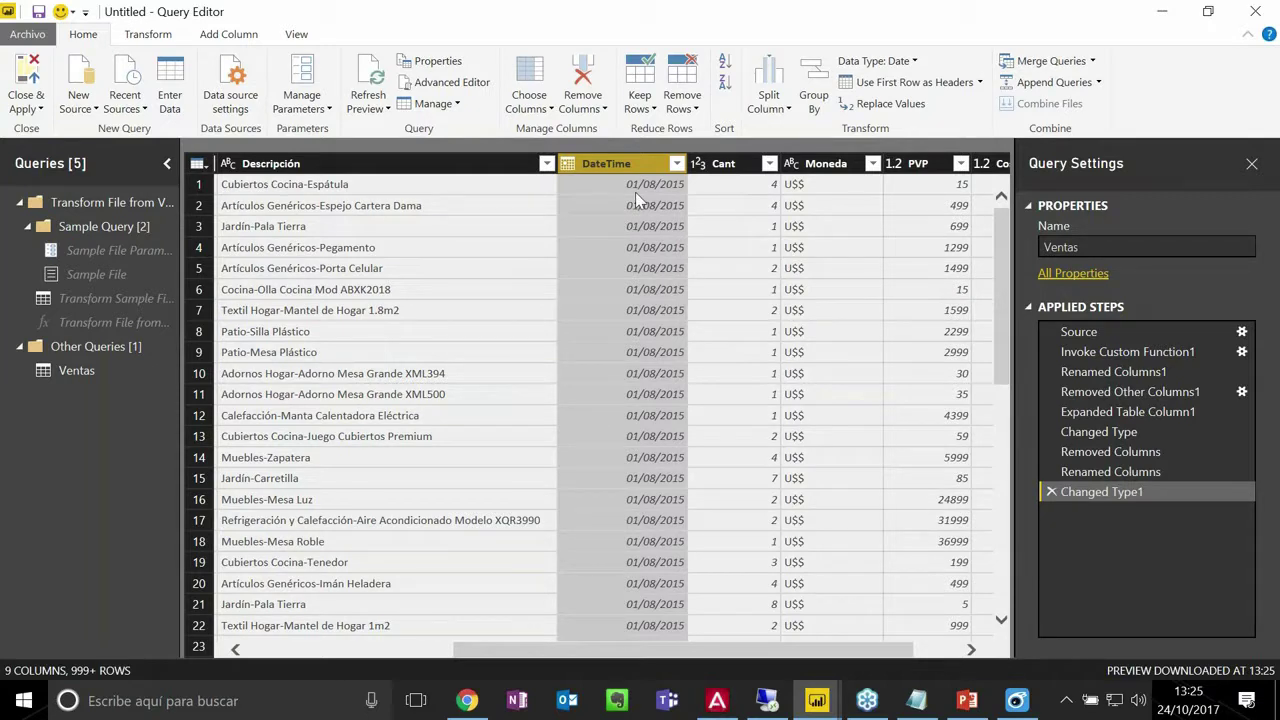
- Rename the Costo column of the Ventas query to "Coste"
click(745, 186)
drag(836, 530, 898, 516)
click(940, 167)
double_click(940, 167)
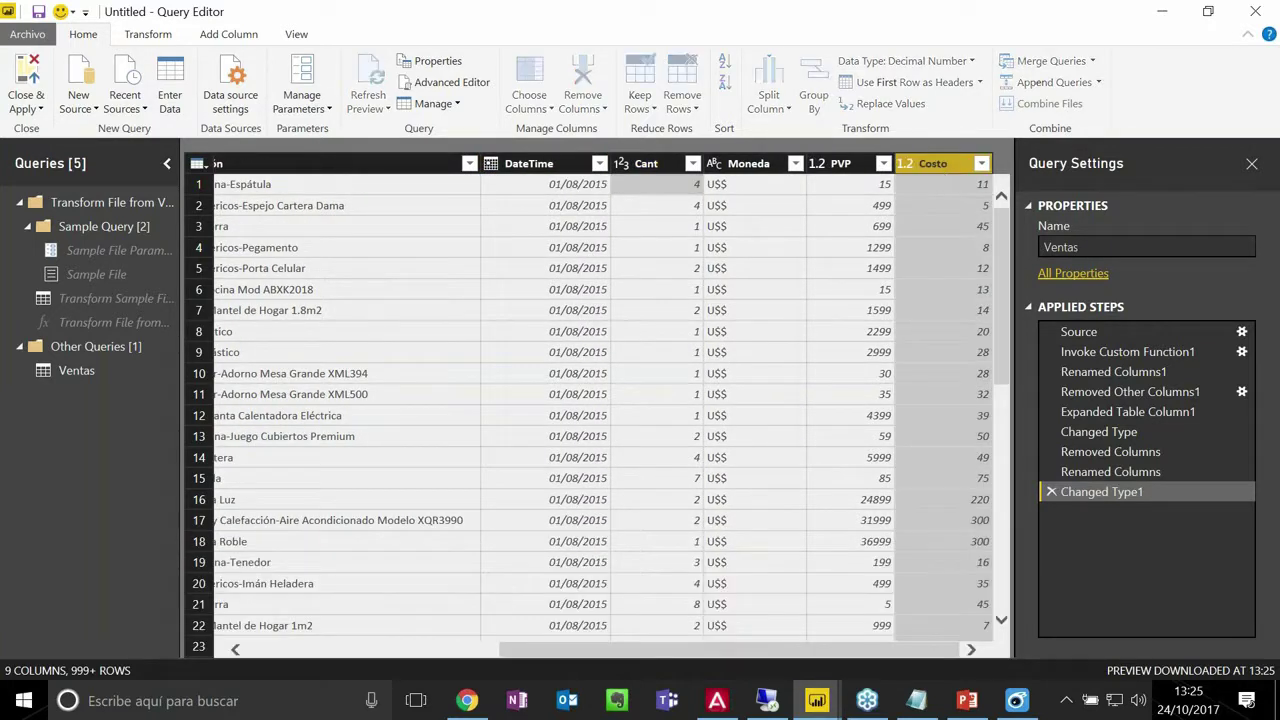
key(BackSpace)
text(e)
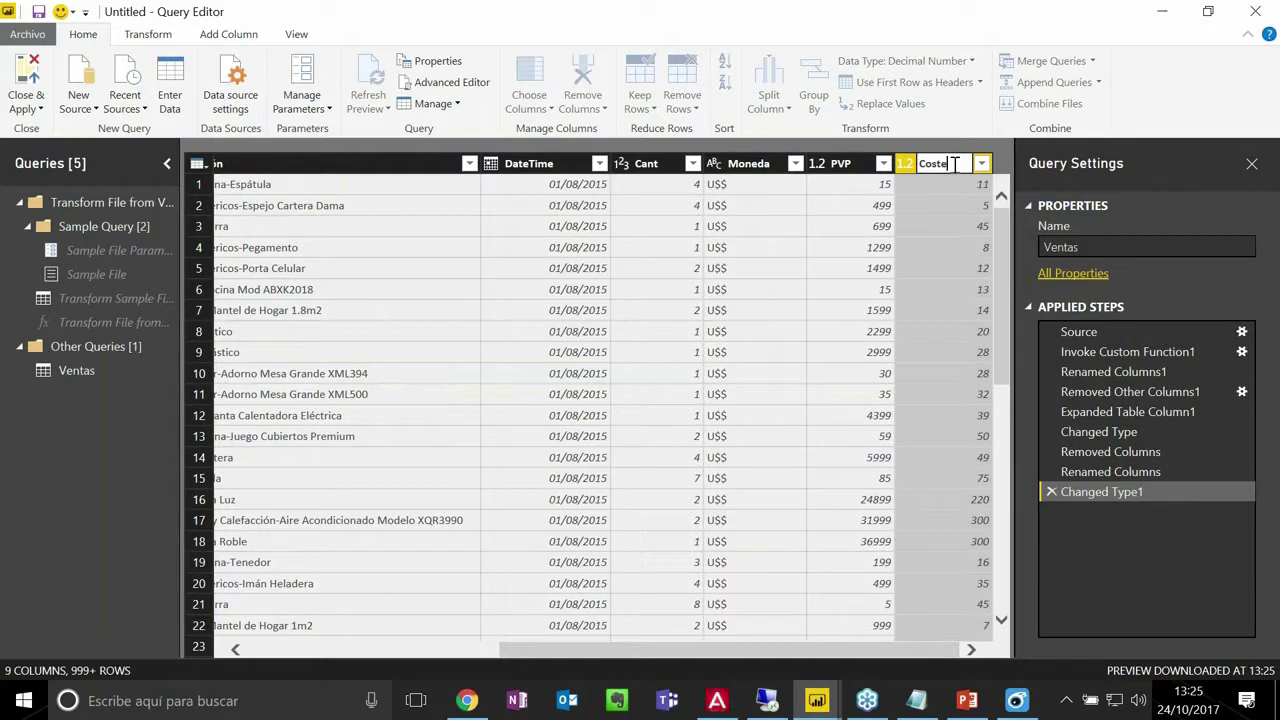
key(Return)
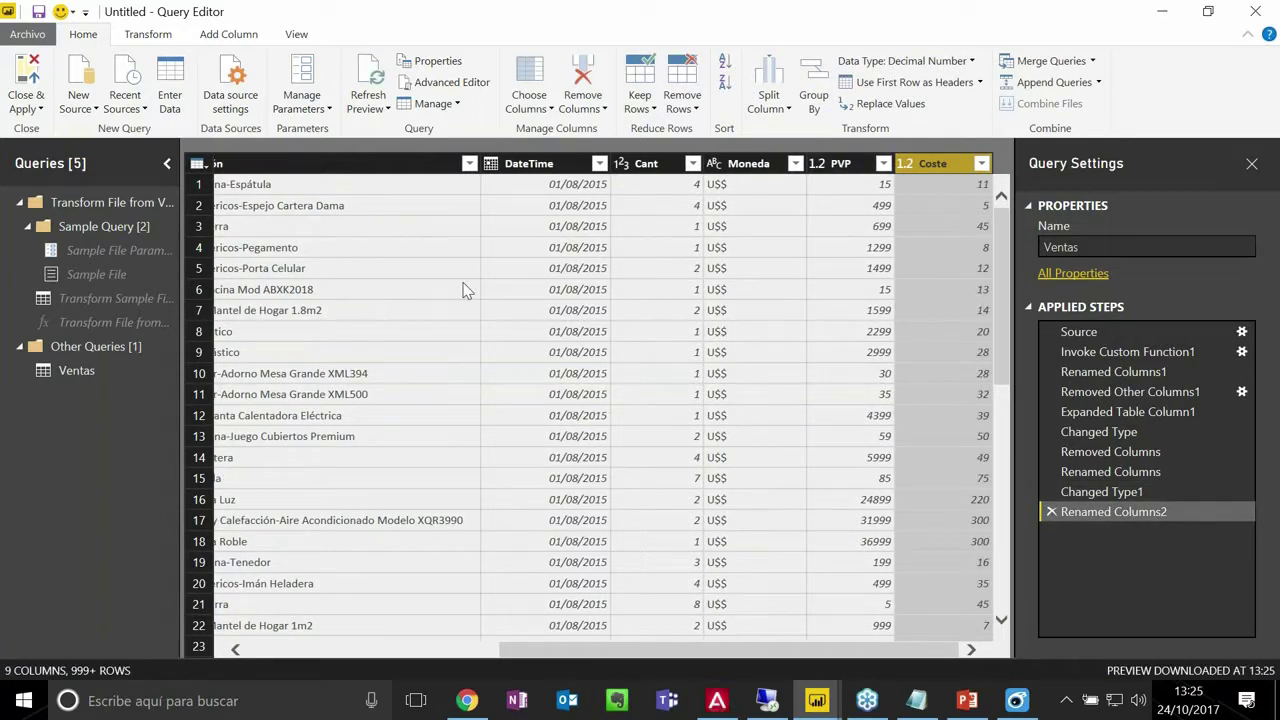
- Duplicate the Ventas query and rename the copy as Productos
right_click(76, 373)
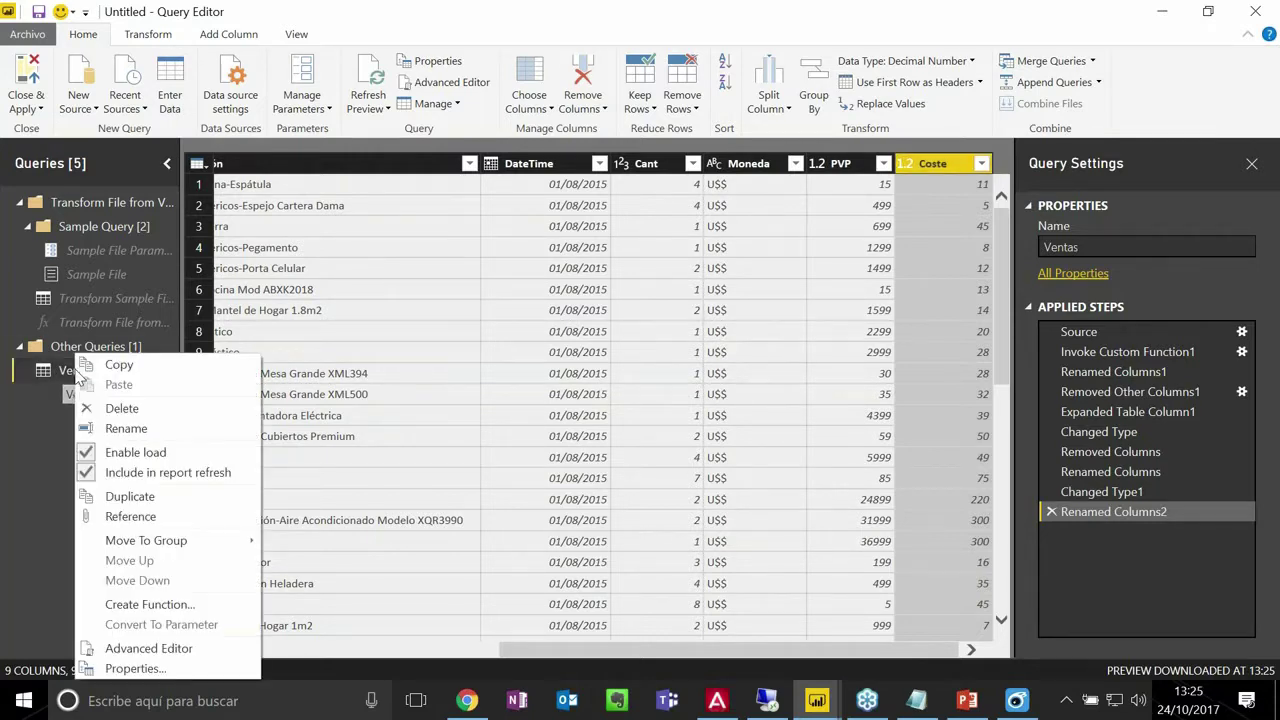
click(127, 497)
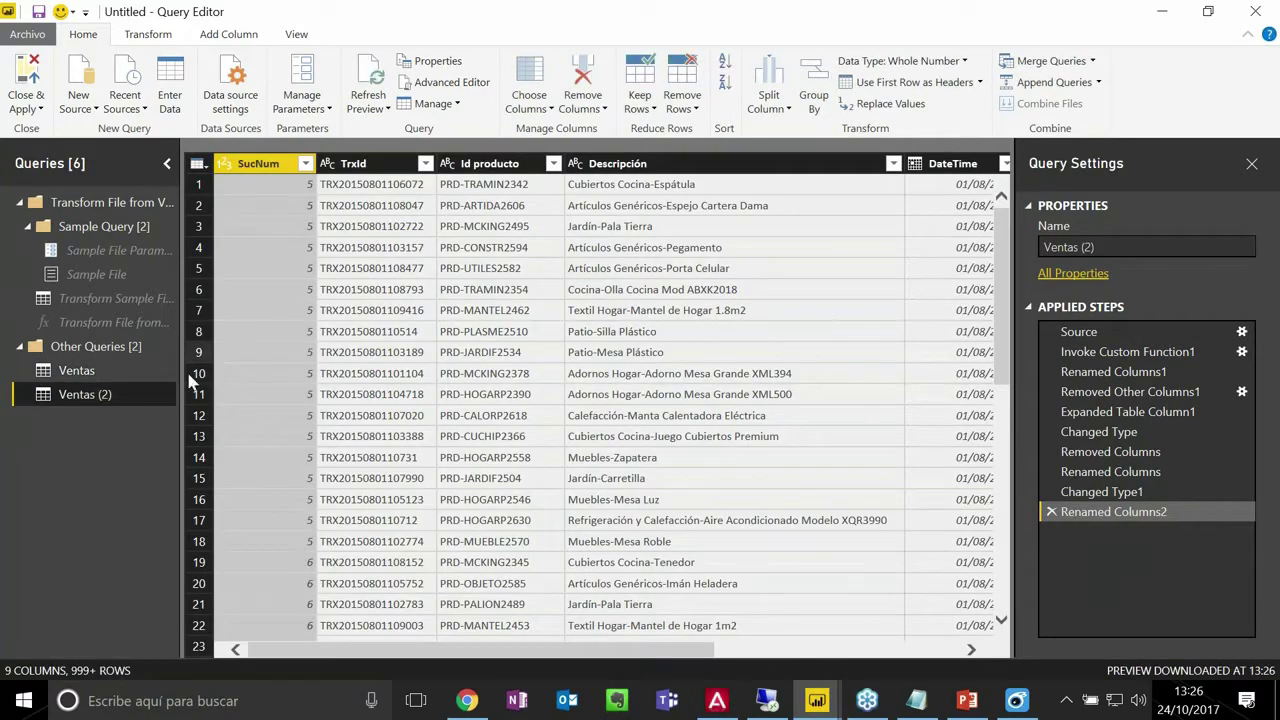
double_click(97, 398)
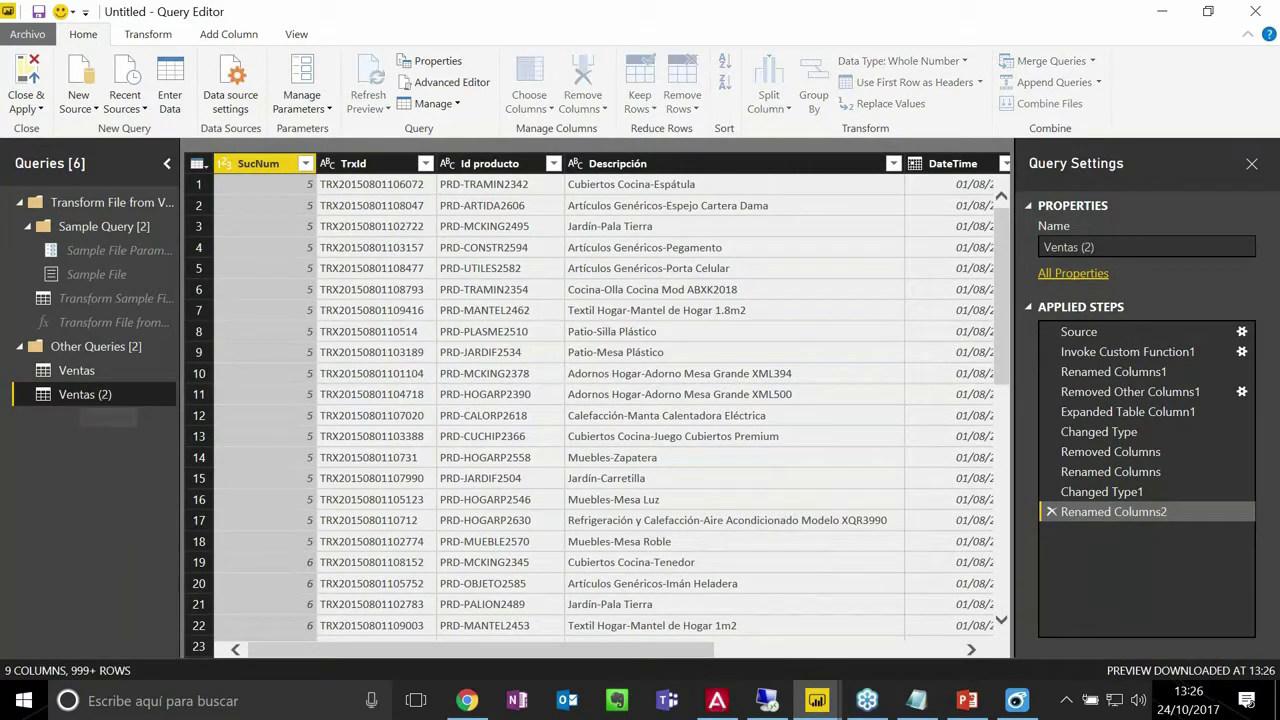
text(P)
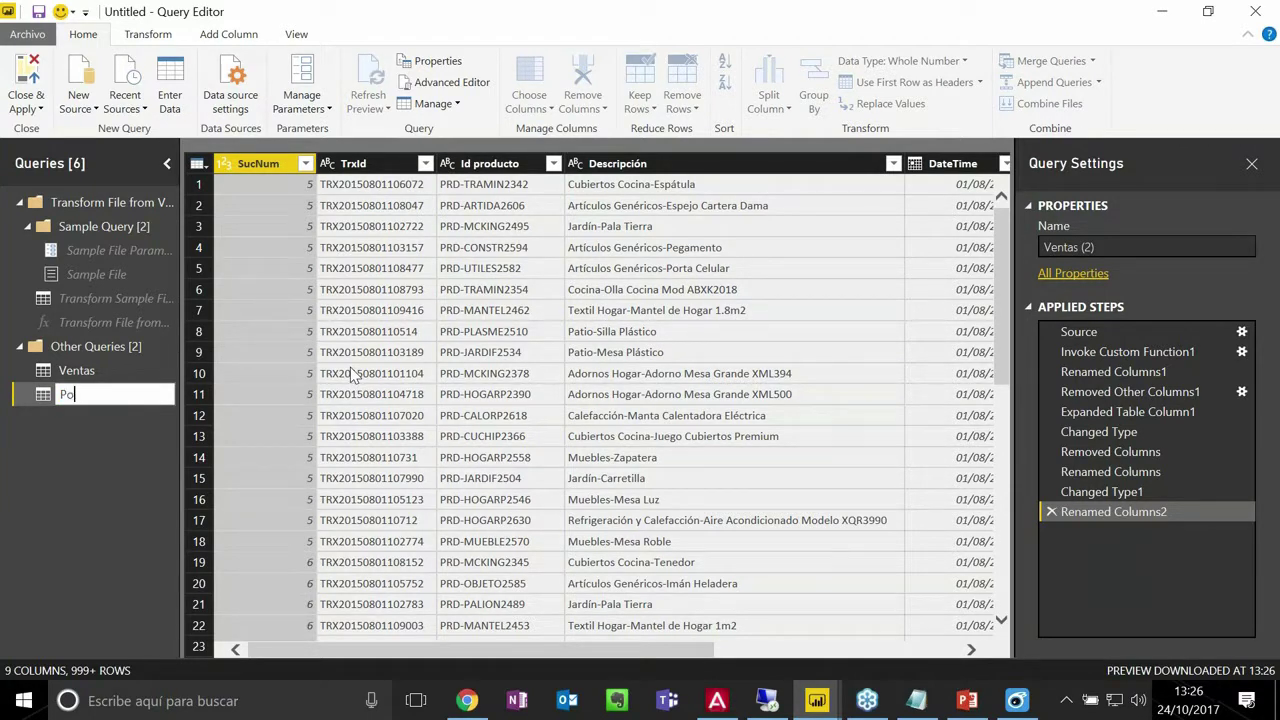
text(roductos)
key(Return)
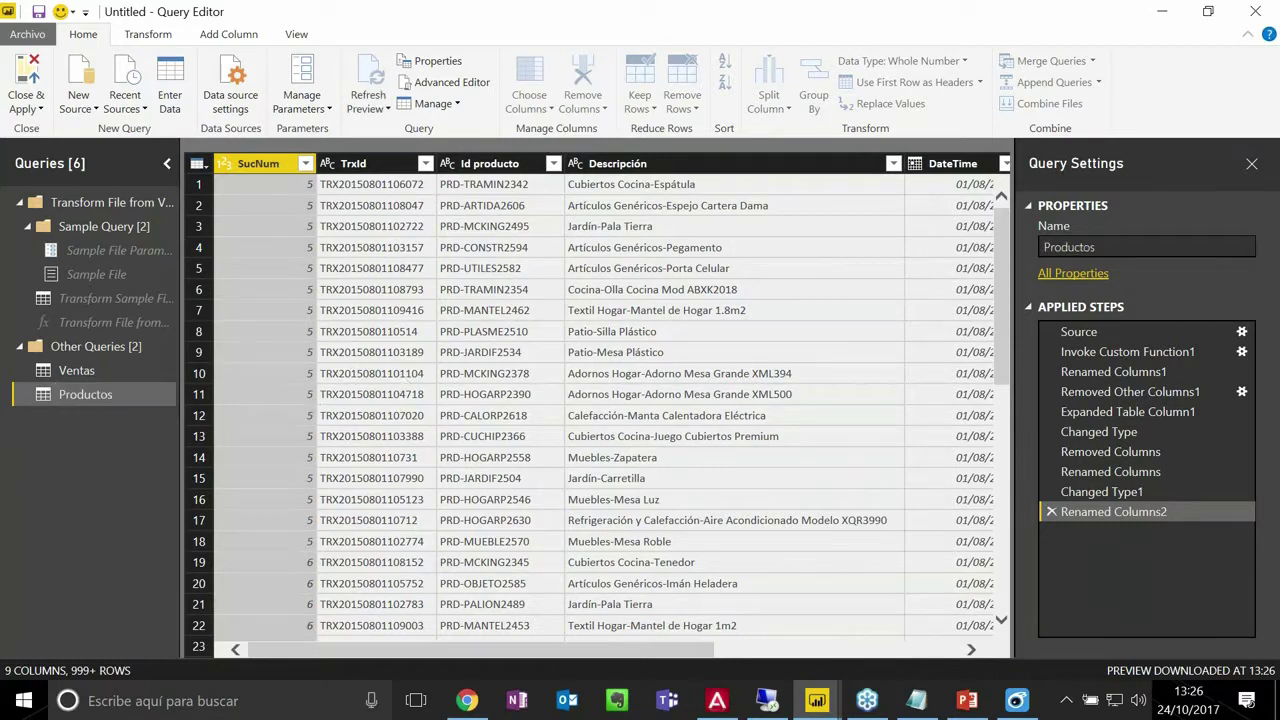
- Keep only the Id producto and Descripción columns in the Productos query, removing all the others
click(100, 372)
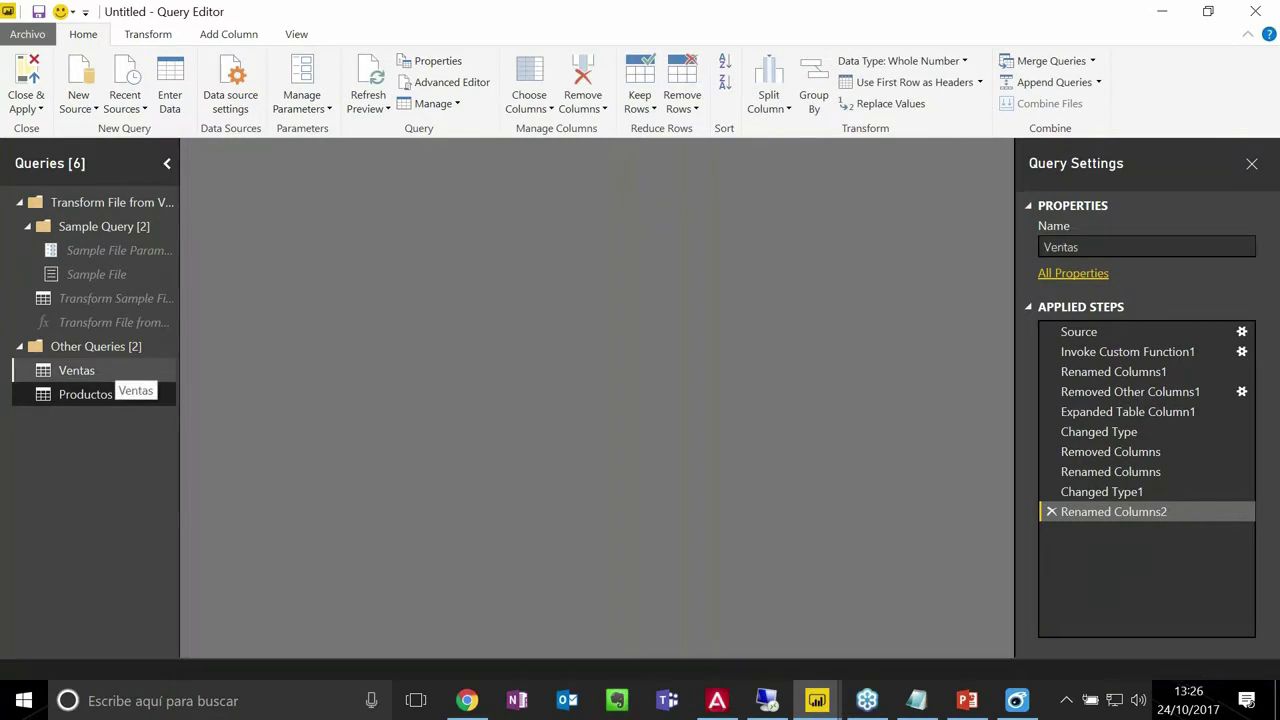
click(85, 396)
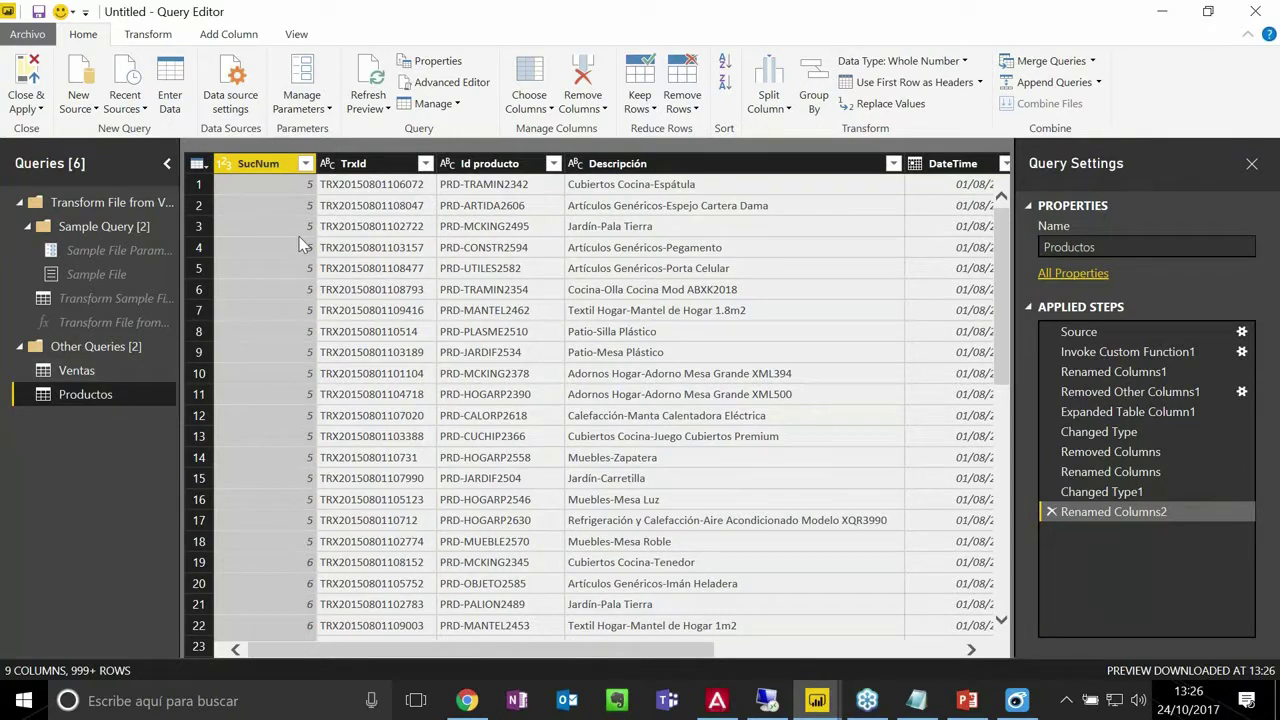
click(500, 164)
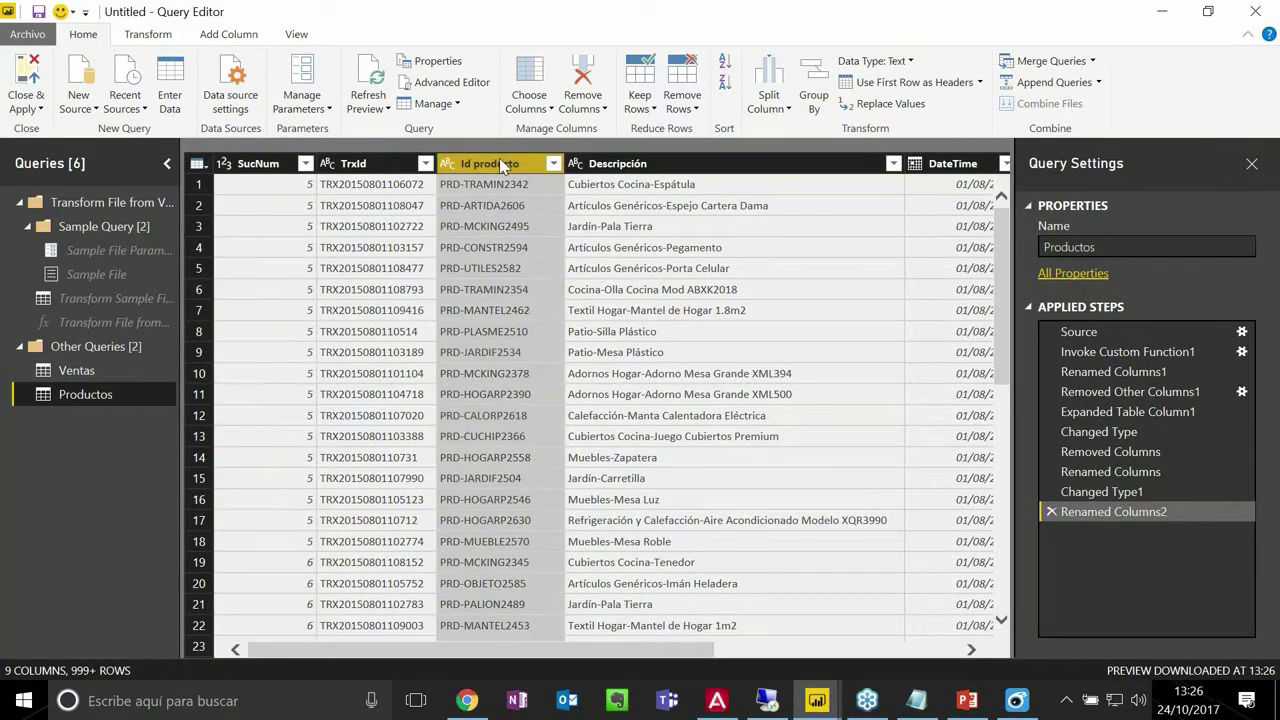
ctrl+click(659, 164)
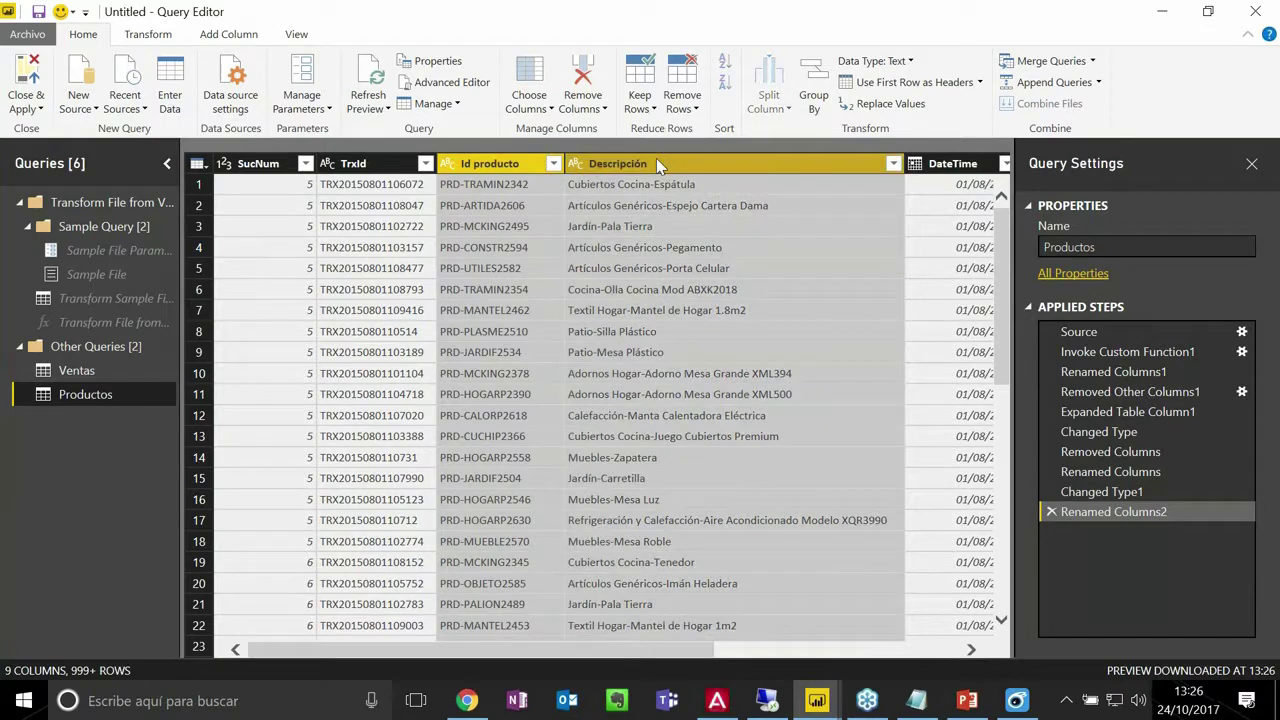
right_click(470, 164)
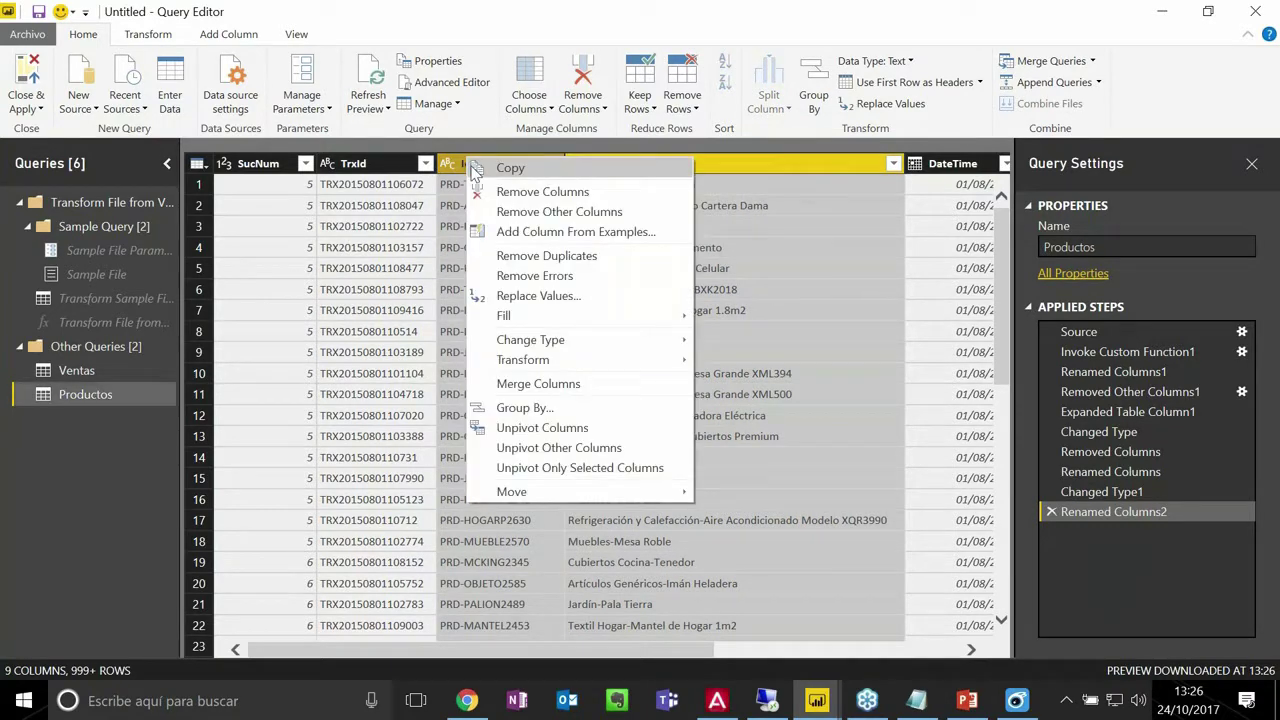
click(522, 218)
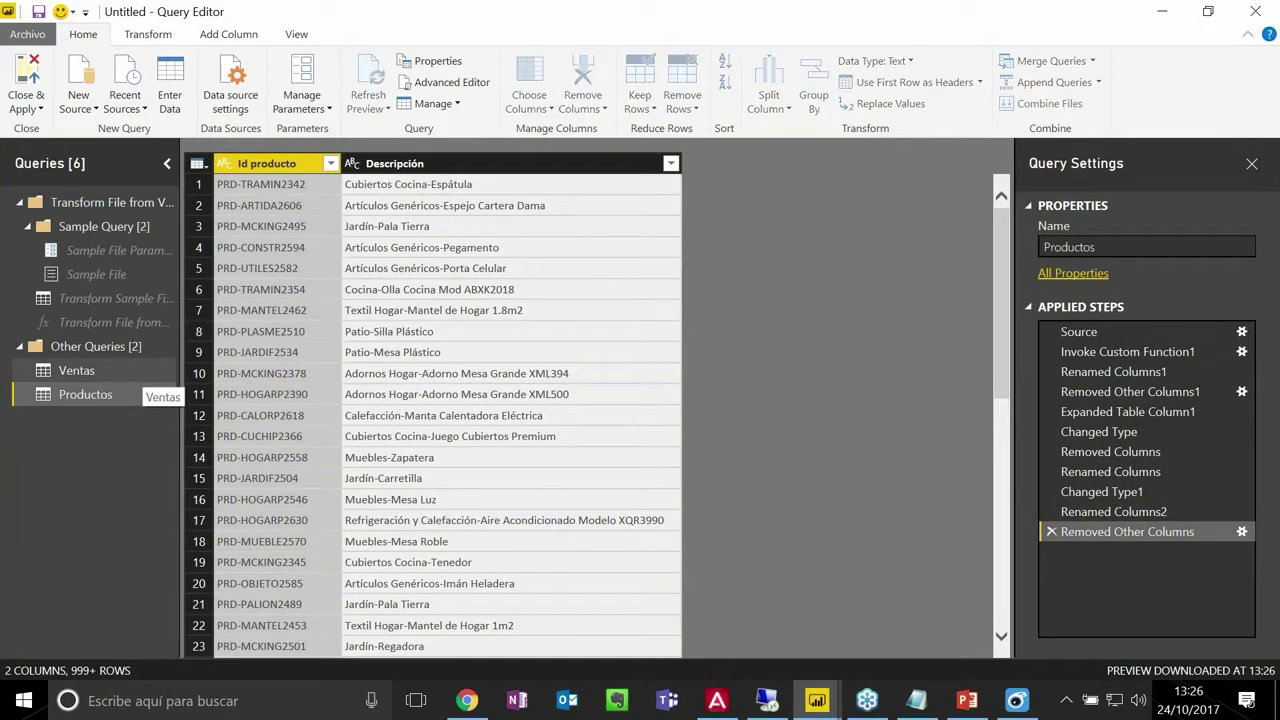
- Remove the duplicate rows from the Productos query based on the Id producto column
click(100, 370)
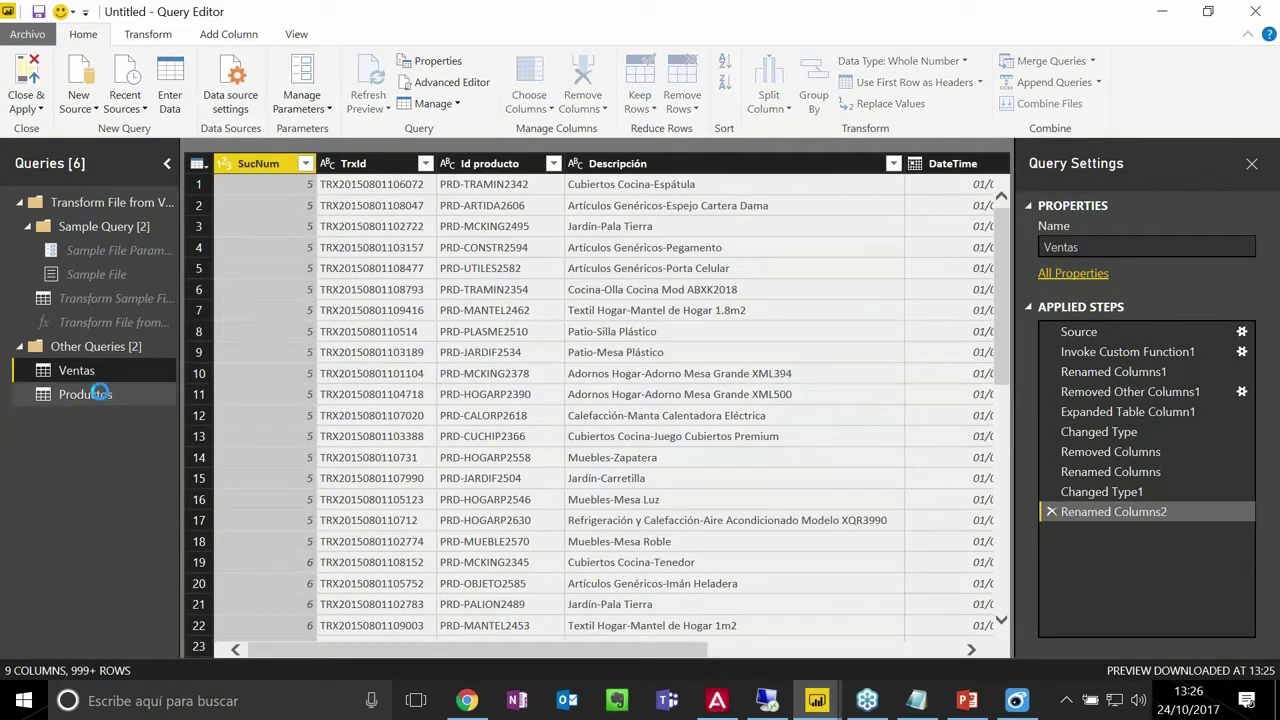
click(100, 393)
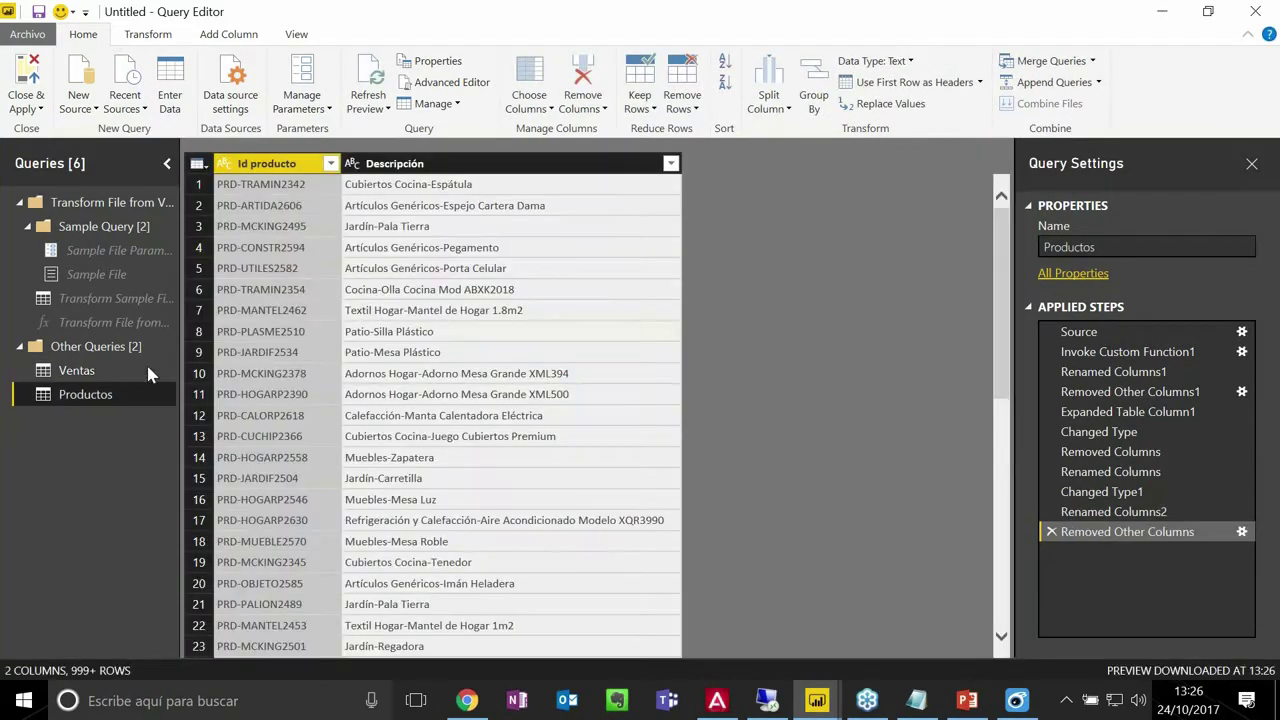
right_click(278, 161)
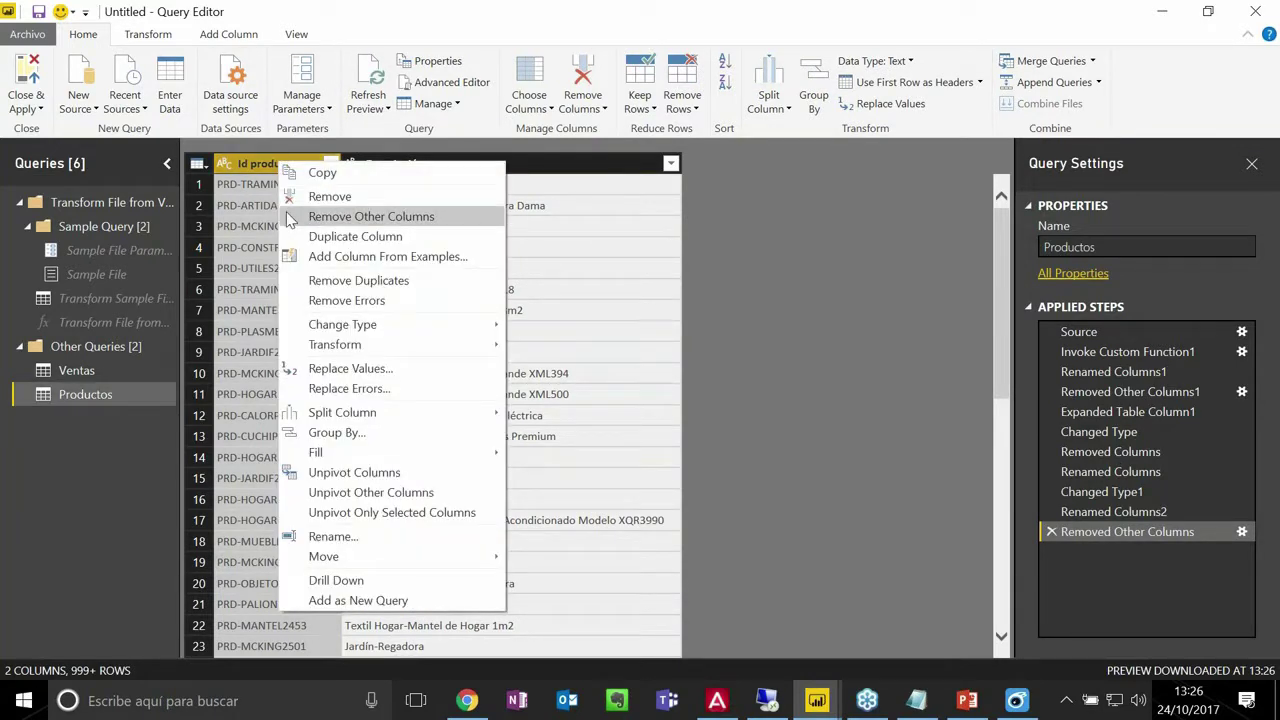
click(362, 284)
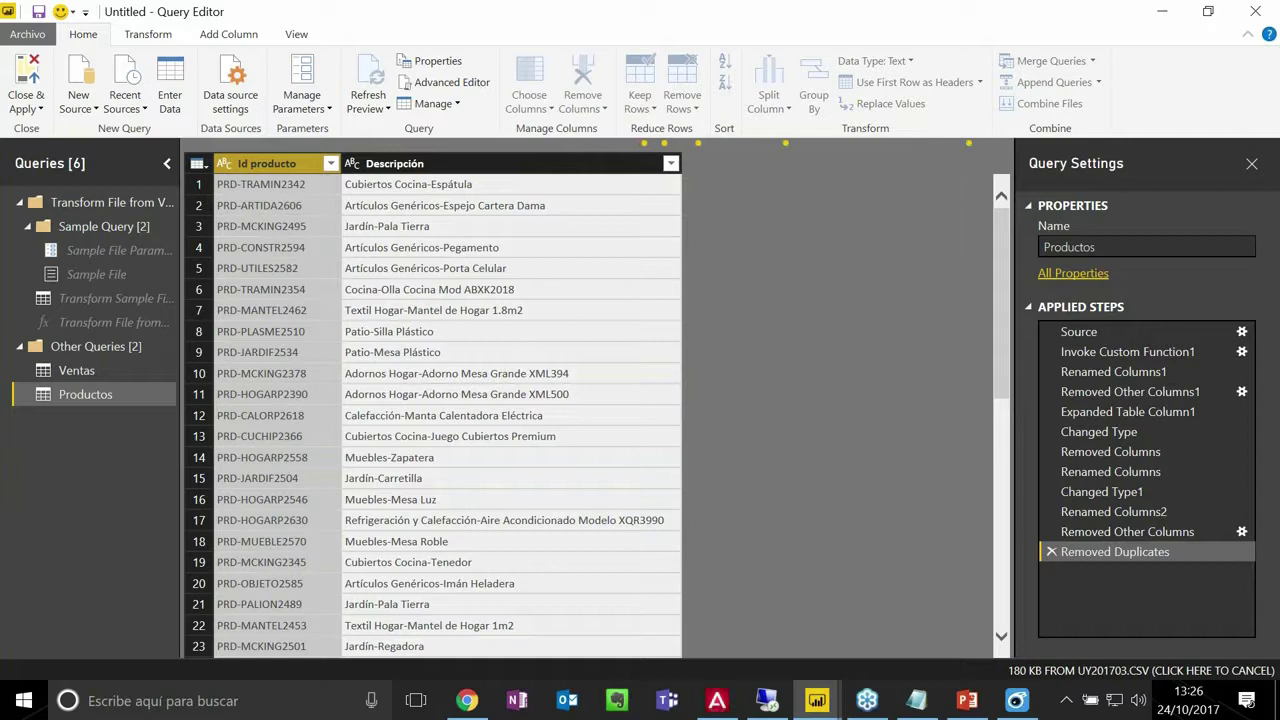
click(376, 268)
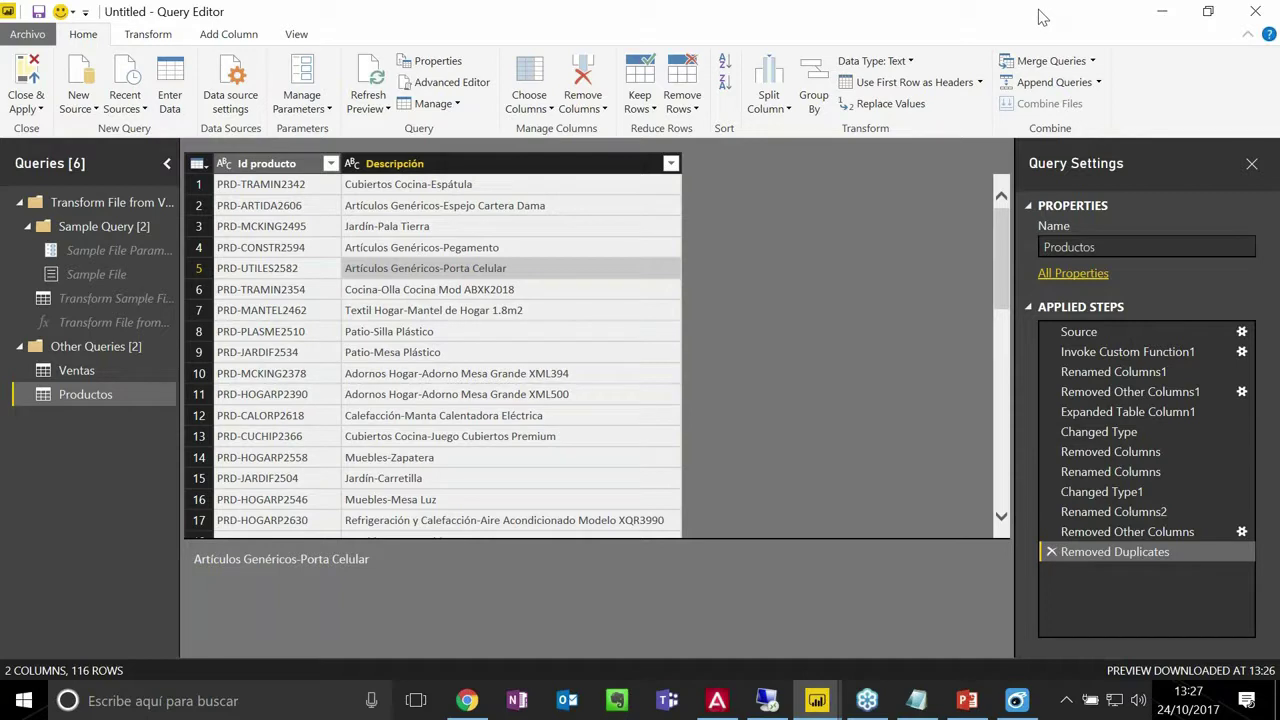
- Close the Query Editor without applying the pending changes and close the untitled report without saving
click(1255, 14)
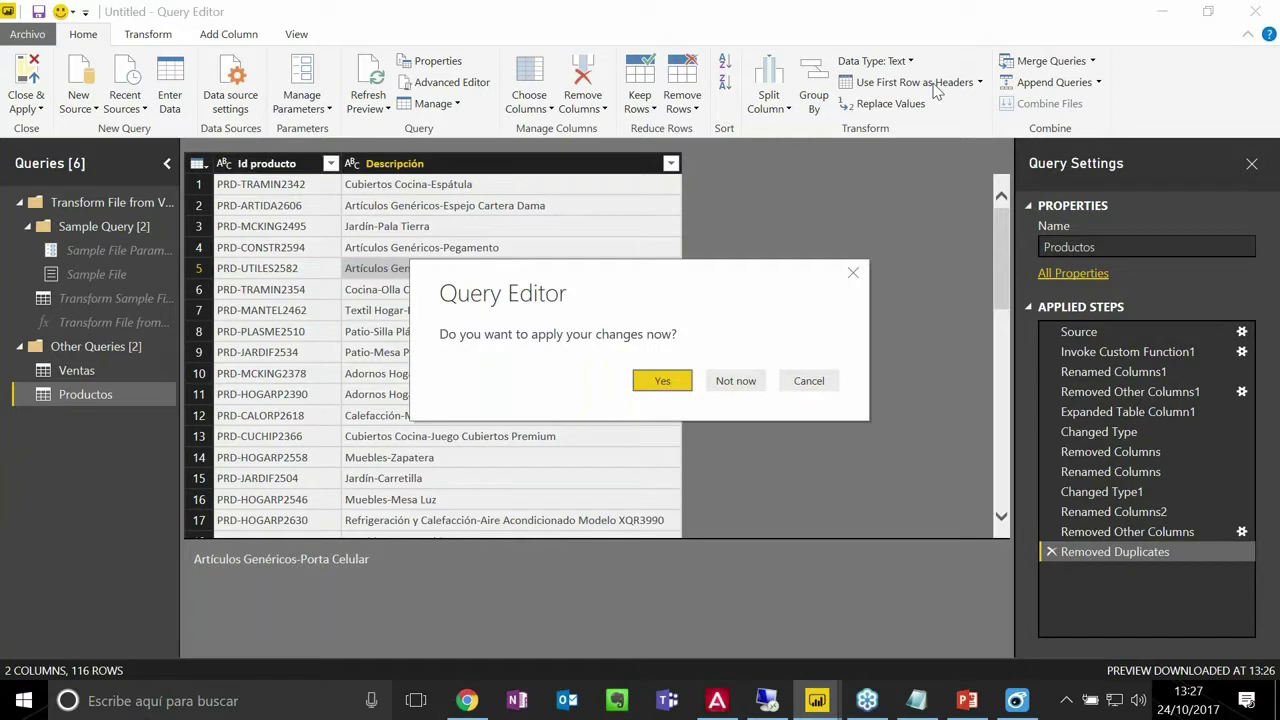
click(736, 381)
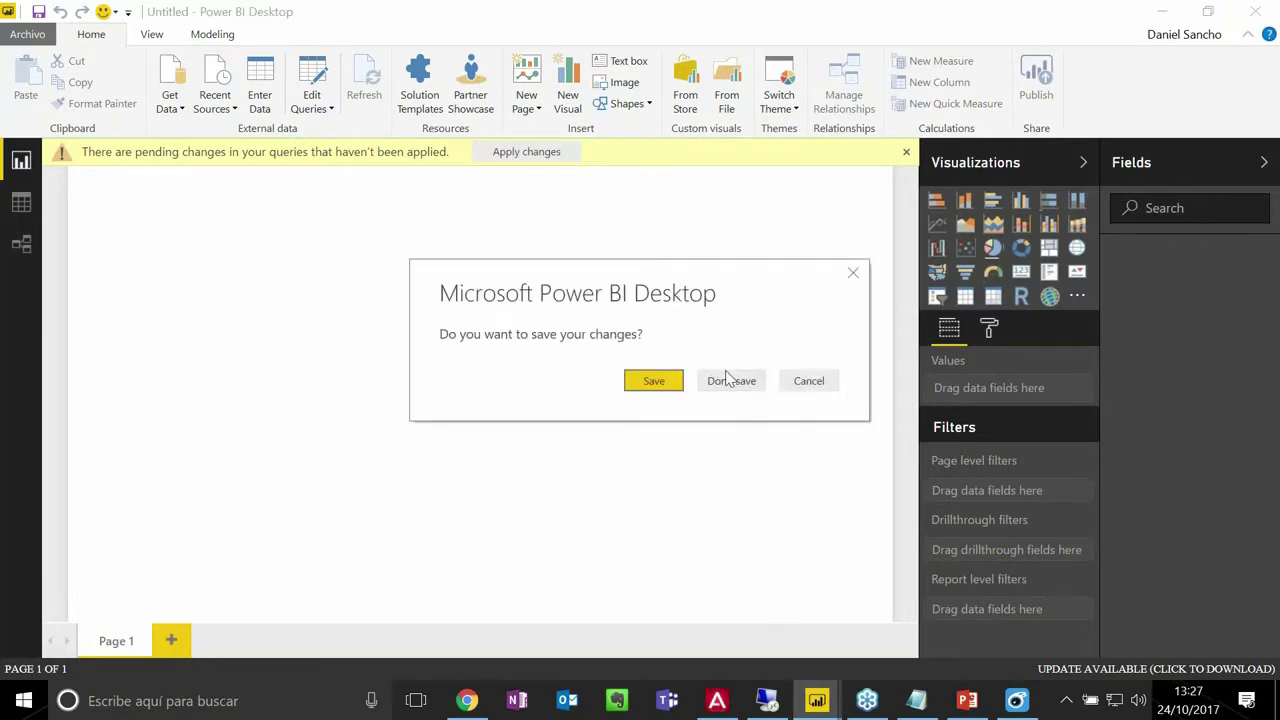
click(731, 381)
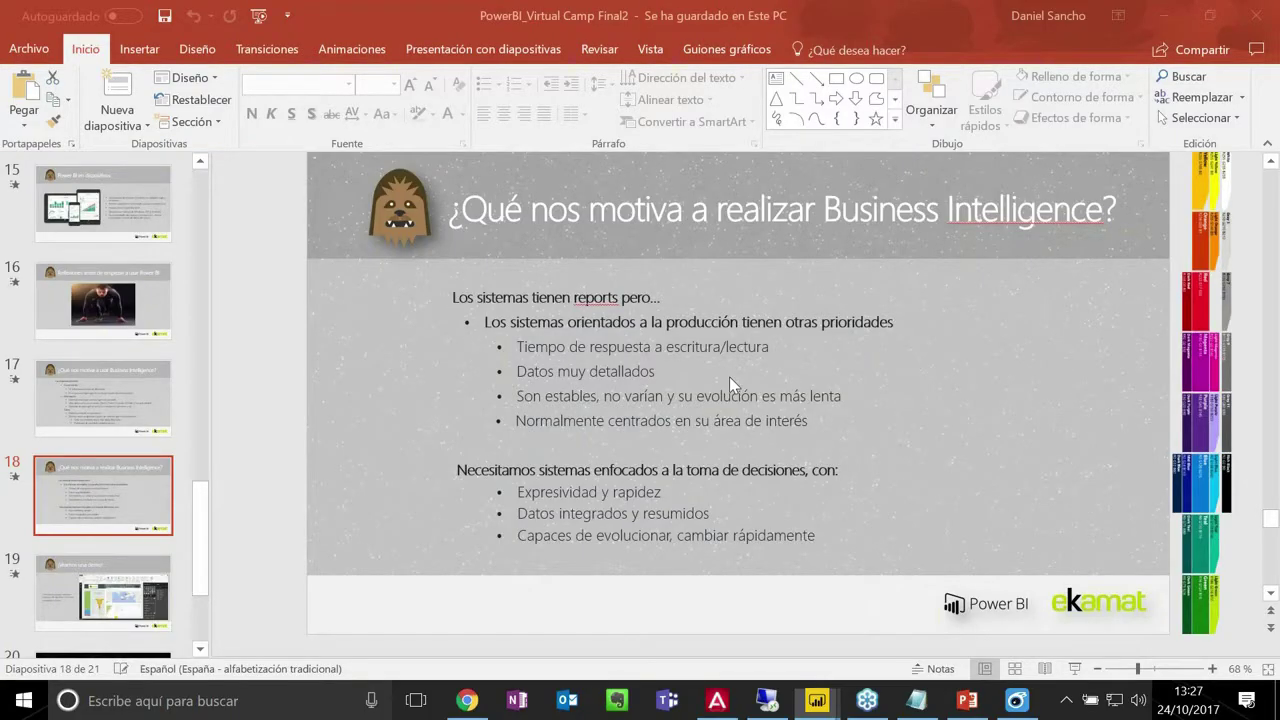
- Switch to the Reporte 1.2- relaciones report in Power BI Desktop and show the Tiempo table's data
click(817, 700)
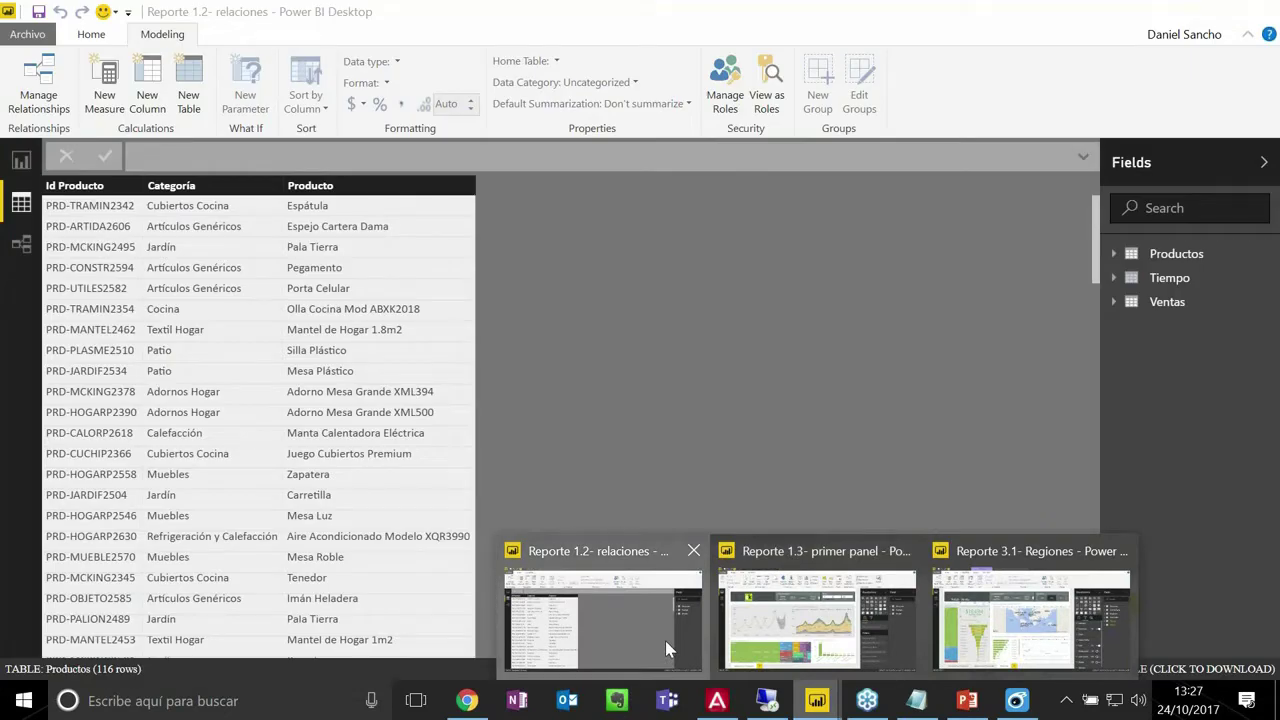
click(665, 640)
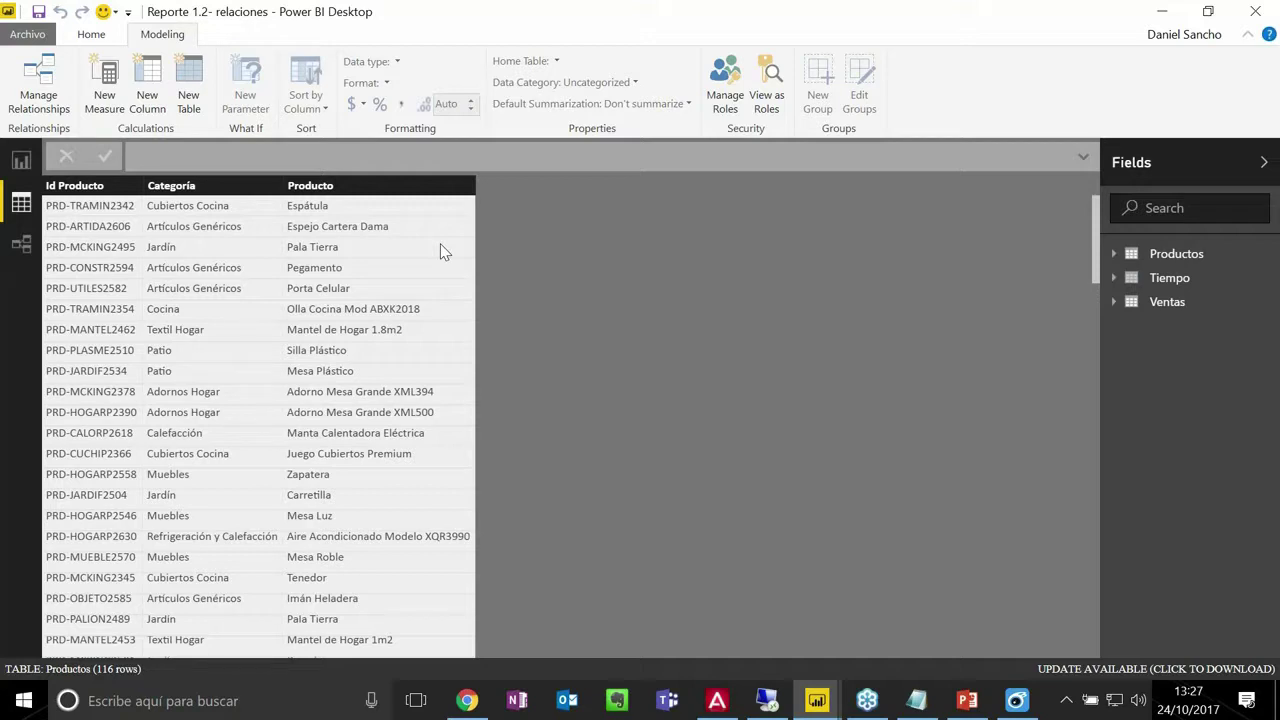
click(1145, 287)
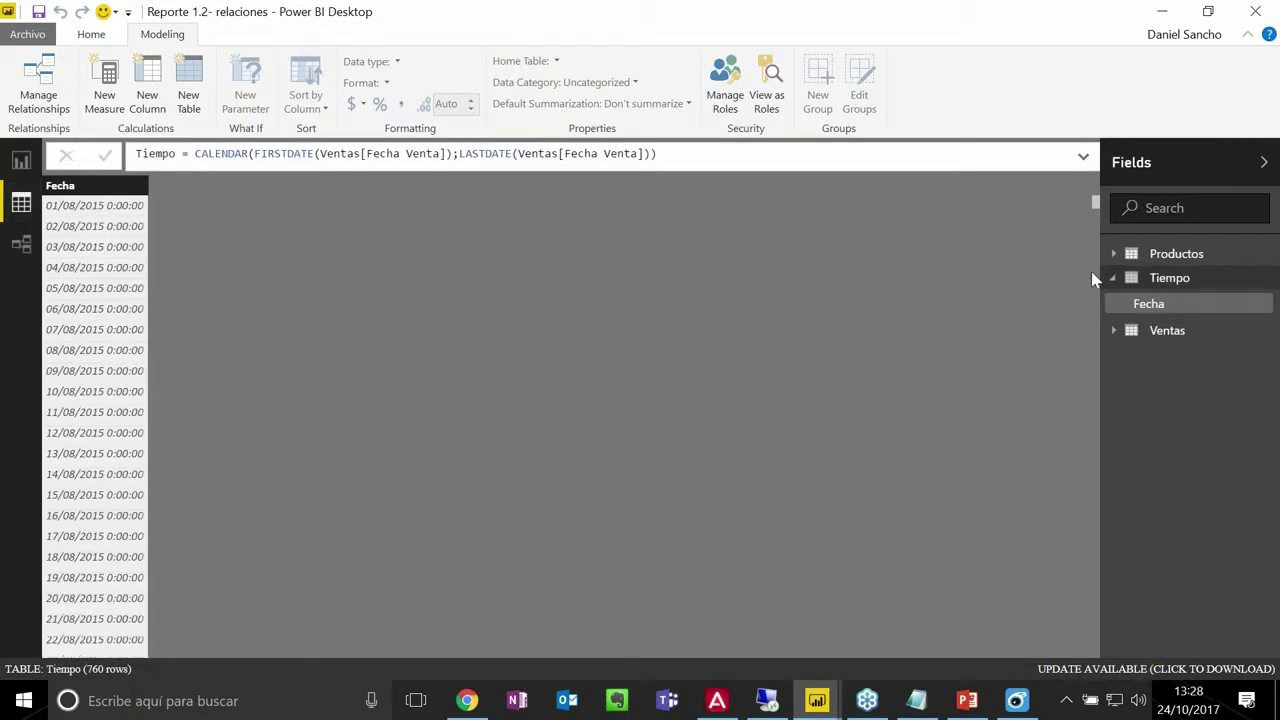
- Examine the formula that defines the Tiempo table and the relationships linking Ventas, Productos and Tiempo
click(1112, 280)
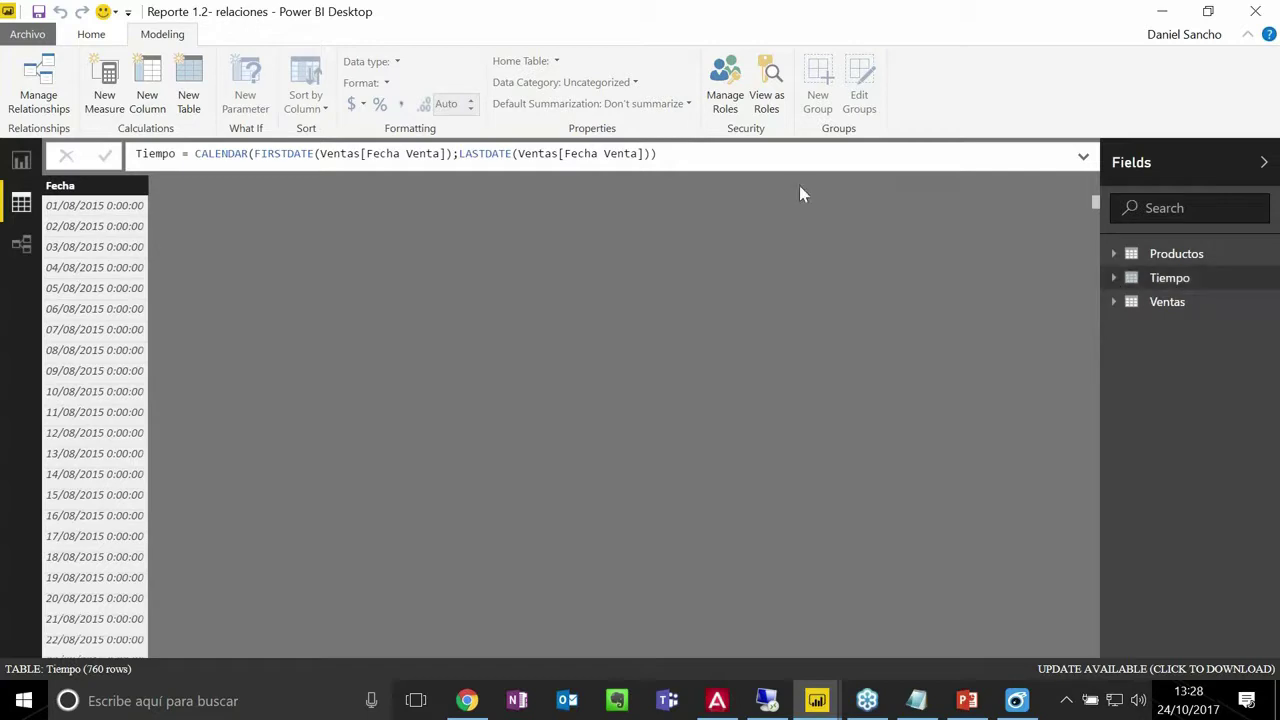
click(717, 158)
key(ctrl+a)
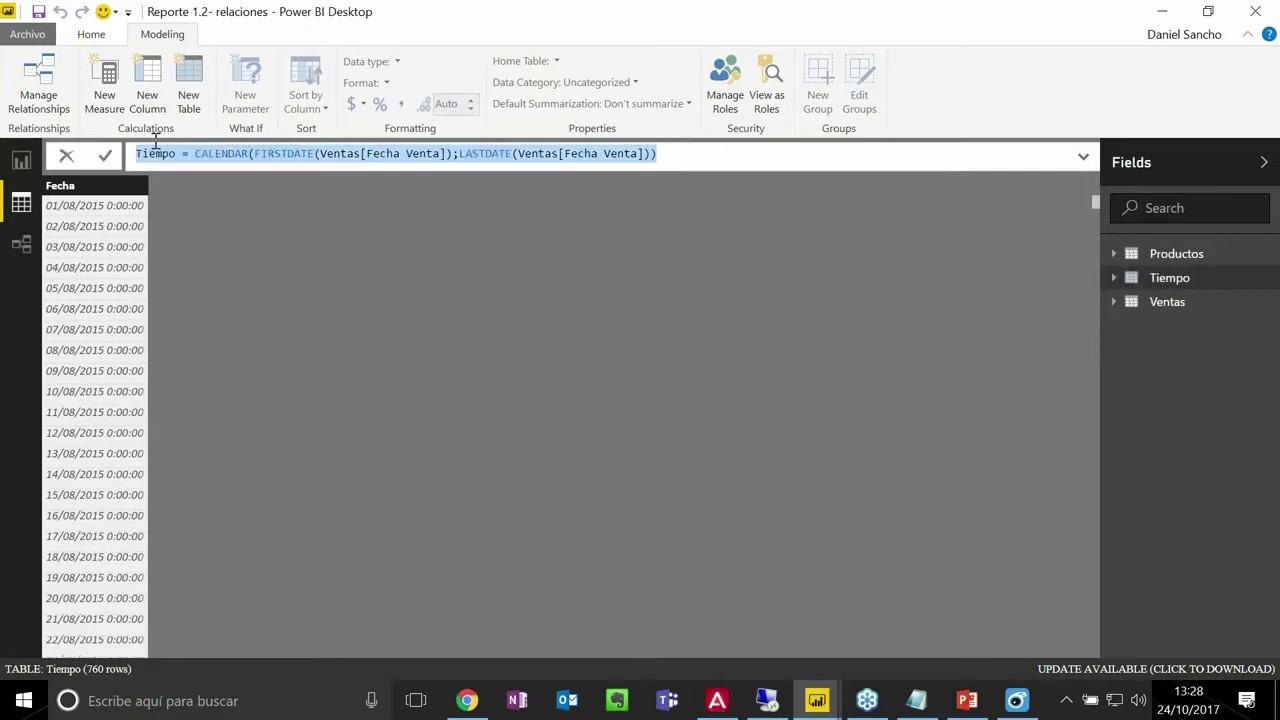
drag(672, 158, 136, 155)
click(22, 244)
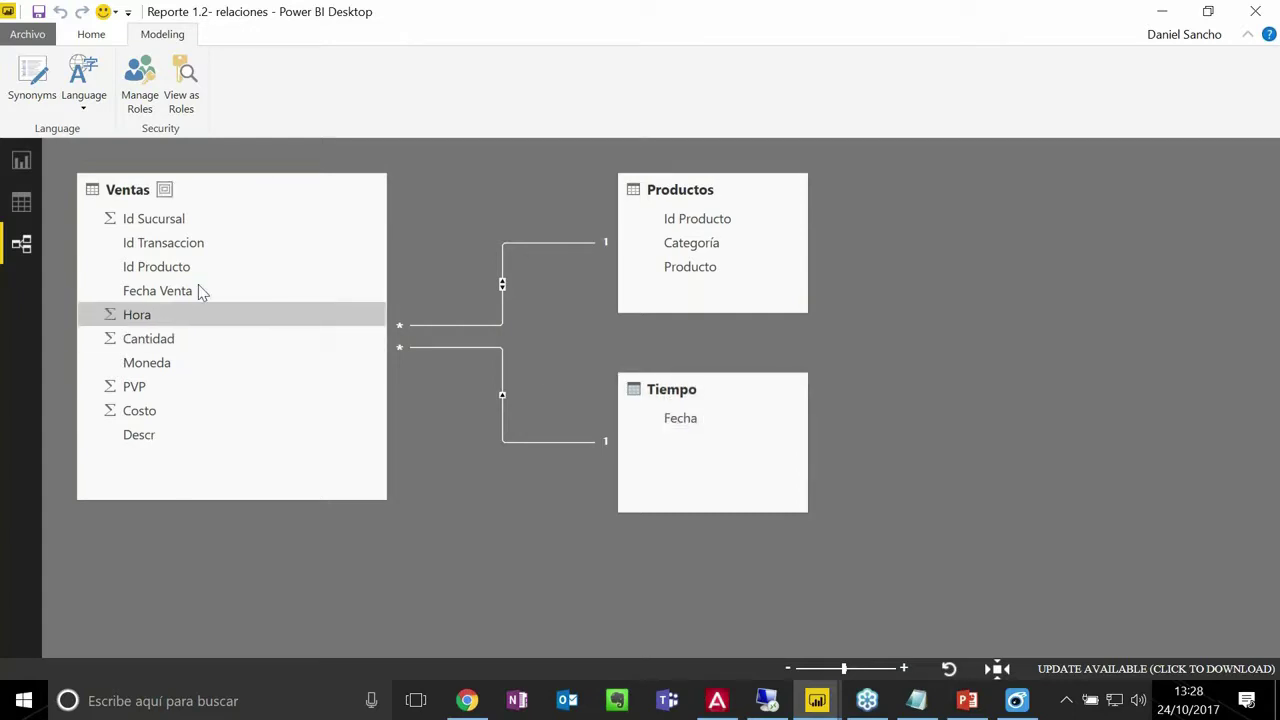
- Add an empty line chart to Página 1 and place it in the lower-left area of the page
click(21, 160)
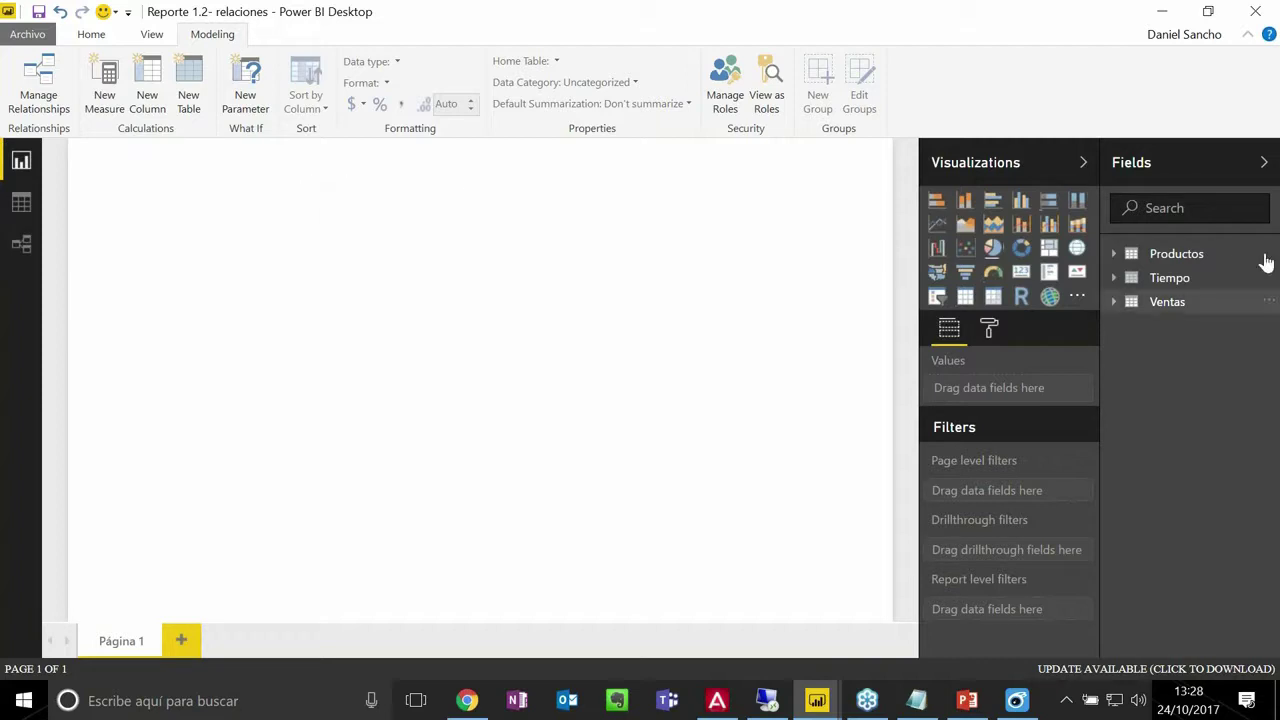
click(938, 226)
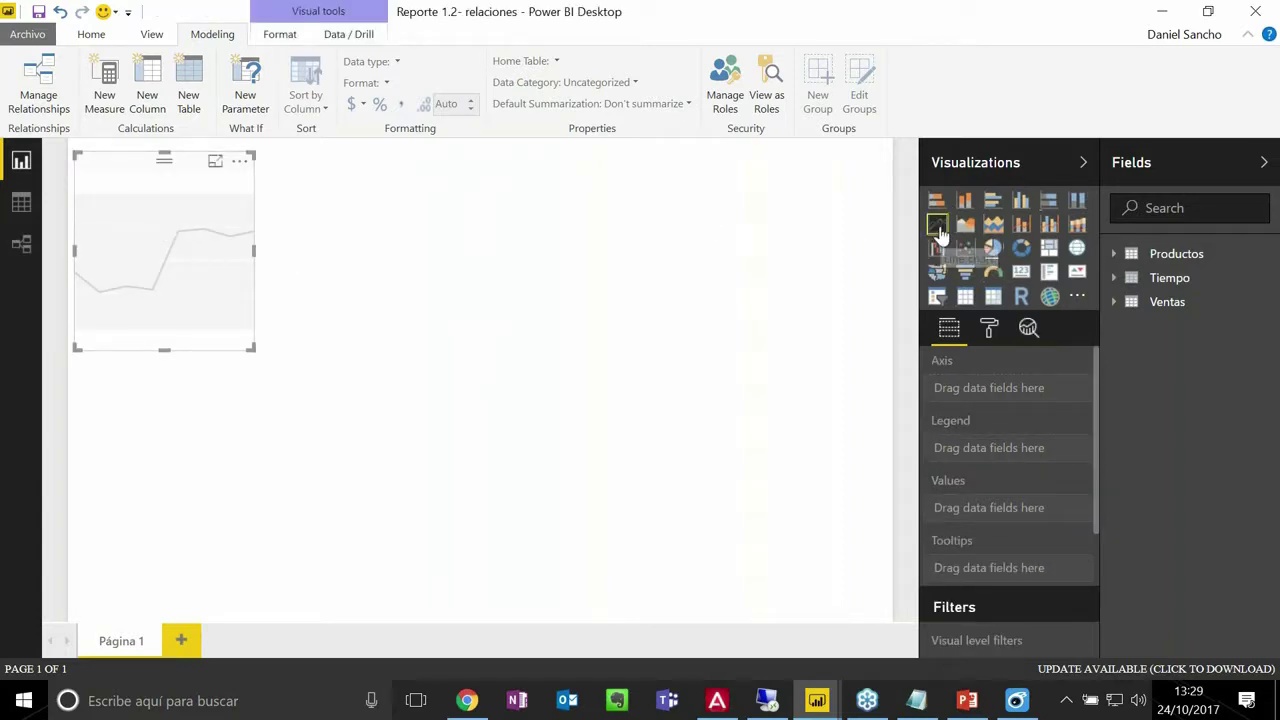
drag(162, 221, 193, 470)
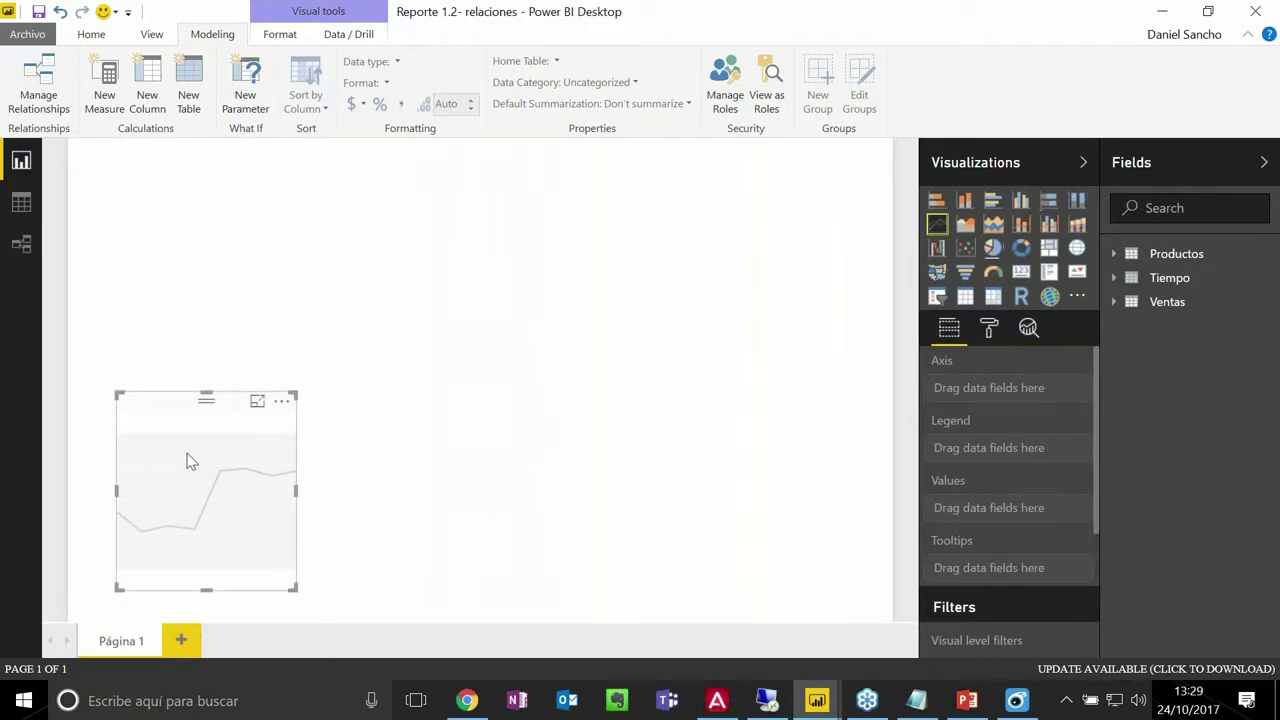
- Plot PVP from Ventas against Fecha from Tiempo in the line chart, leaving Categoría out of the axis
click(1115, 256)
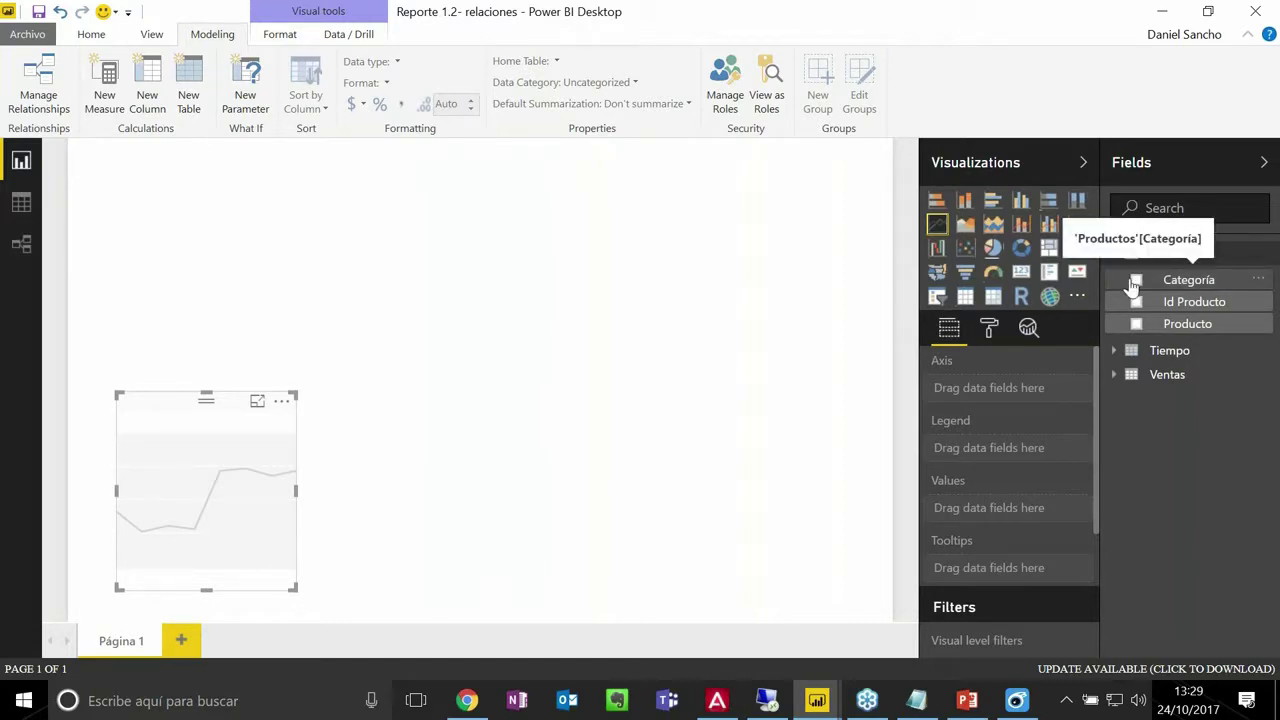
click(1137, 281)
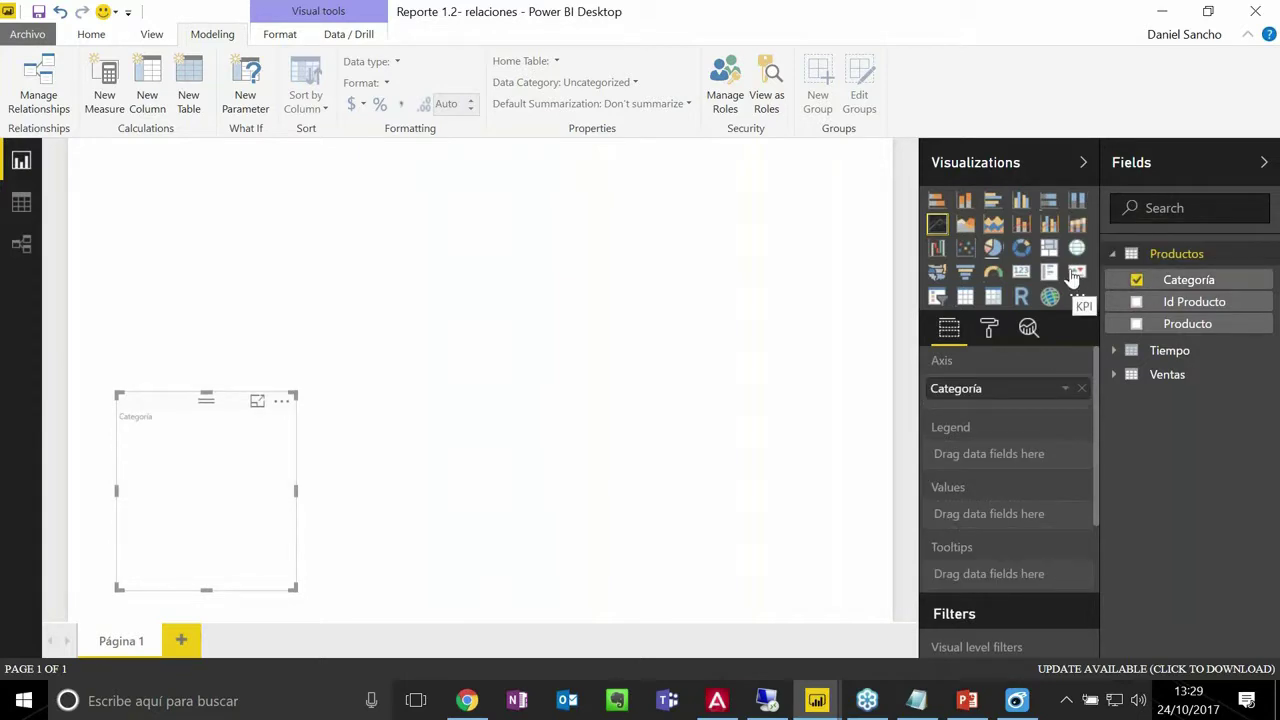
click(1108, 374)
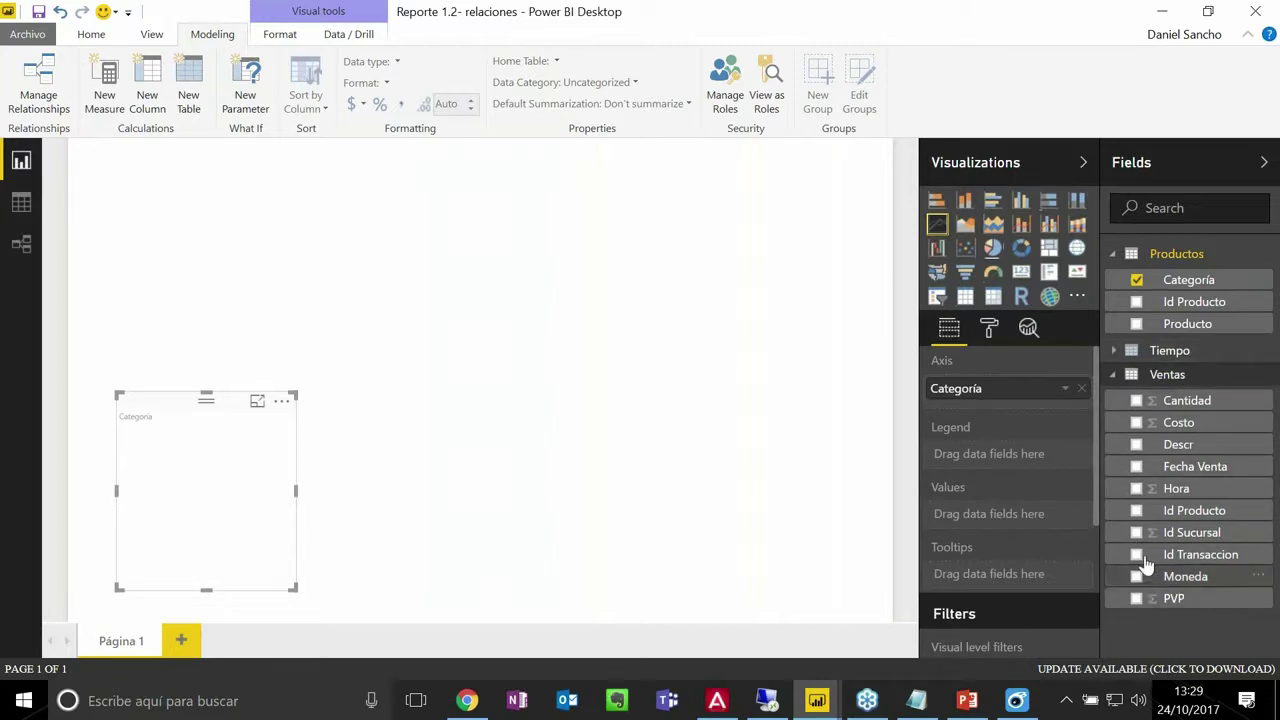
click(1113, 351)
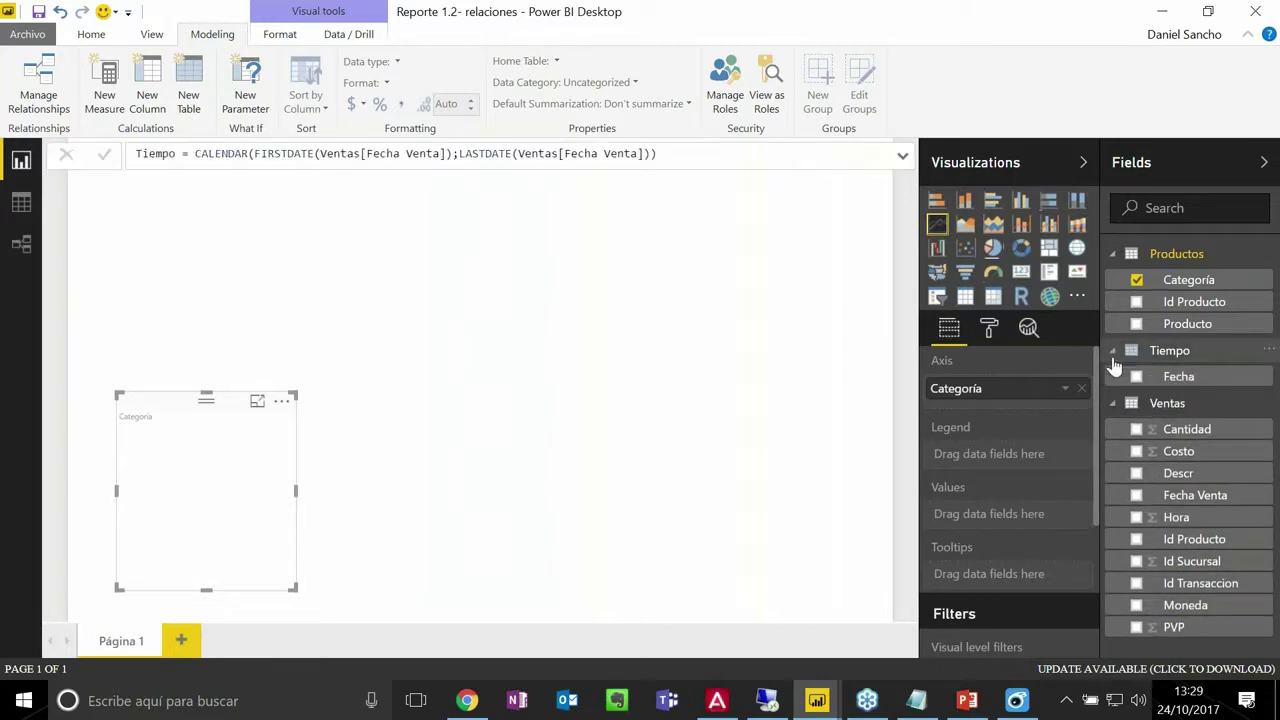
click(1136, 376)
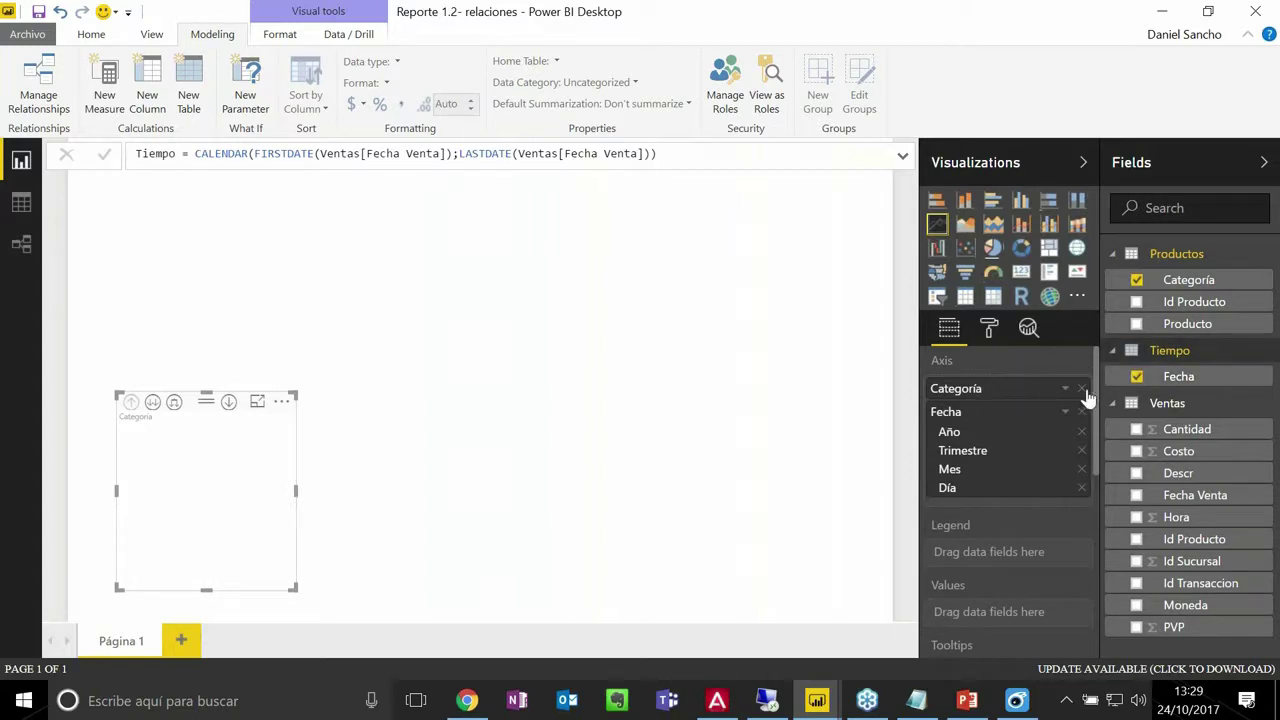
click(1082, 389)
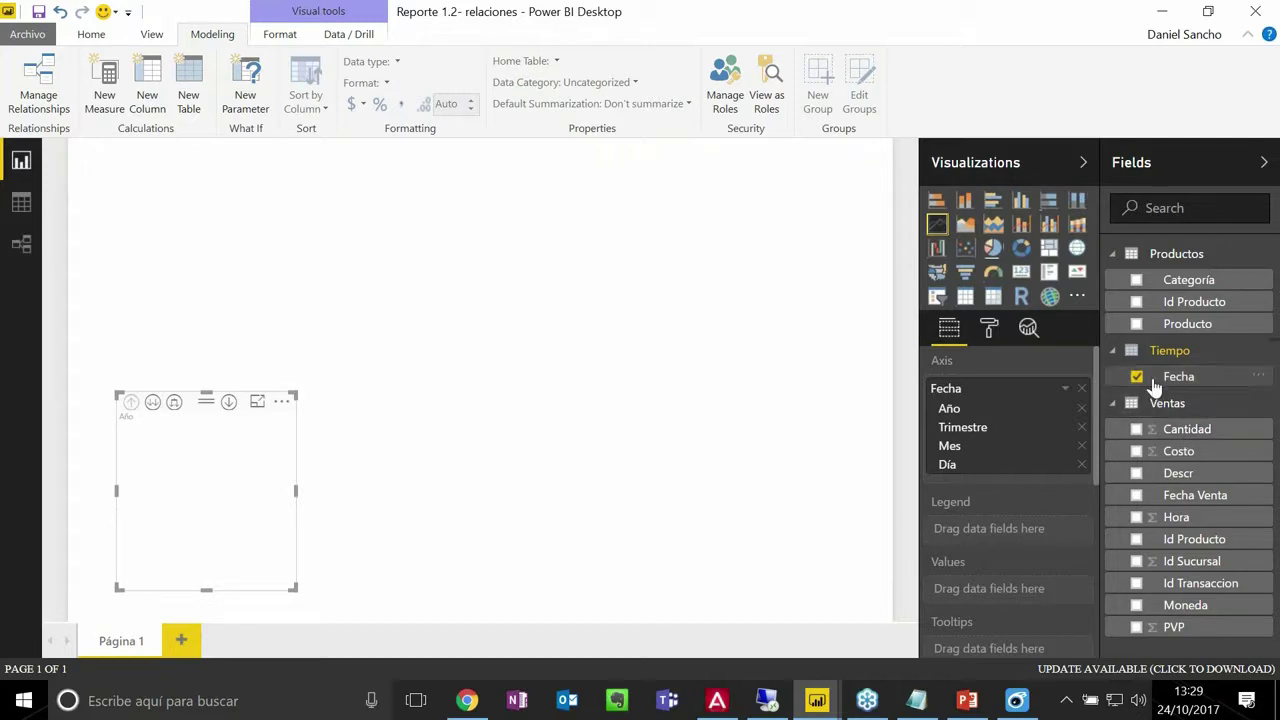
click(1137, 627)
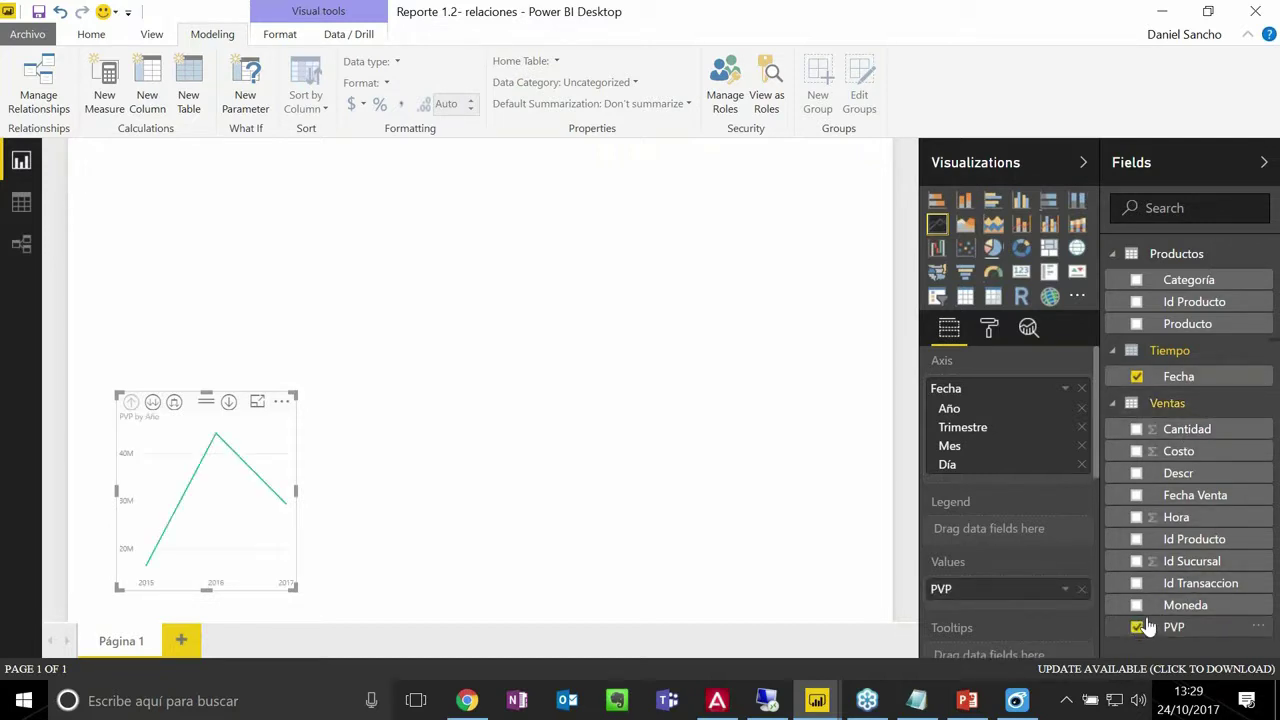
- Enlarge the PVP line chart and inspect the values of its yearly points
drag(297, 393, 441, 366)
click(666, 386)
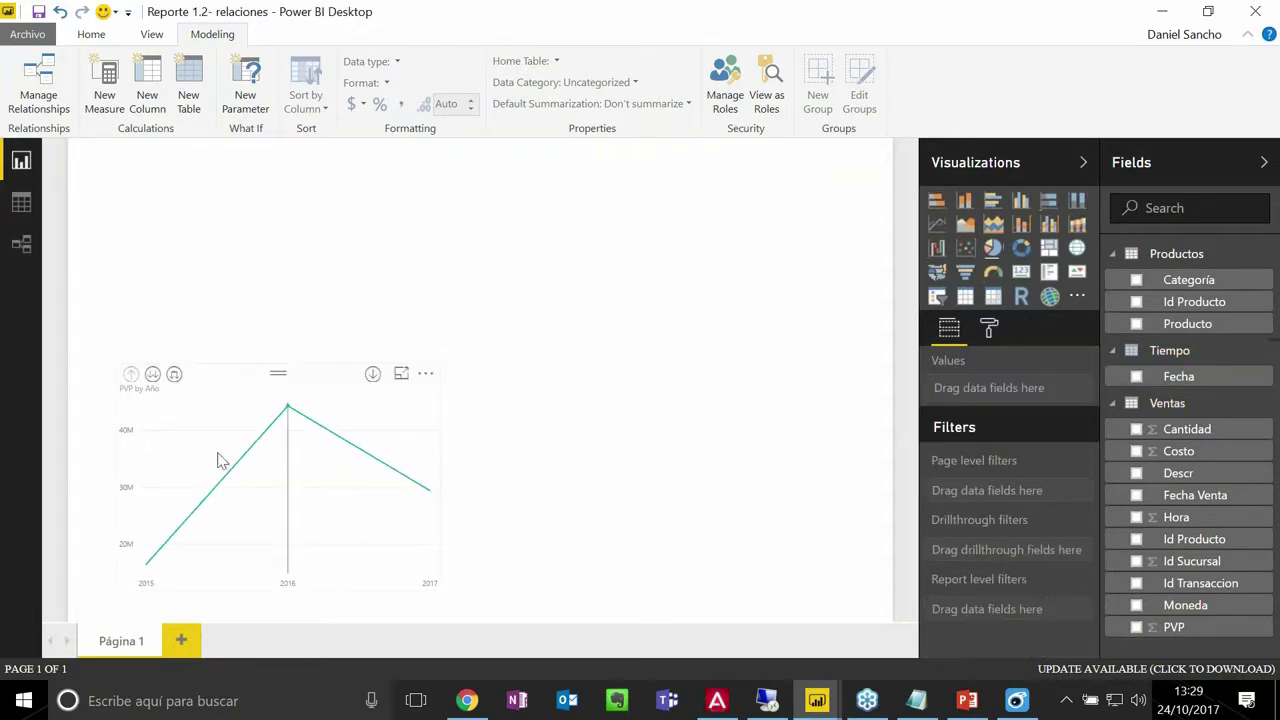
mouse_move(189, 423)
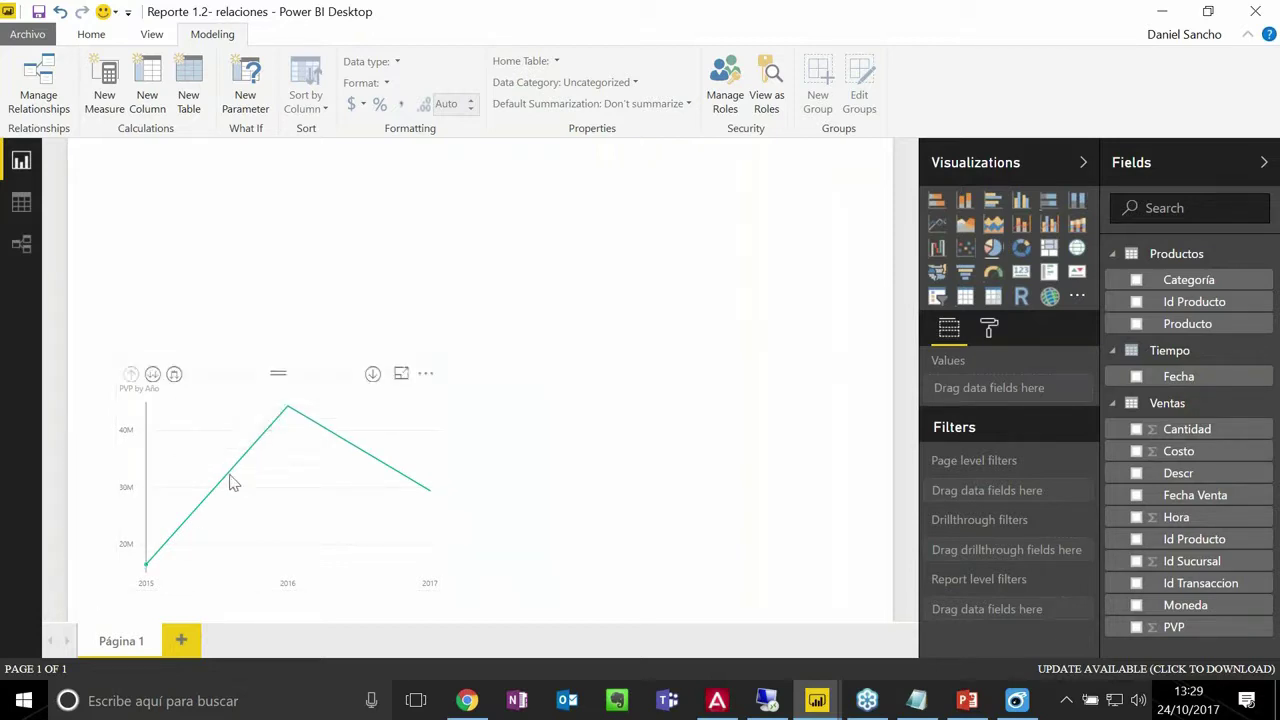
mouse_move(422, 524)
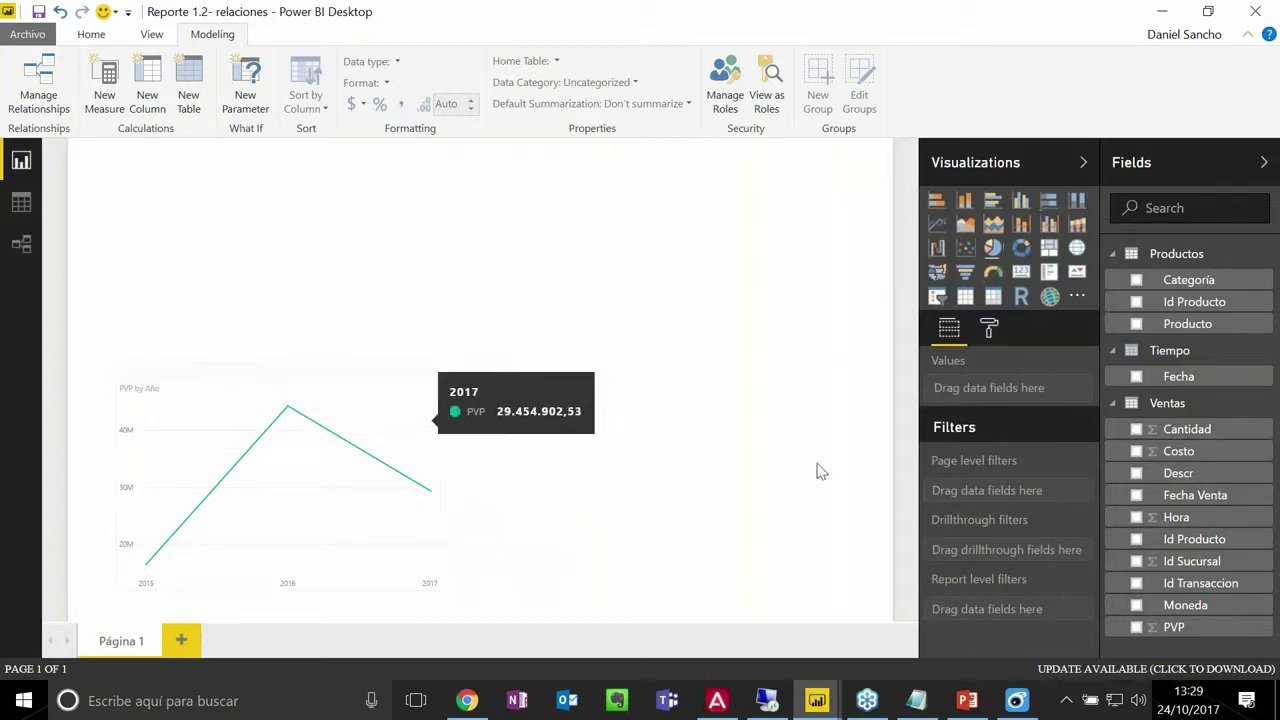
- Remove the Trimestre and Día levels from the Fecha hierarchy on the line chart's axis
click(335, 458)
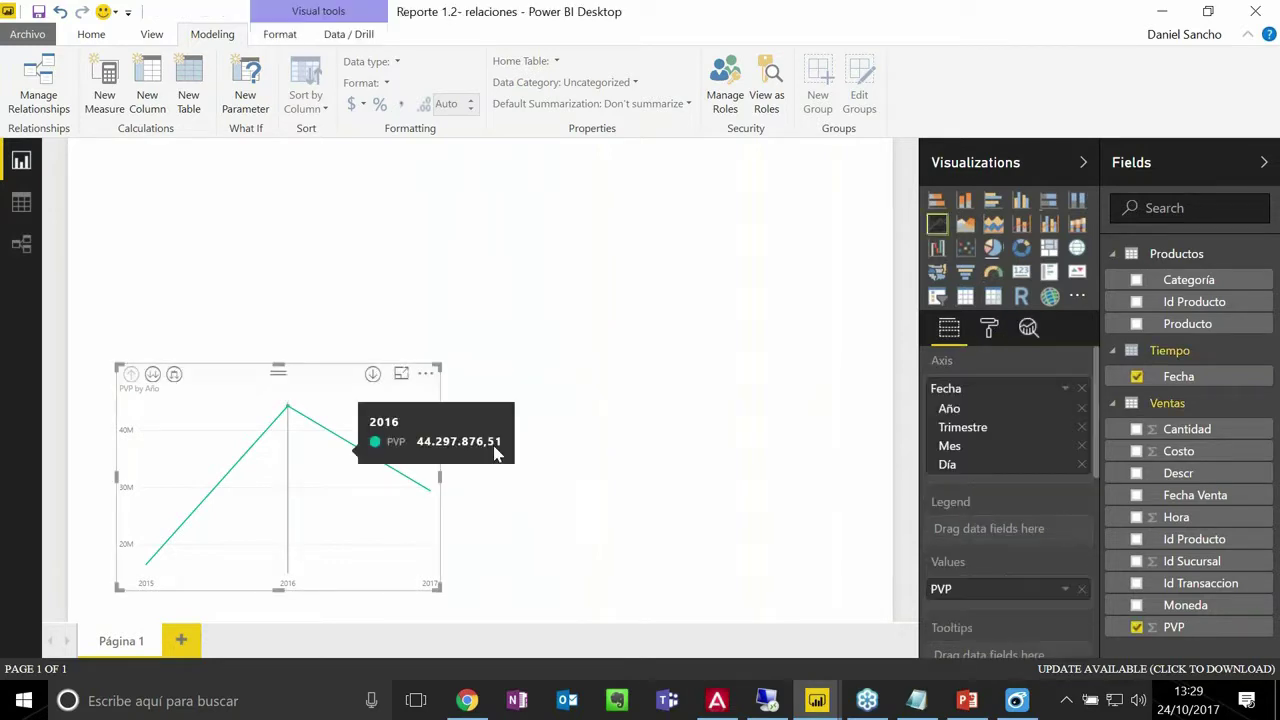
click(1081, 428)
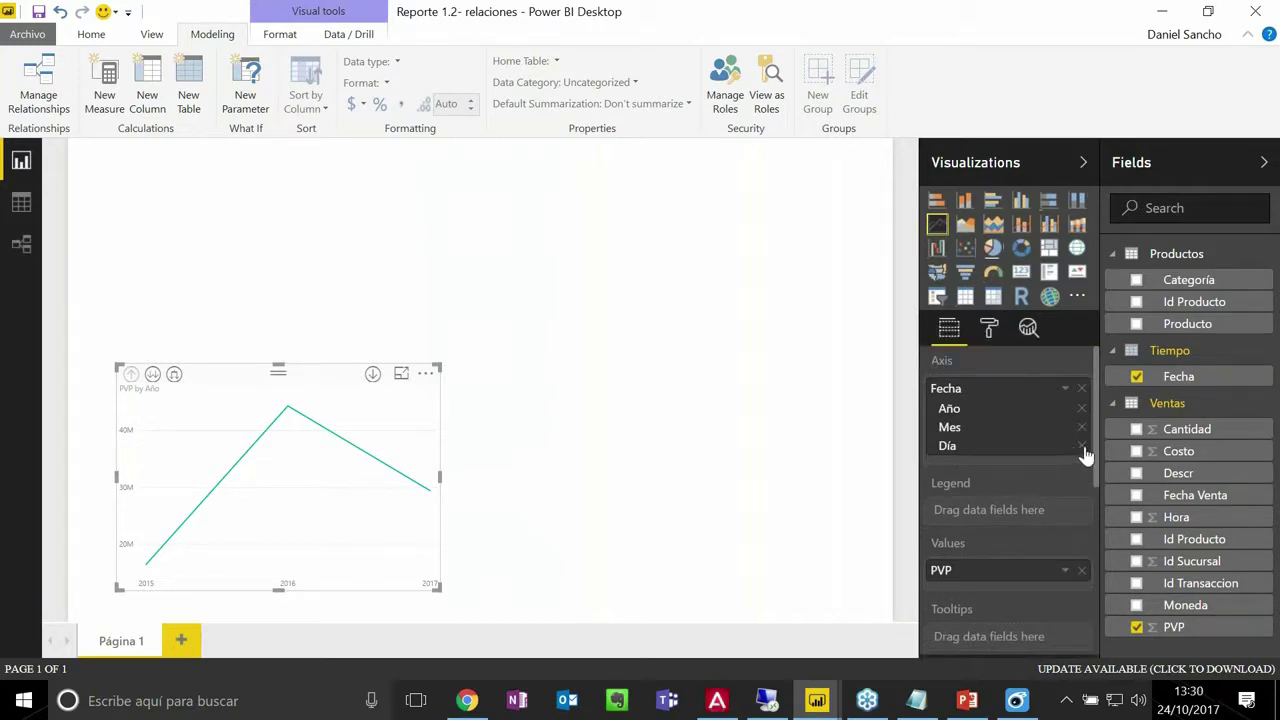
click(1081, 446)
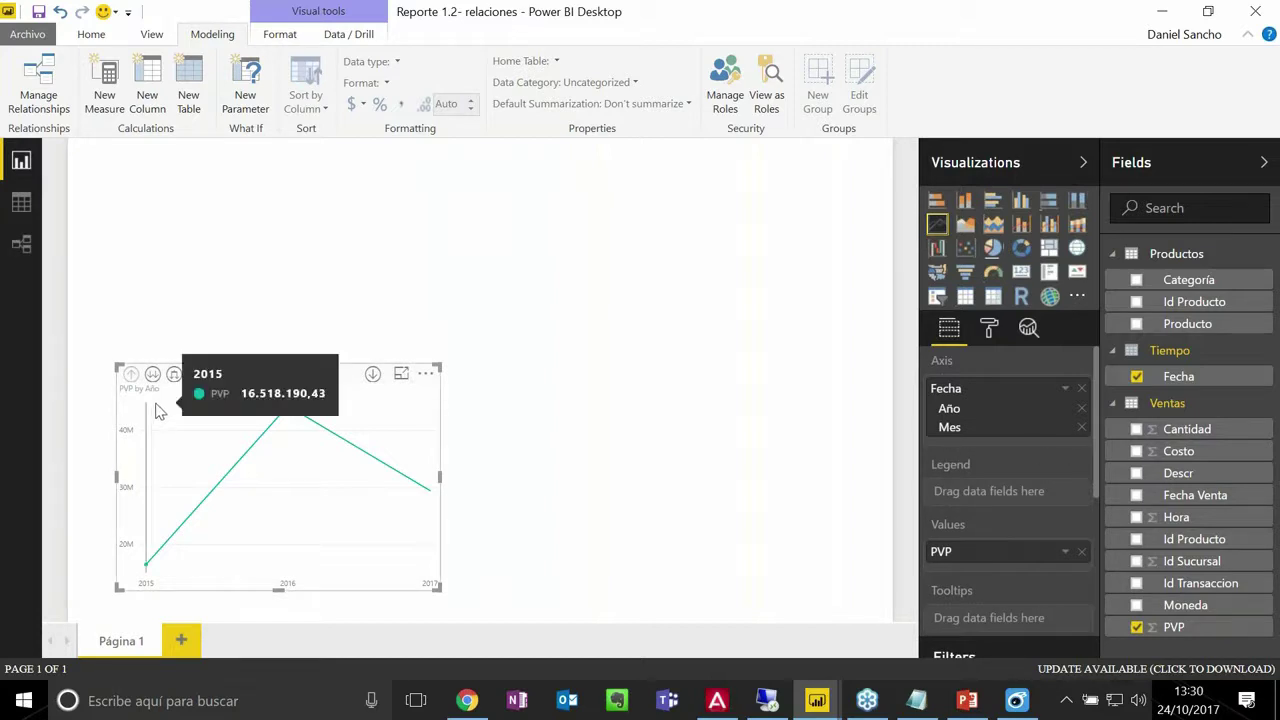
- Take the PVP line chart to the next date level and drill back up to years
mouse_move(285, 410)
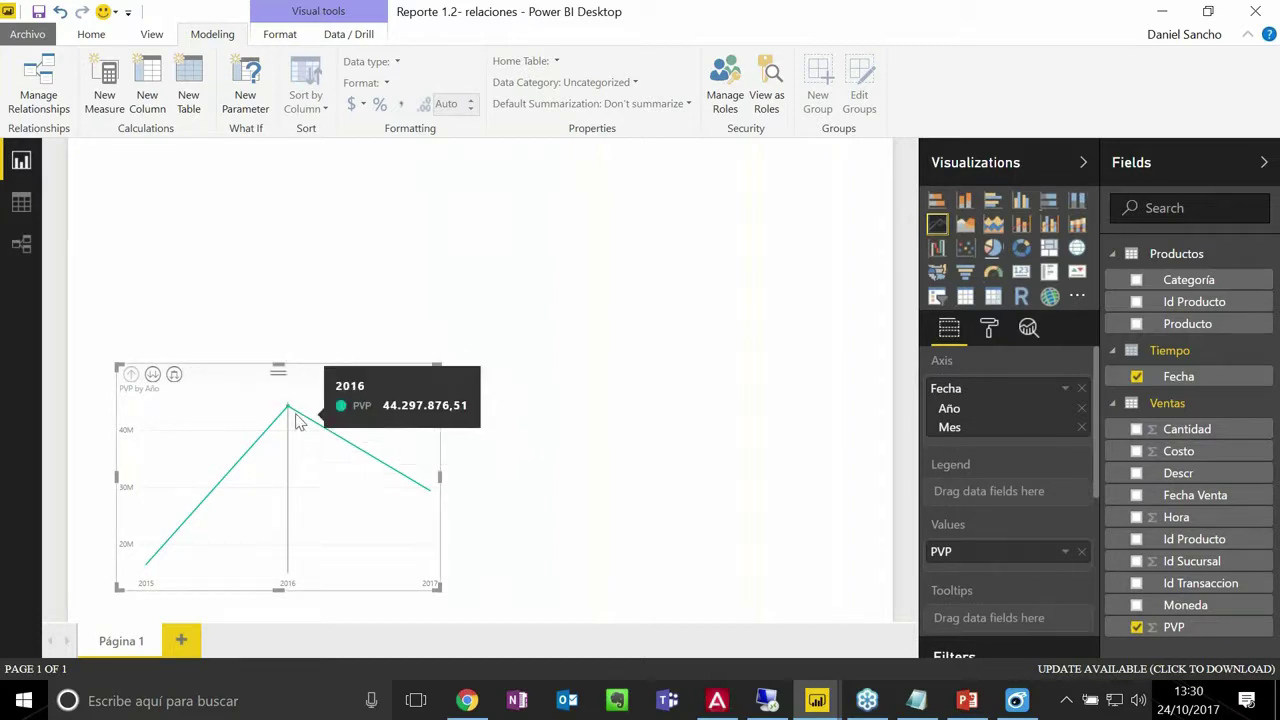
click(152, 374)
mouse_move(178, 425)
click(131, 374)
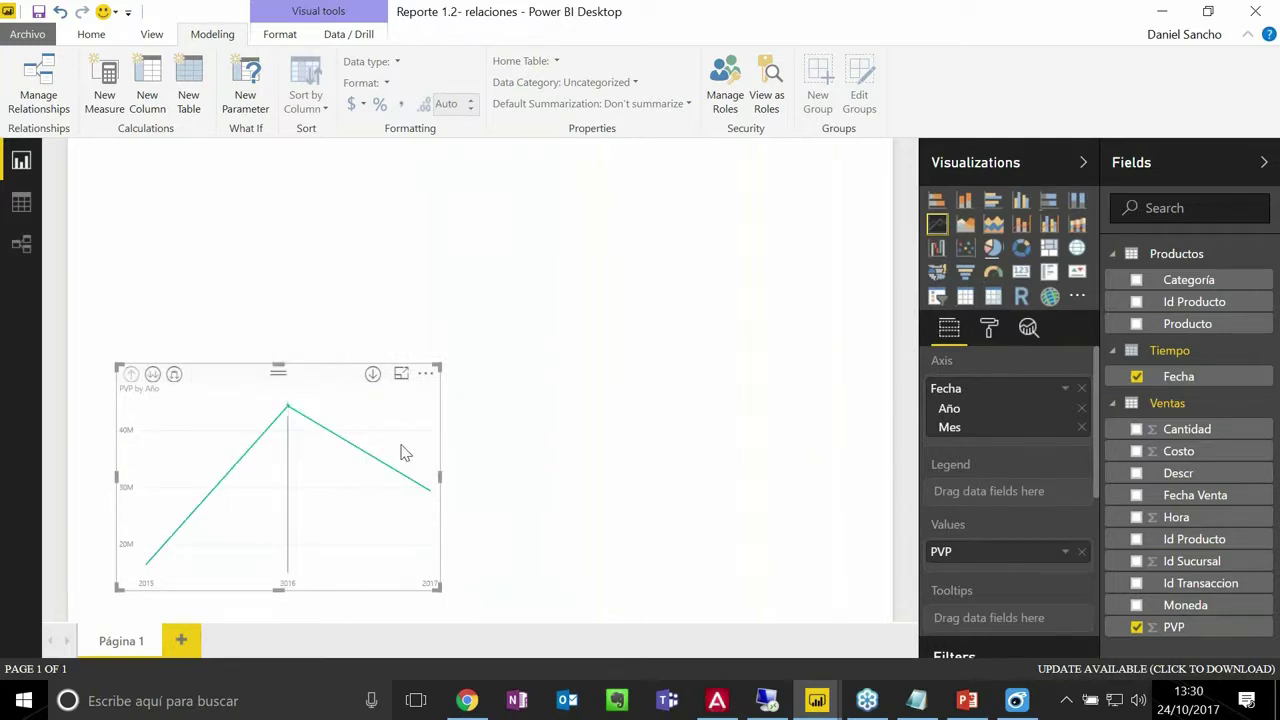
- View the line chart in focus mode, return to the report page and check the chart's additional options
click(402, 375)
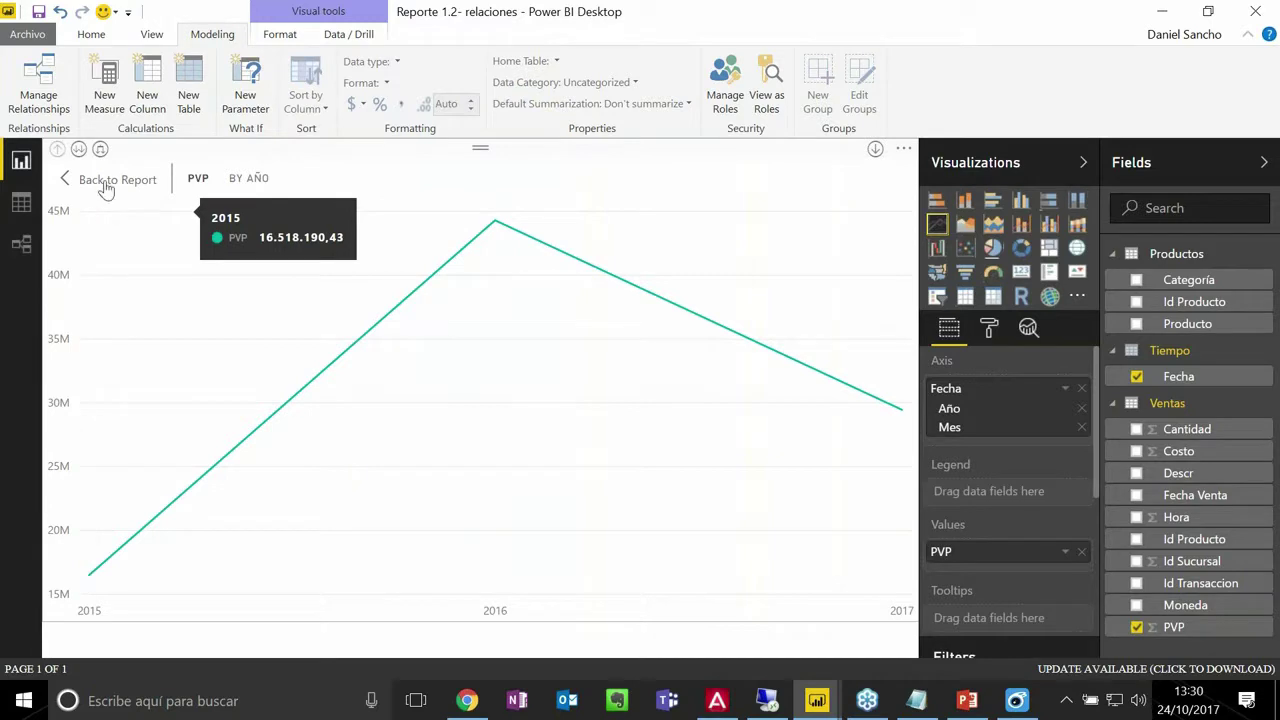
click(84, 185)
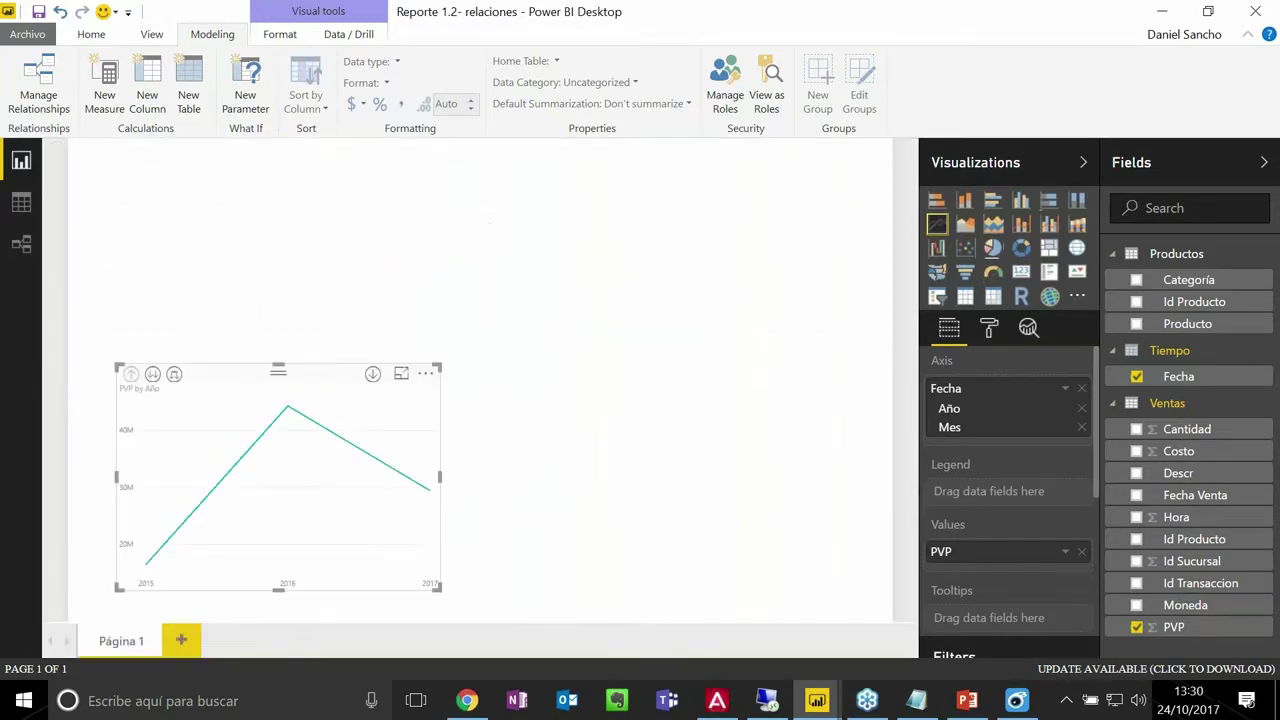
click(427, 374)
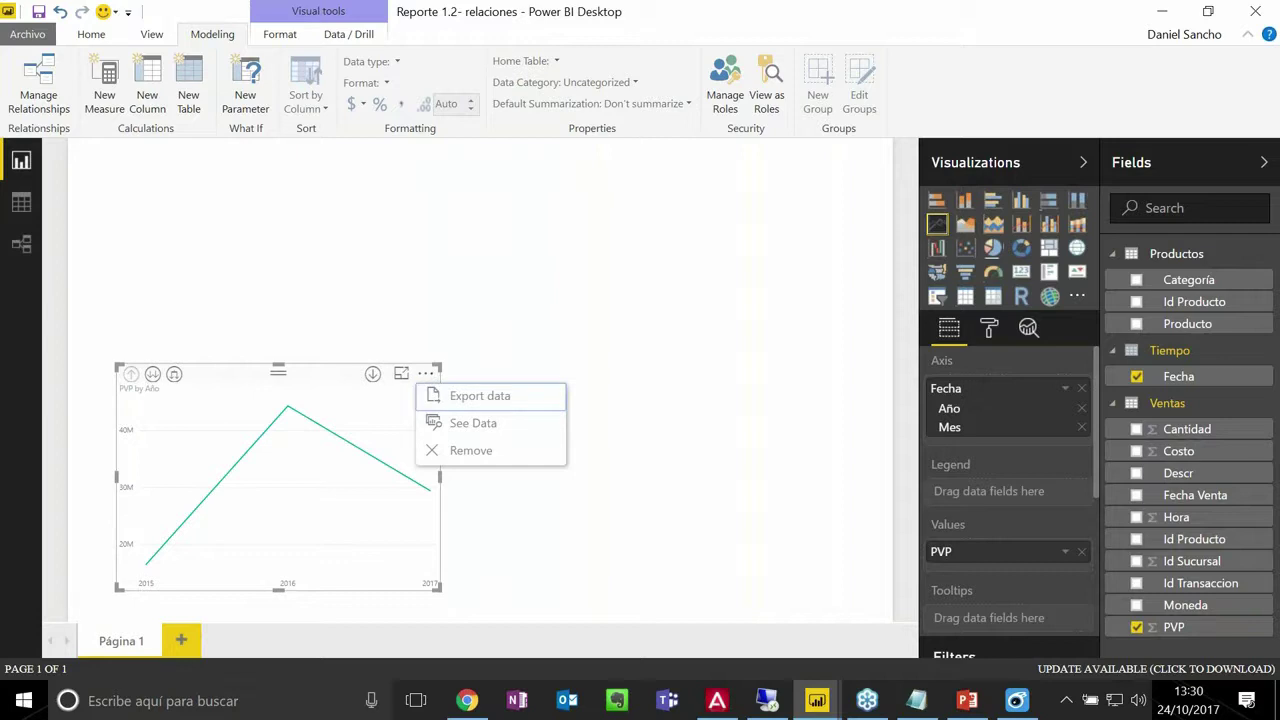
click(551, 298)
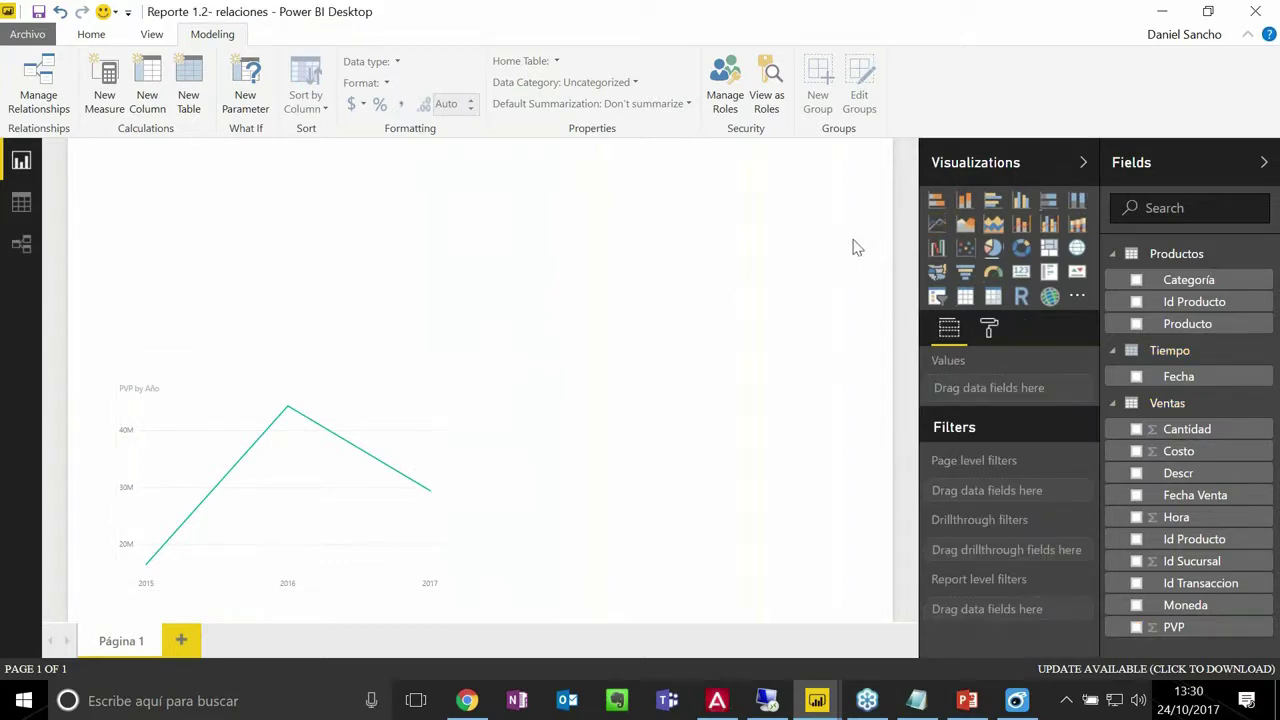
- Try converting the PVP line chart to a donut chart and undo the conversion
click(395, 452)
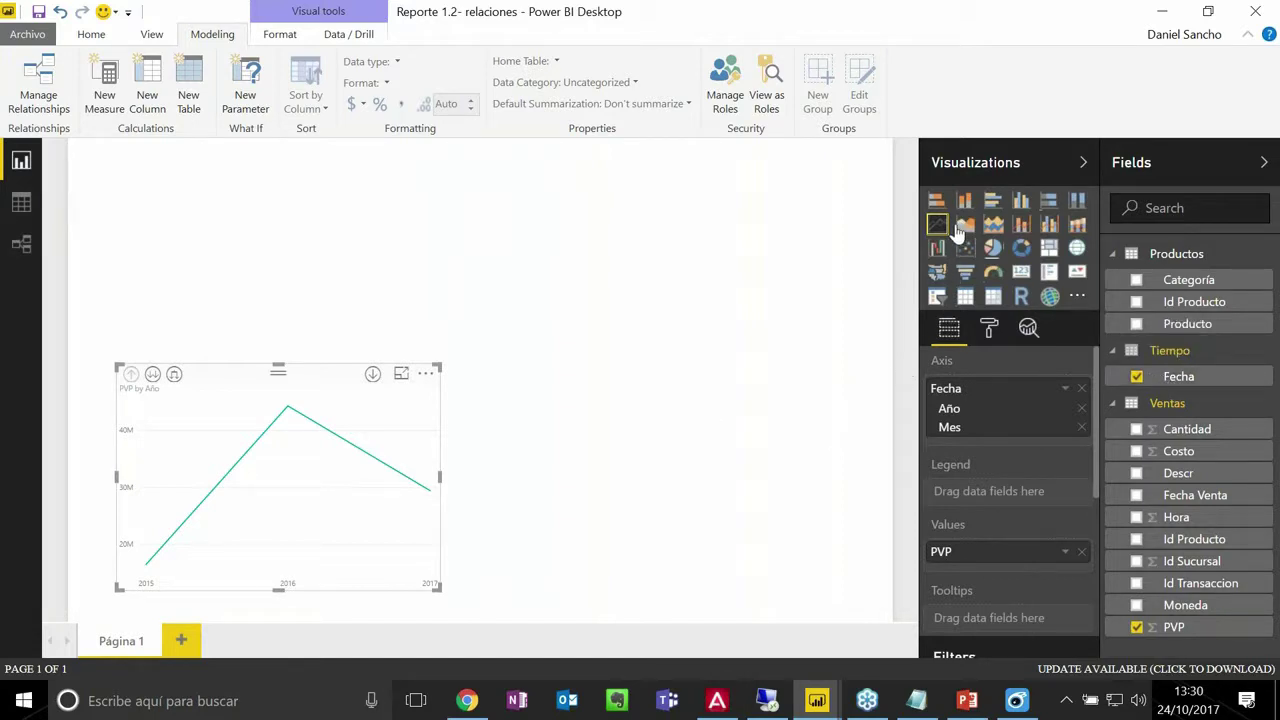
click(1020, 249)
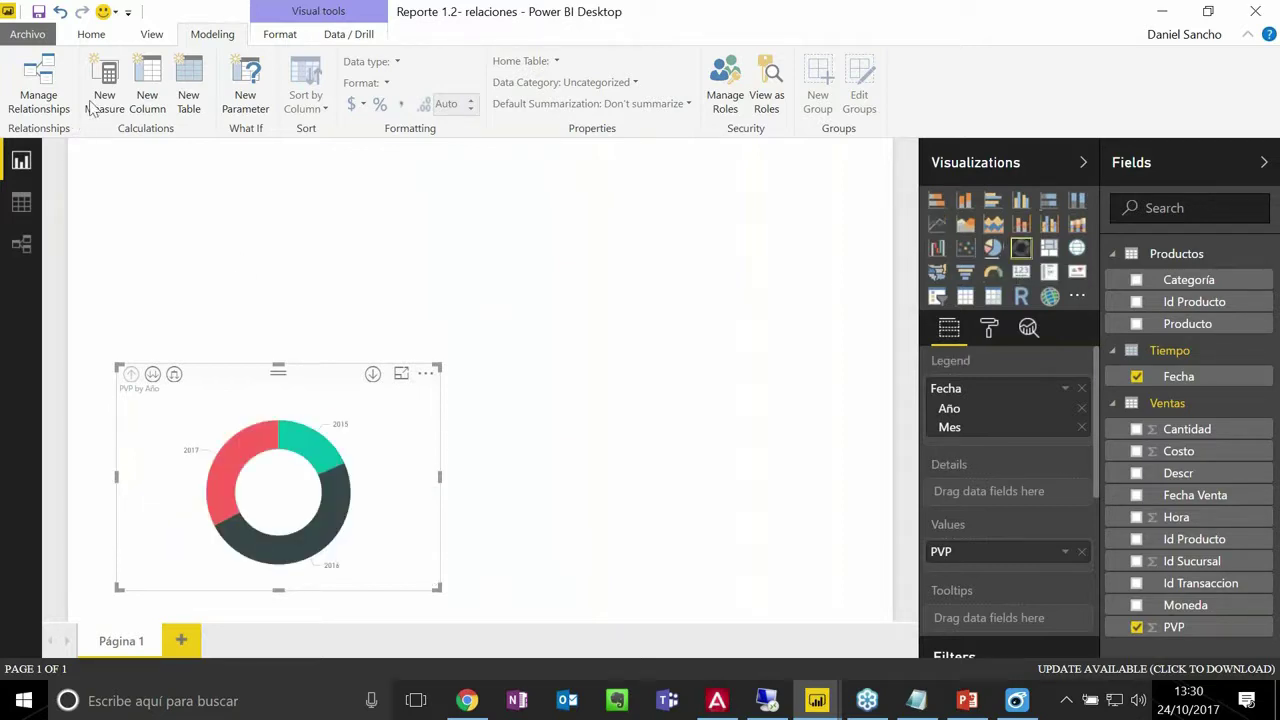
click(60, 11)
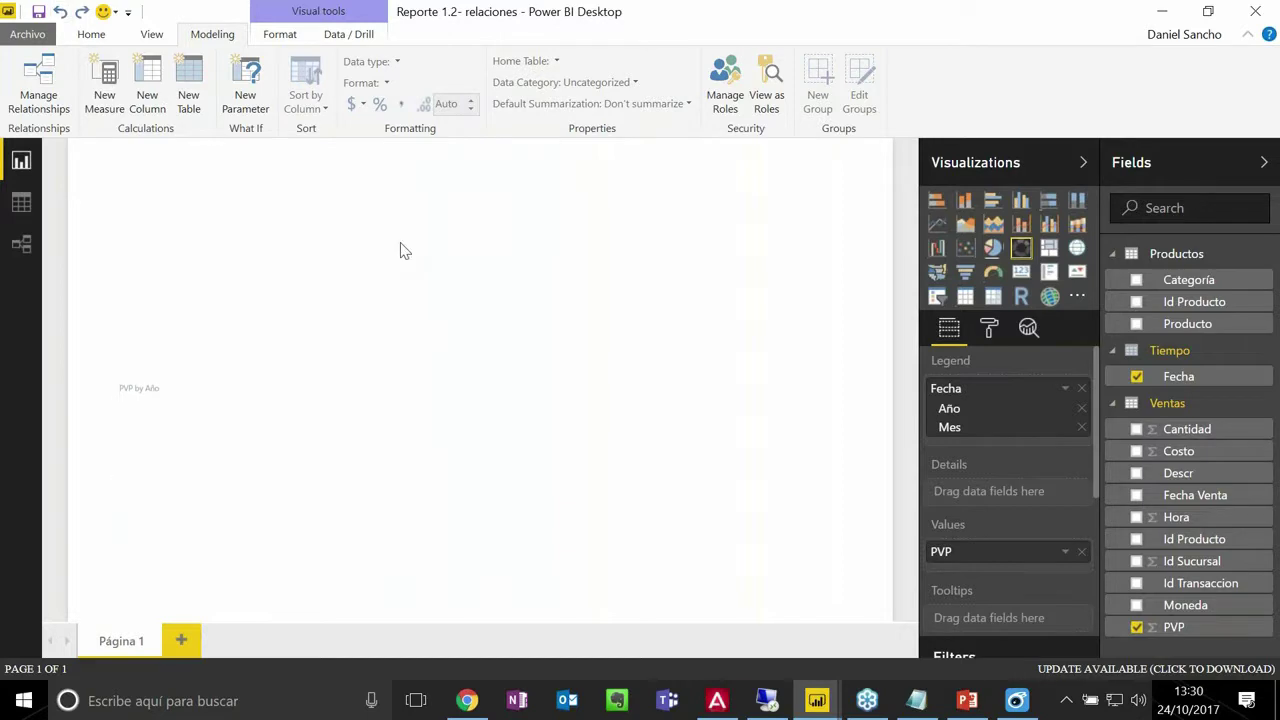
- Add a separate donut chart to the page showing PVP from Ventas by Categoría from Productos
click(503, 258)
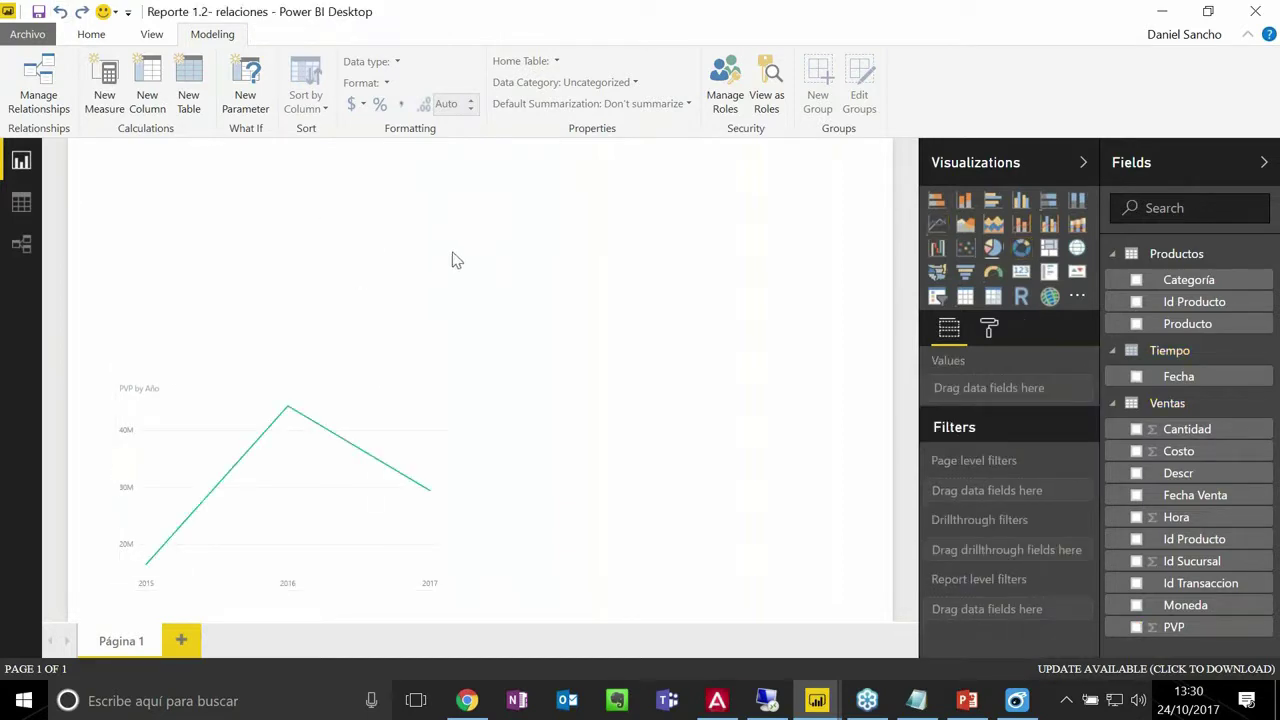
click(1008, 249)
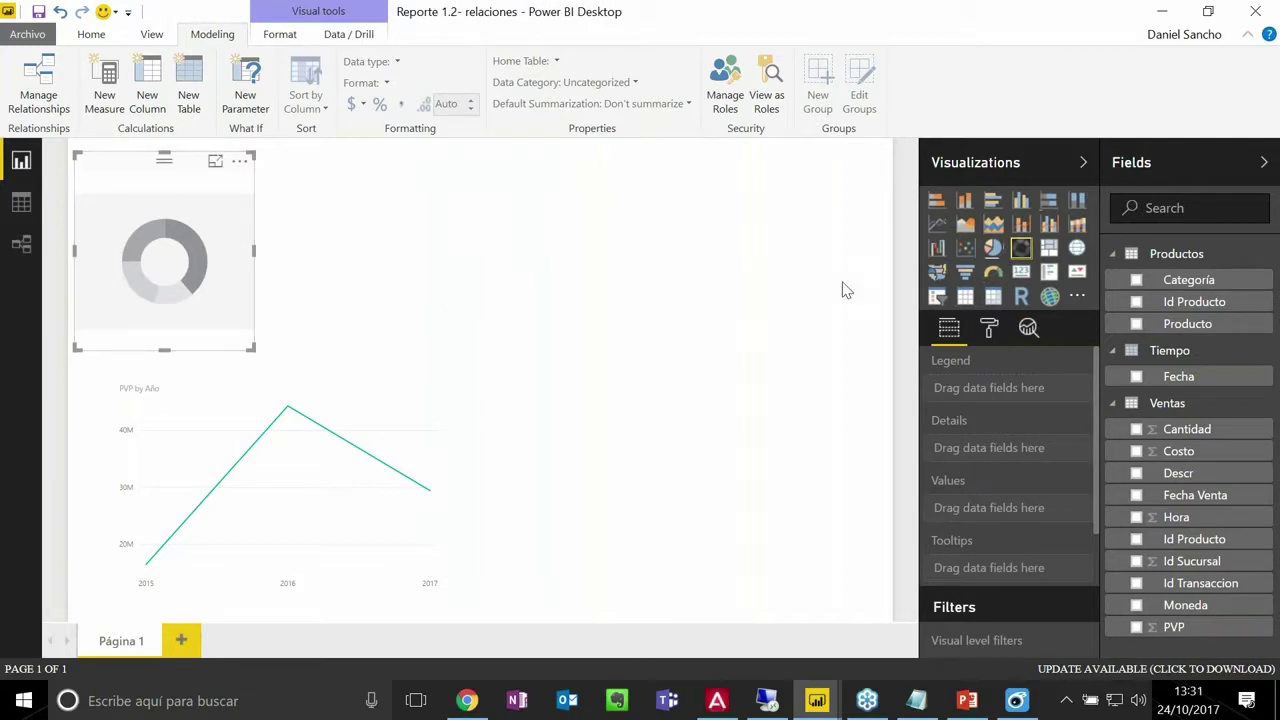
click(1137, 281)
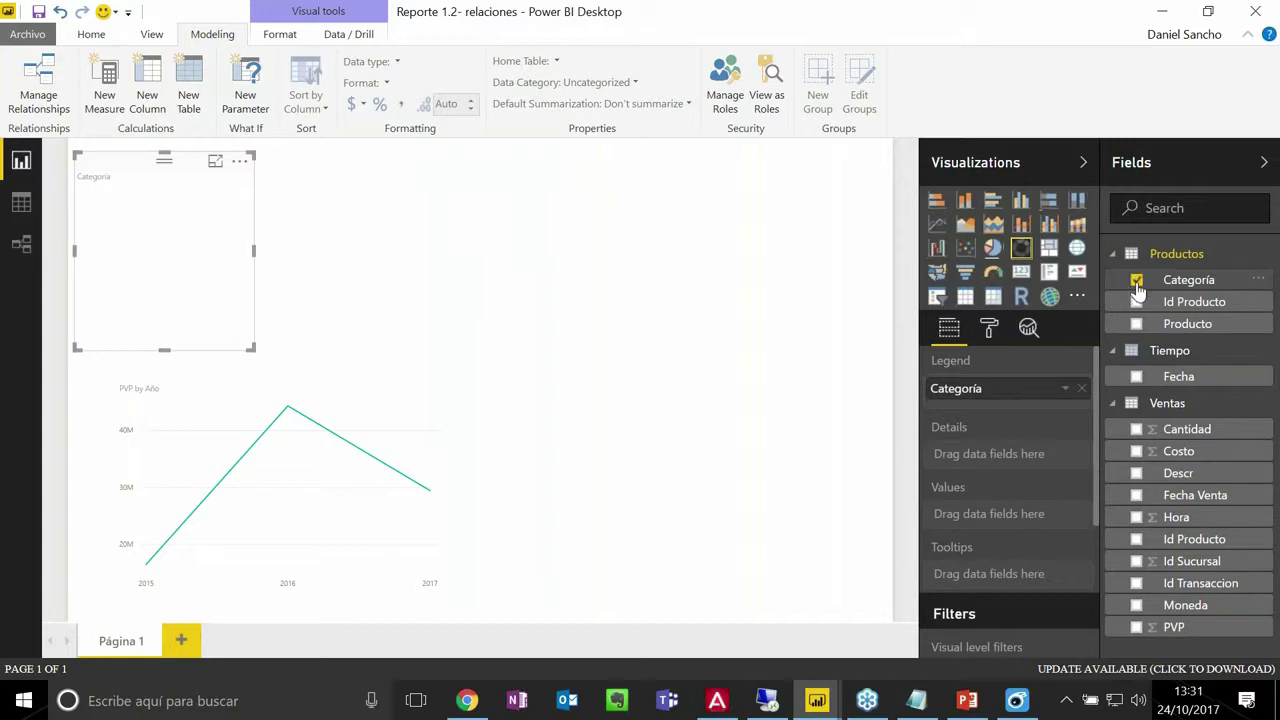
click(1136, 628)
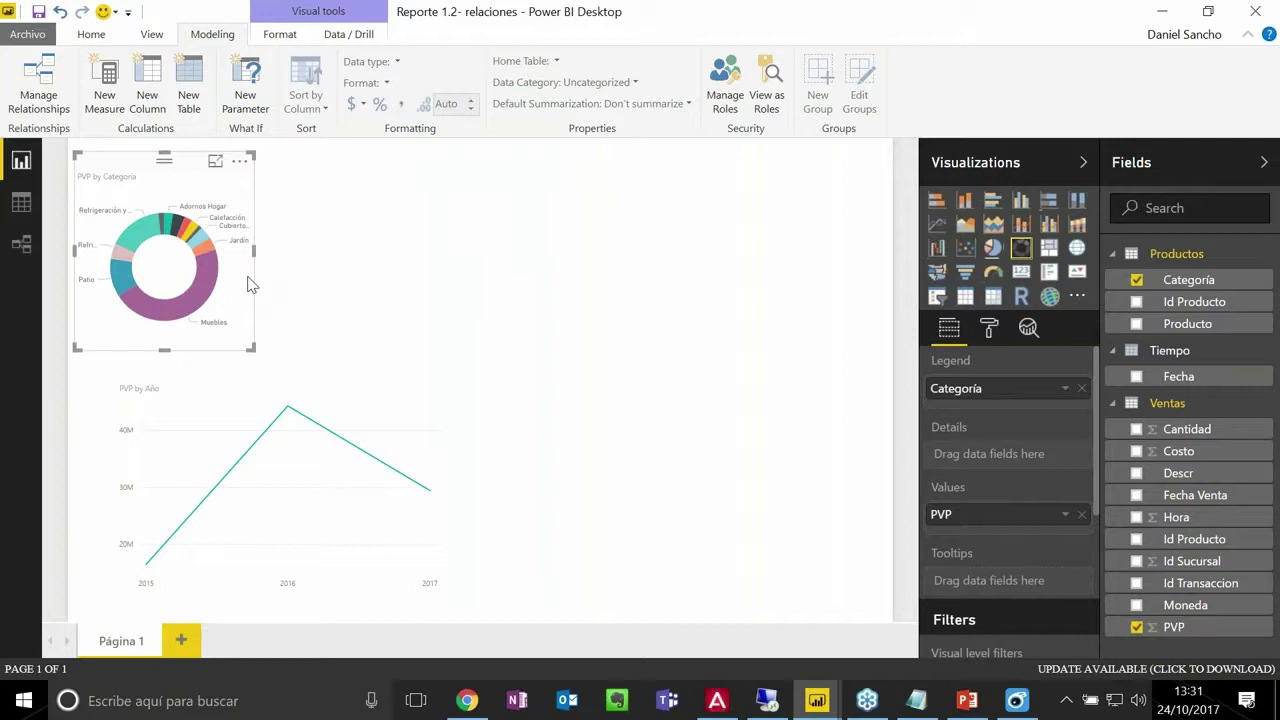
- Expand the donut chart's detail label settings and widen the chart to give its category labels more room
click(989, 331)
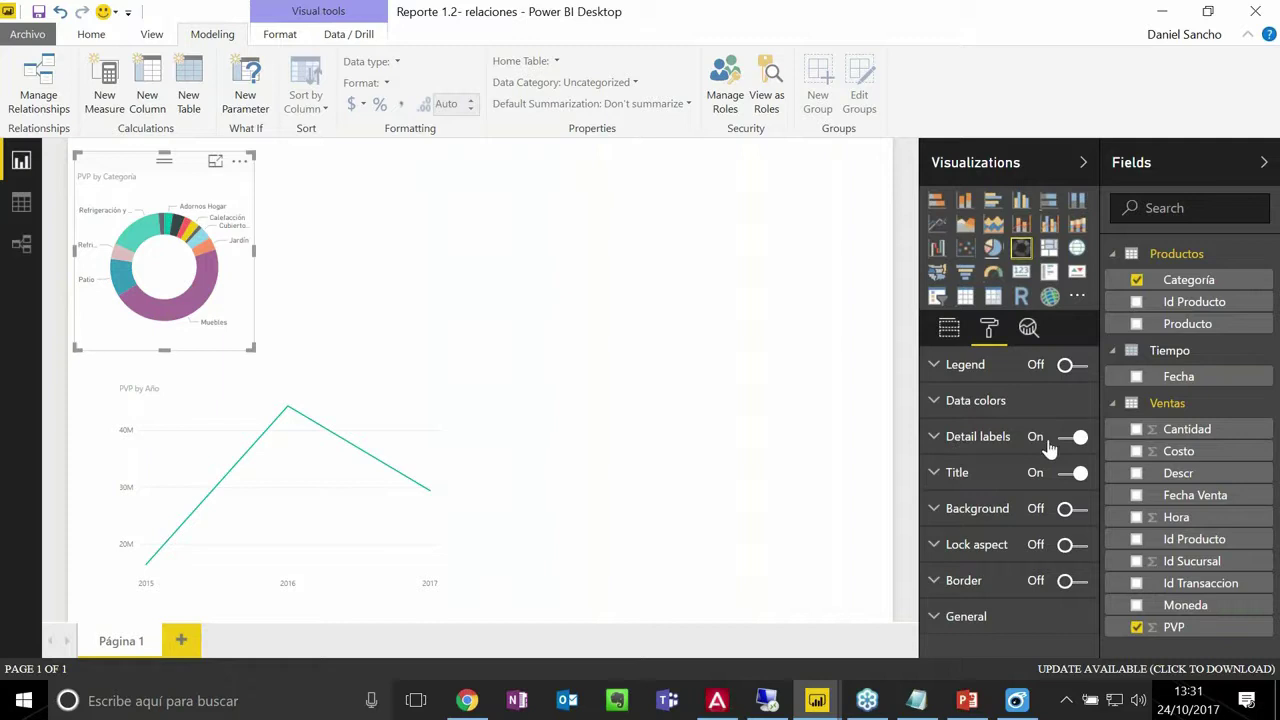
click(935, 438)
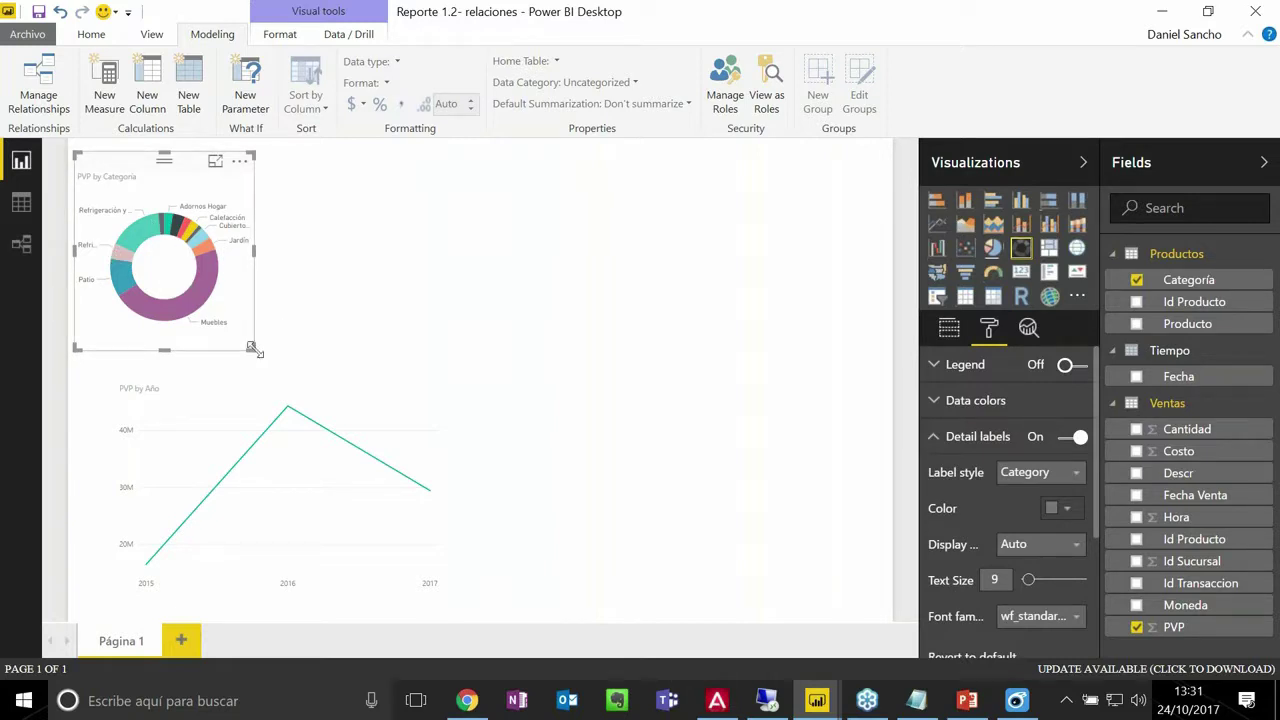
drag(253, 349, 302, 352)
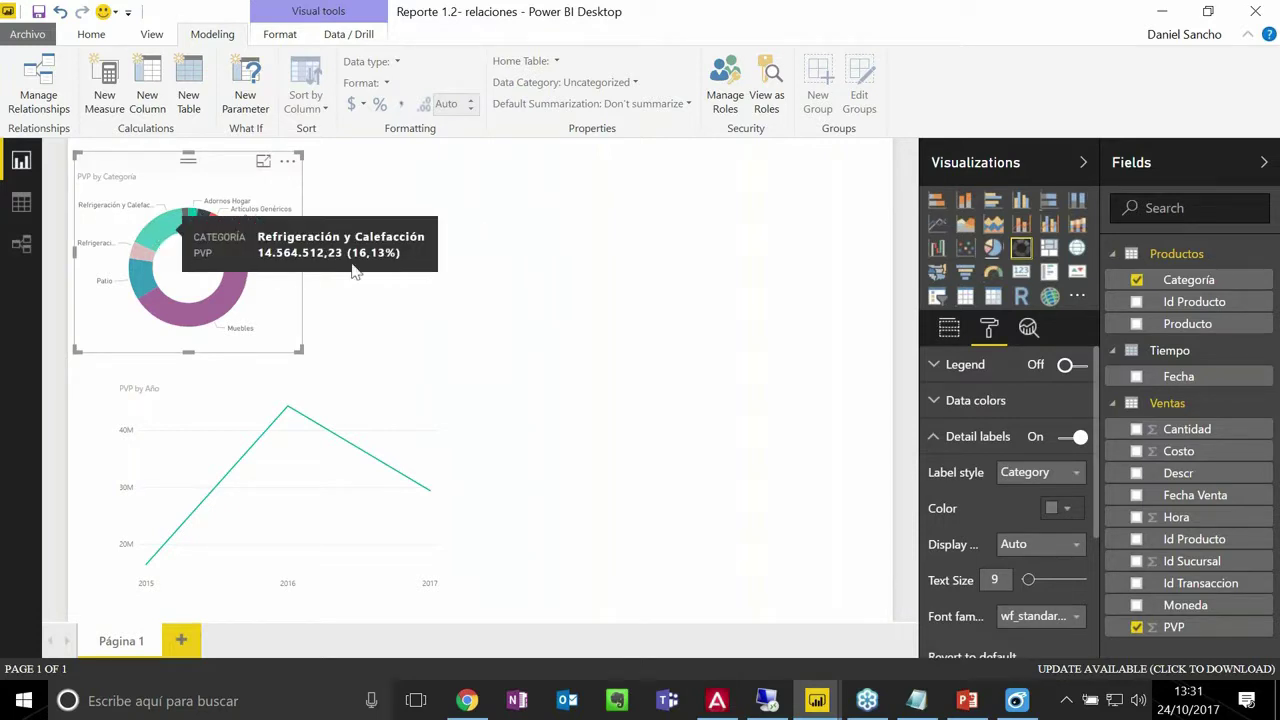
click(604, 293)
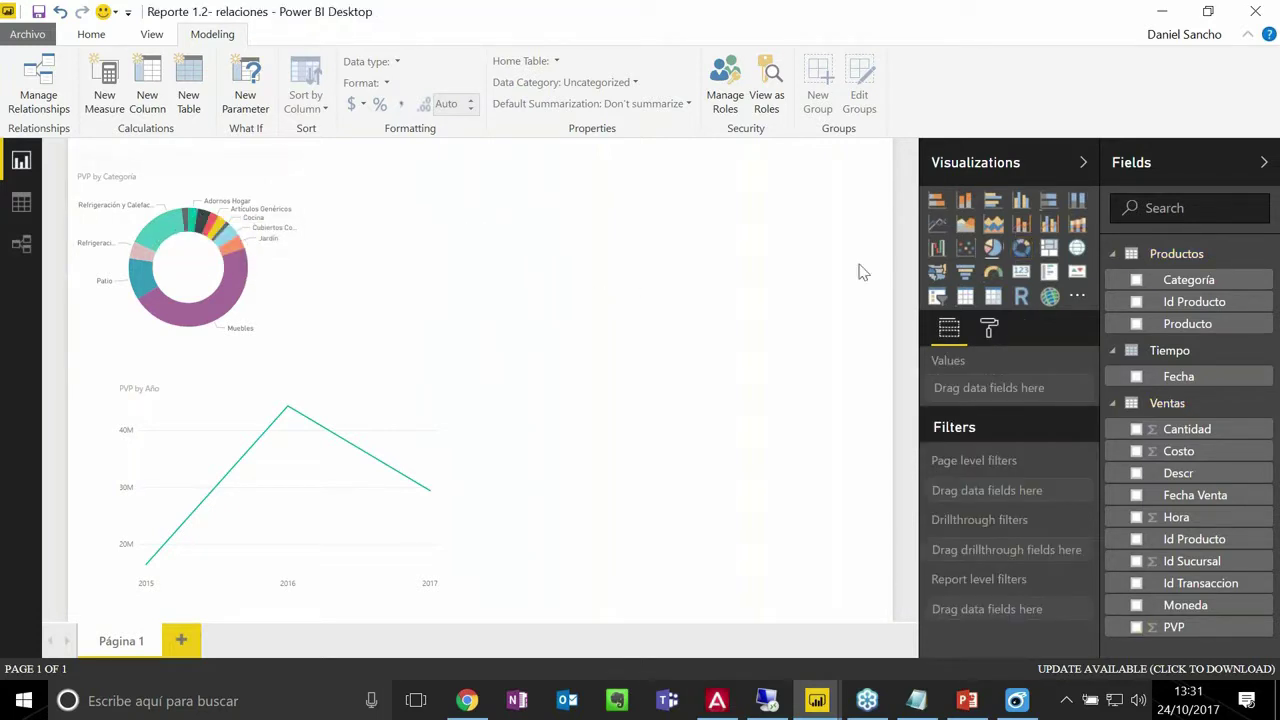
- Add a slicer to the report page using Fecha from the Tiempo table
click(938, 298)
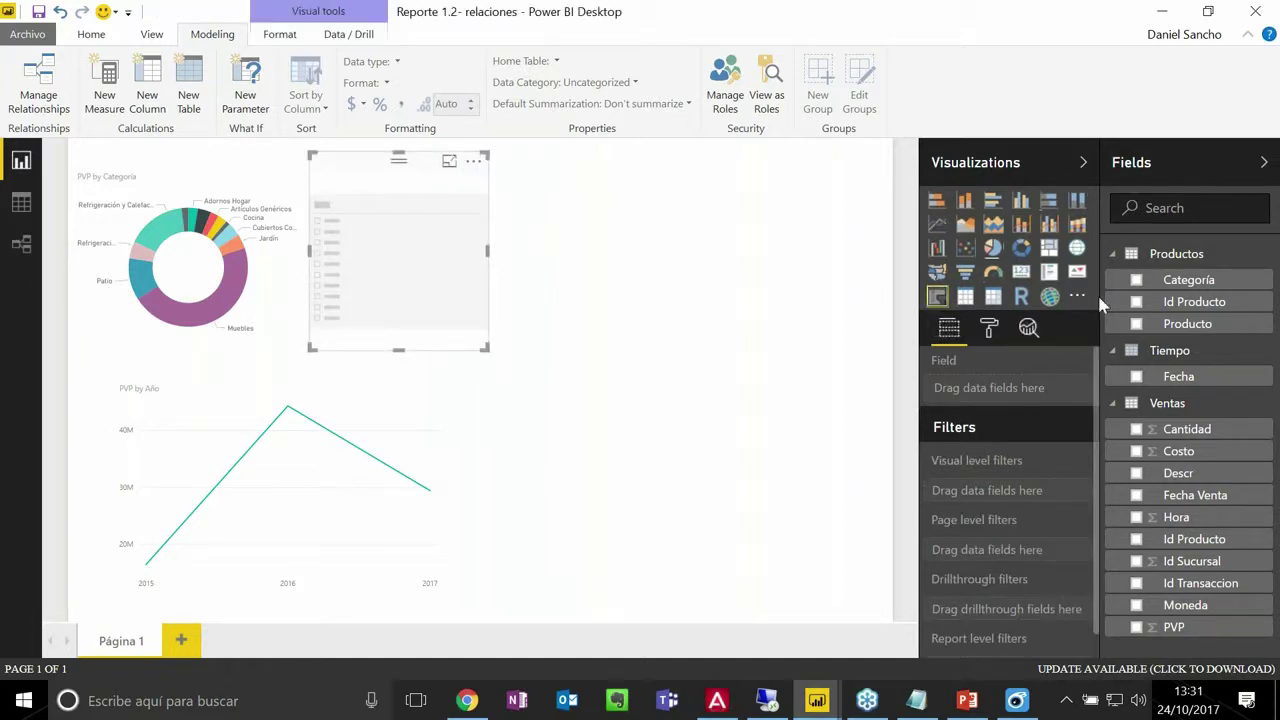
click(1137, 377)
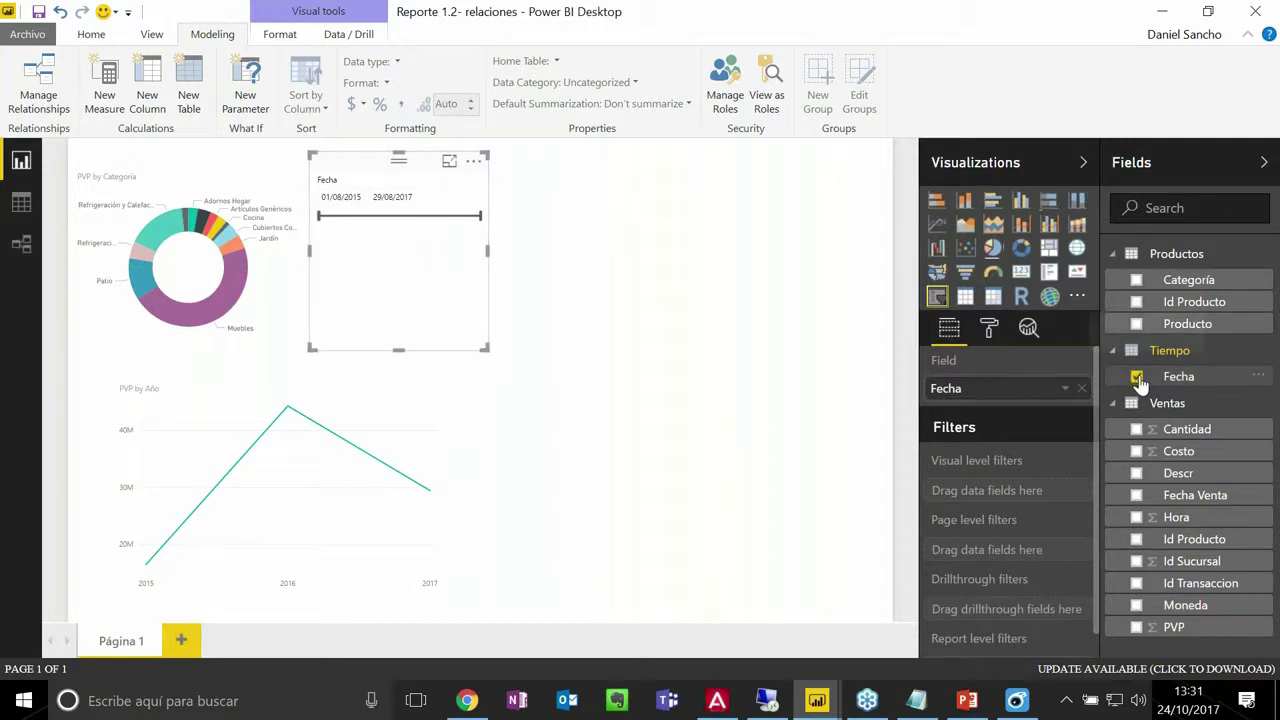
- Test the Fecha slicer by shortening its range to end on 30/03/2016, and restore the full range to 29/08/2017
drag(480, 222, 369, 223)
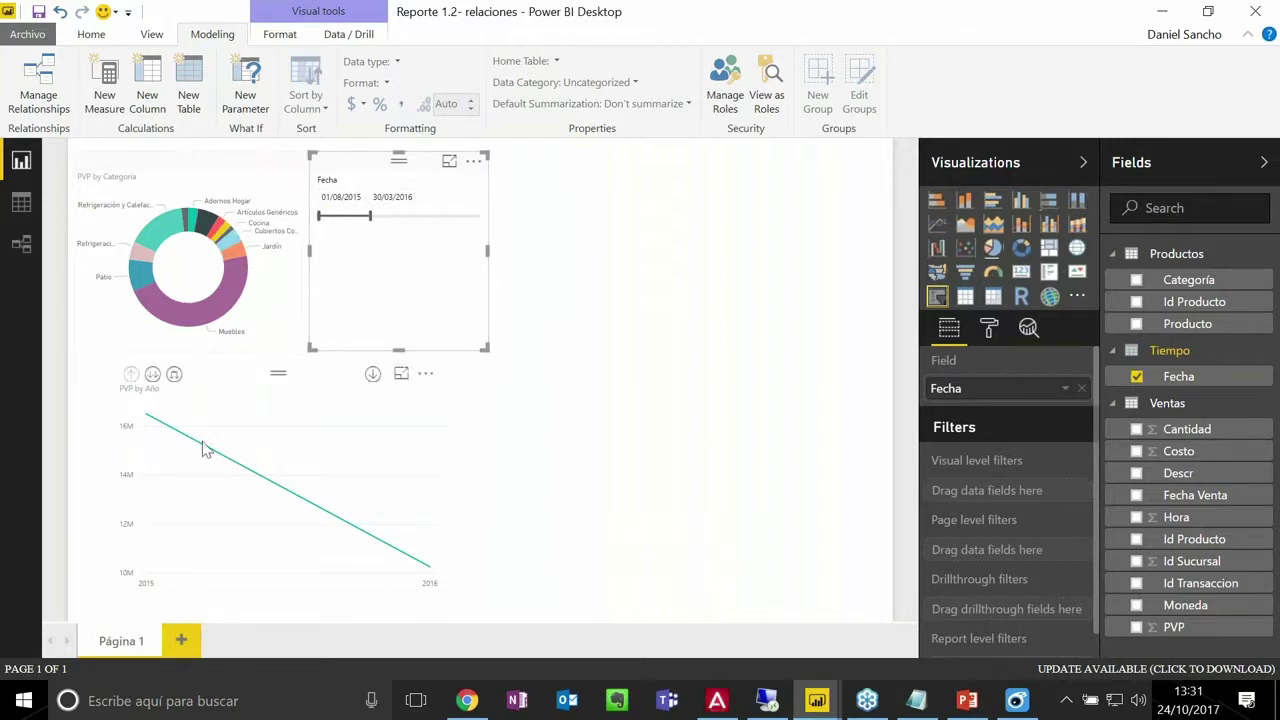
drag(371, 219, 509, 220)
click(617, 234)
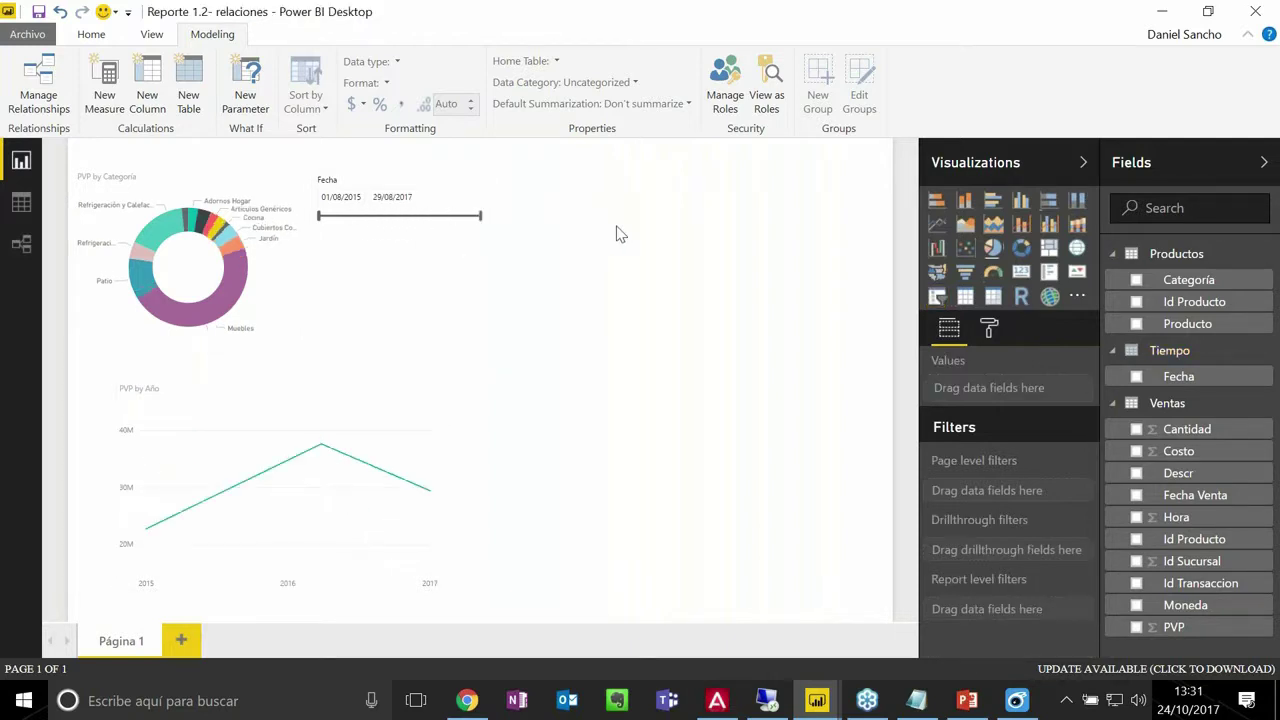
mouse_move(204, 226)
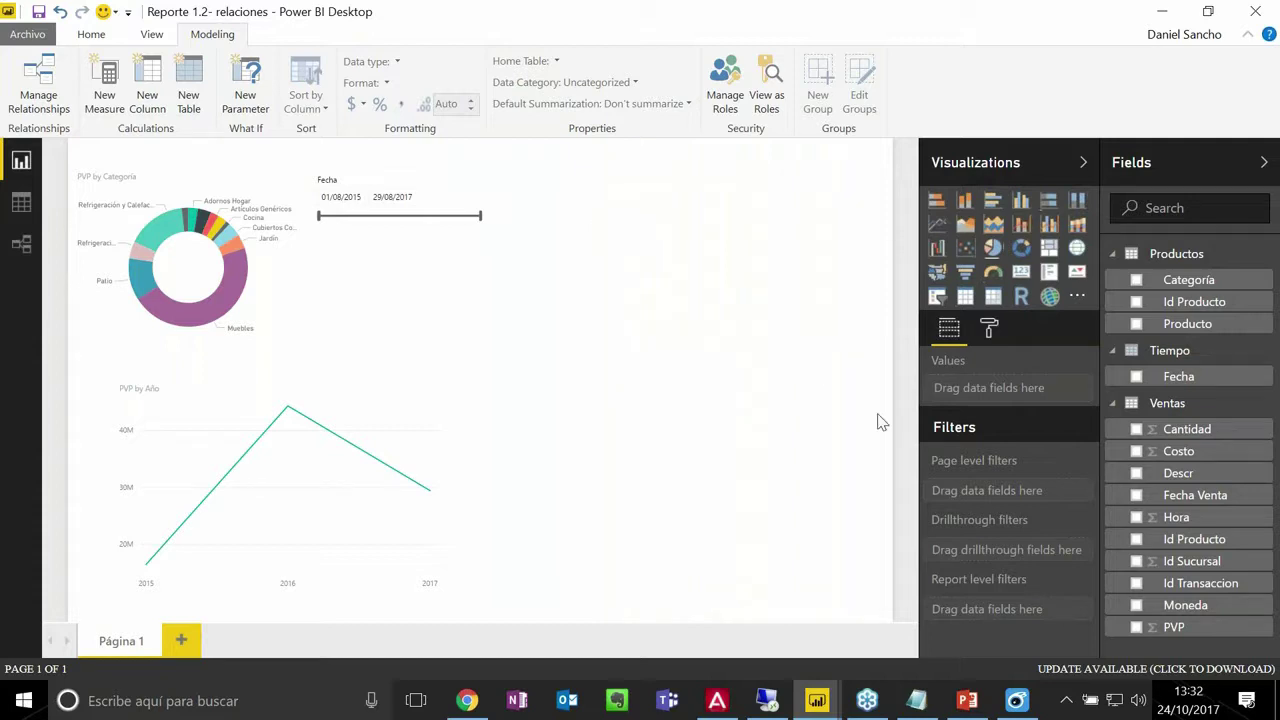
- Switch to the Reporte 1.3- primer panel report and examine the Muebles products in the Ganancia by Categoría and Producto treemap
mouse_move(818, 703)
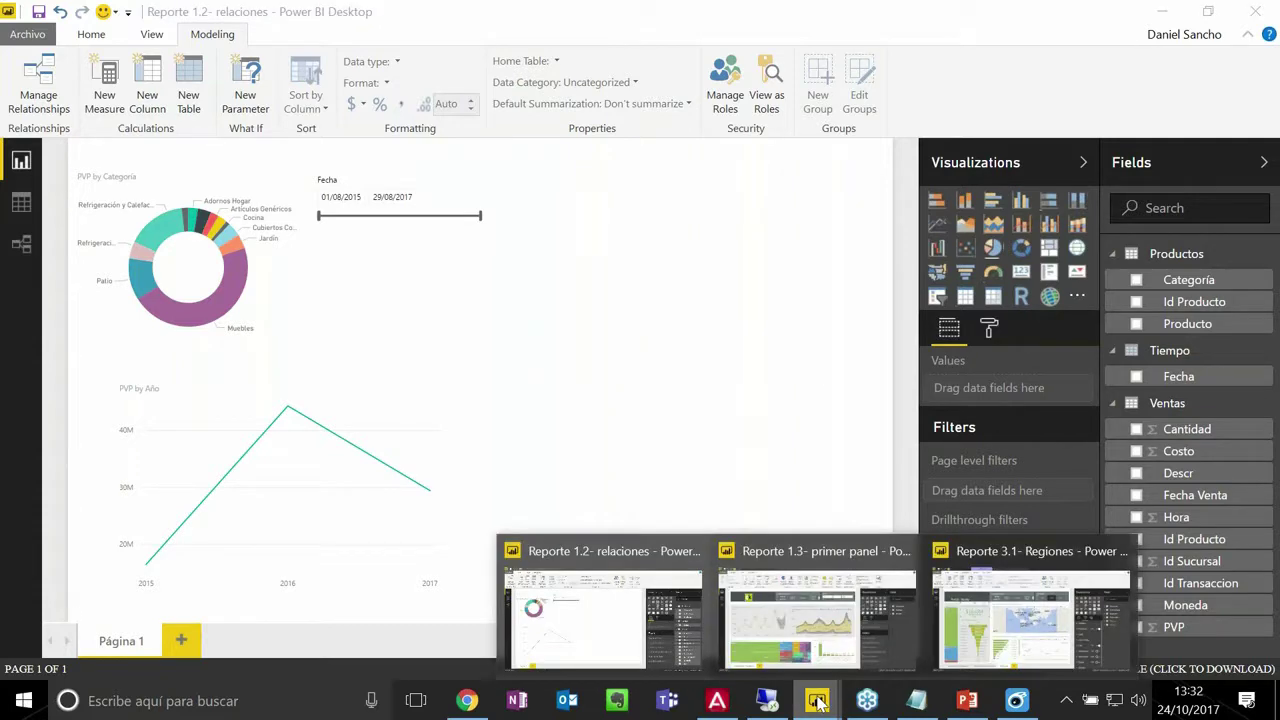
click(786, 618)
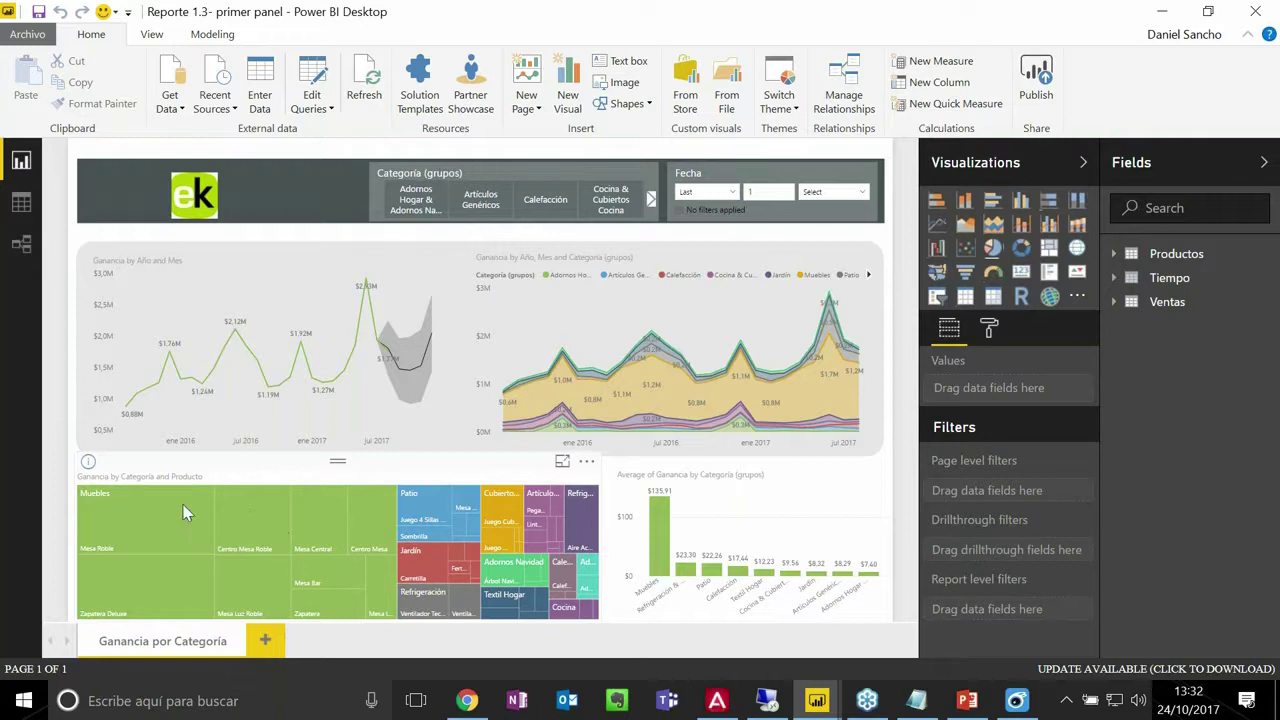
mouse_move(308, 513)
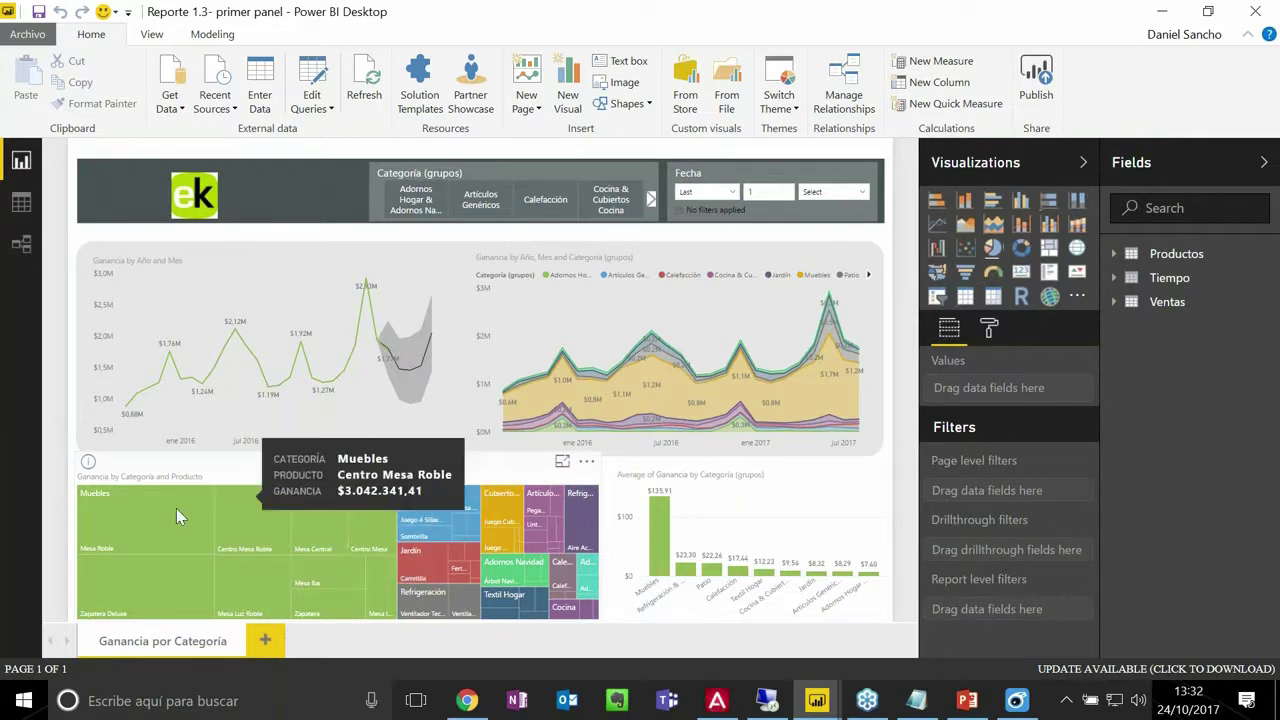
mouse_move(140, 528)
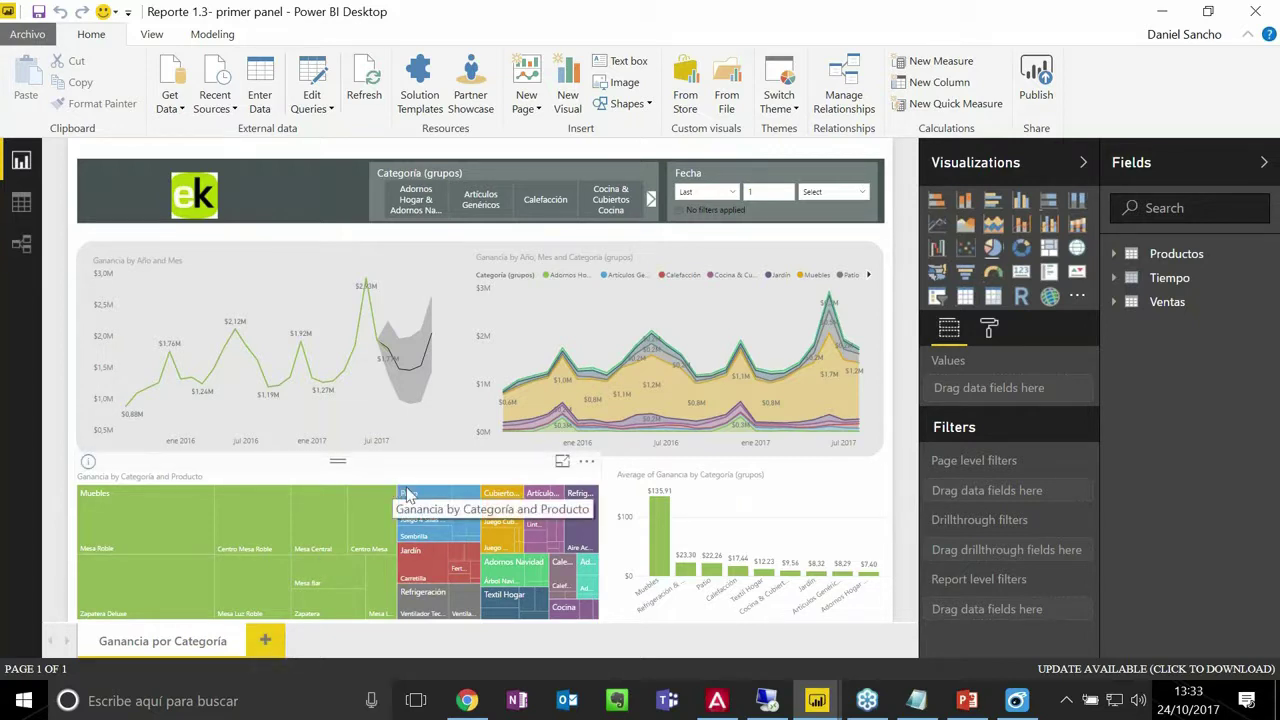
- Switch to the Reporte 3.1- Regiones report and inspect the Sucursales and Ventas fields used by the Ganancia by País map
mouse_move(813, 711)
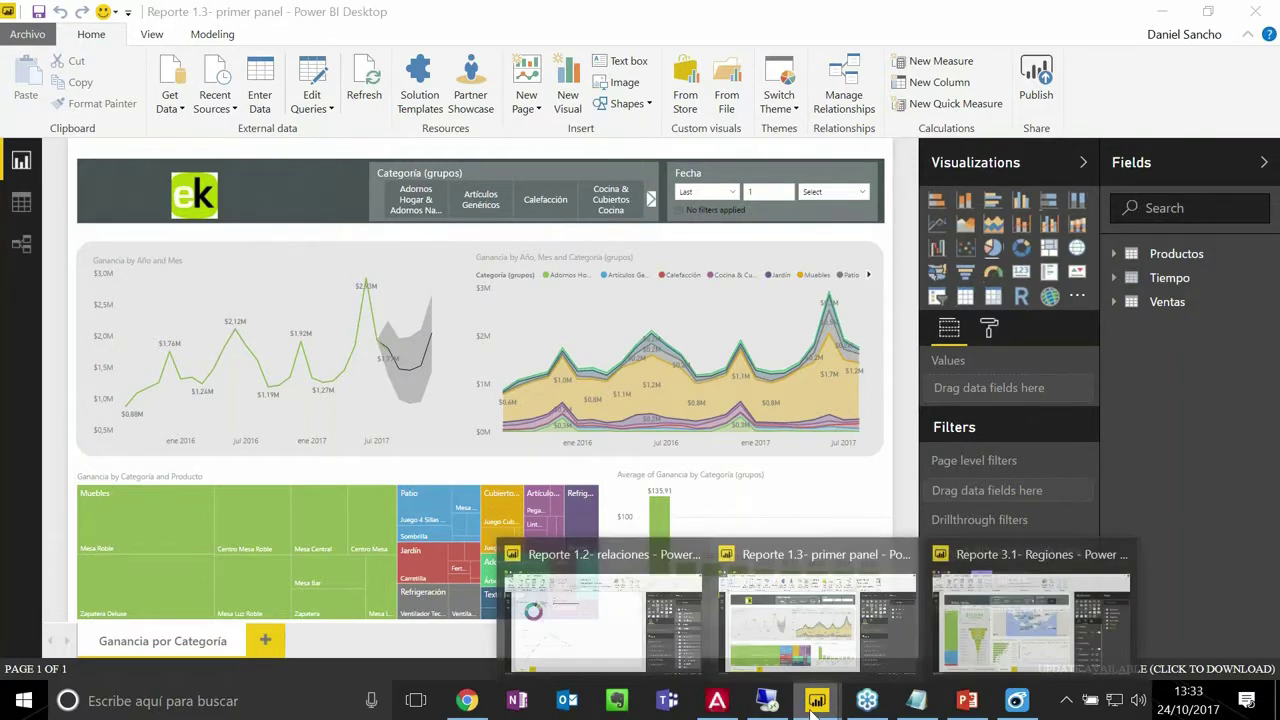
click(1030, 615)
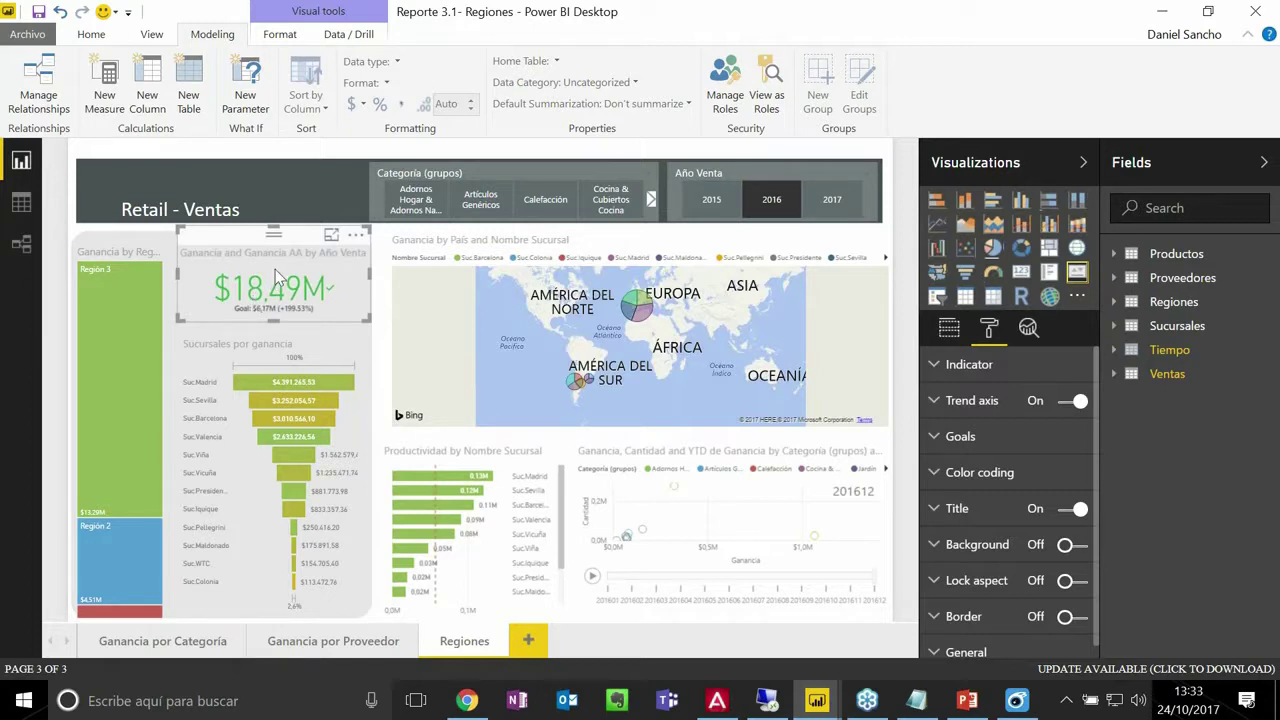
click(585, 245)
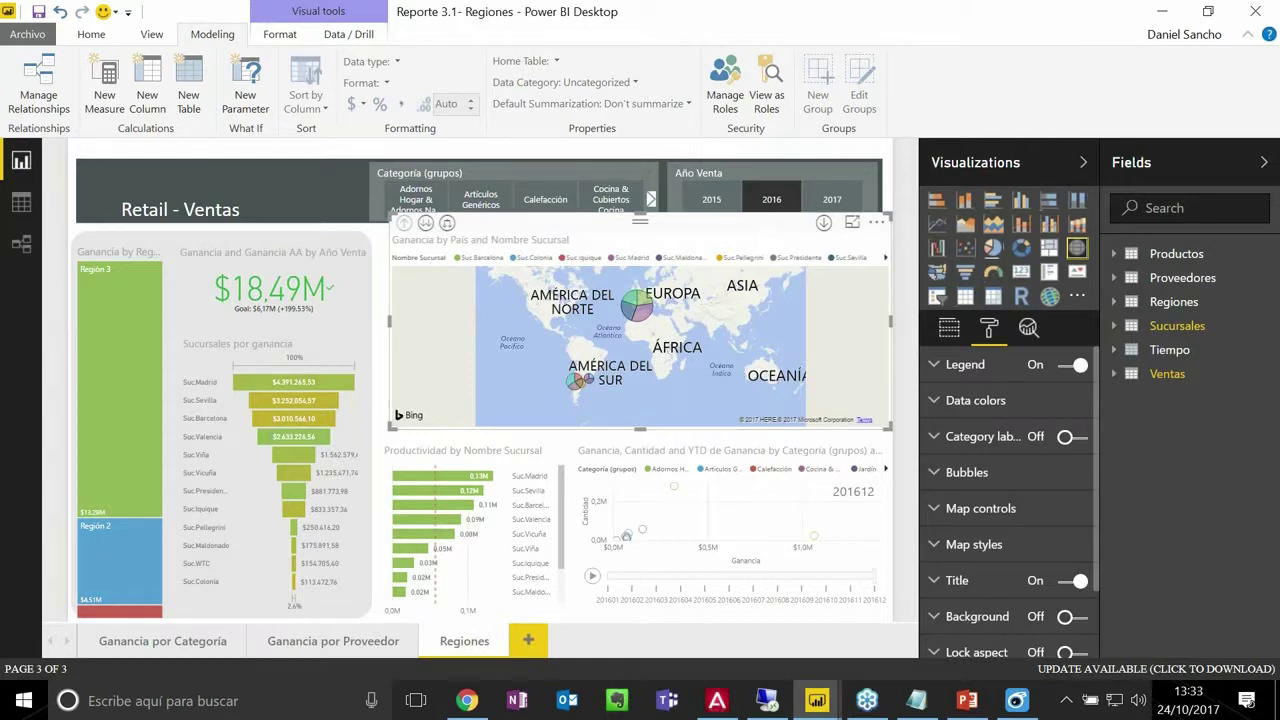
click(1114, 326)
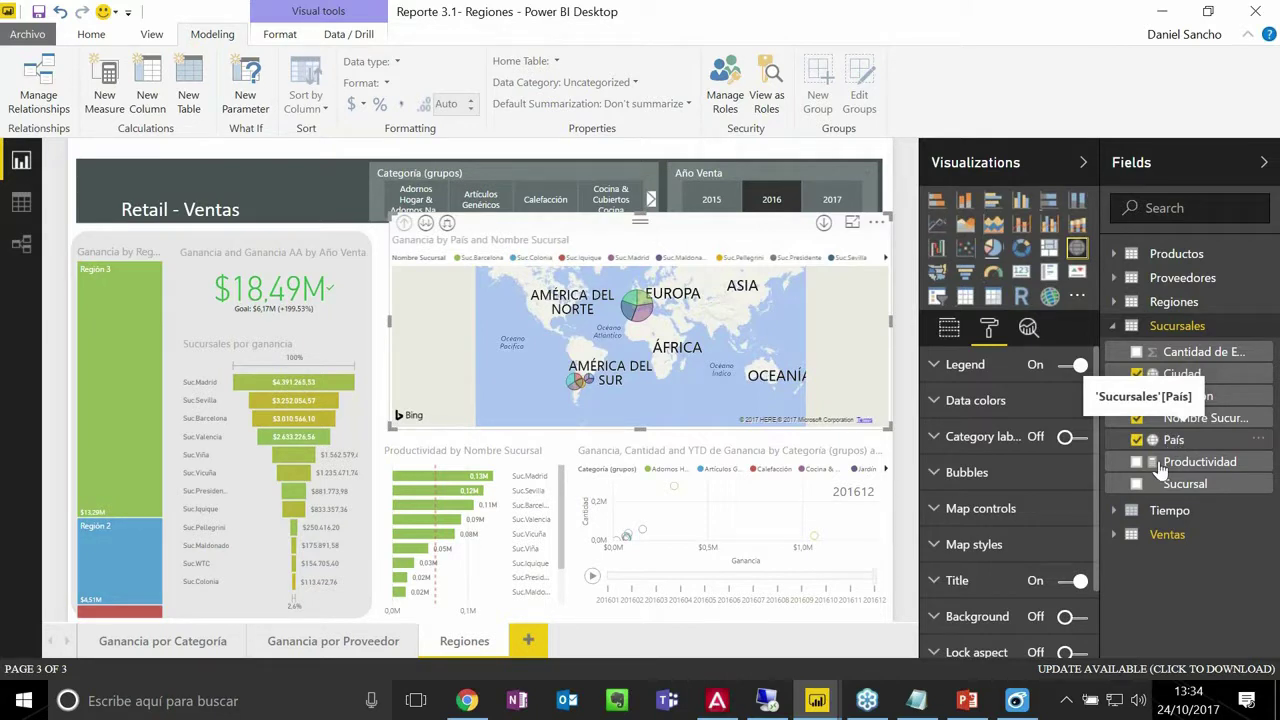
click(1114, 534)
scroll(1205, 568, down, 4)
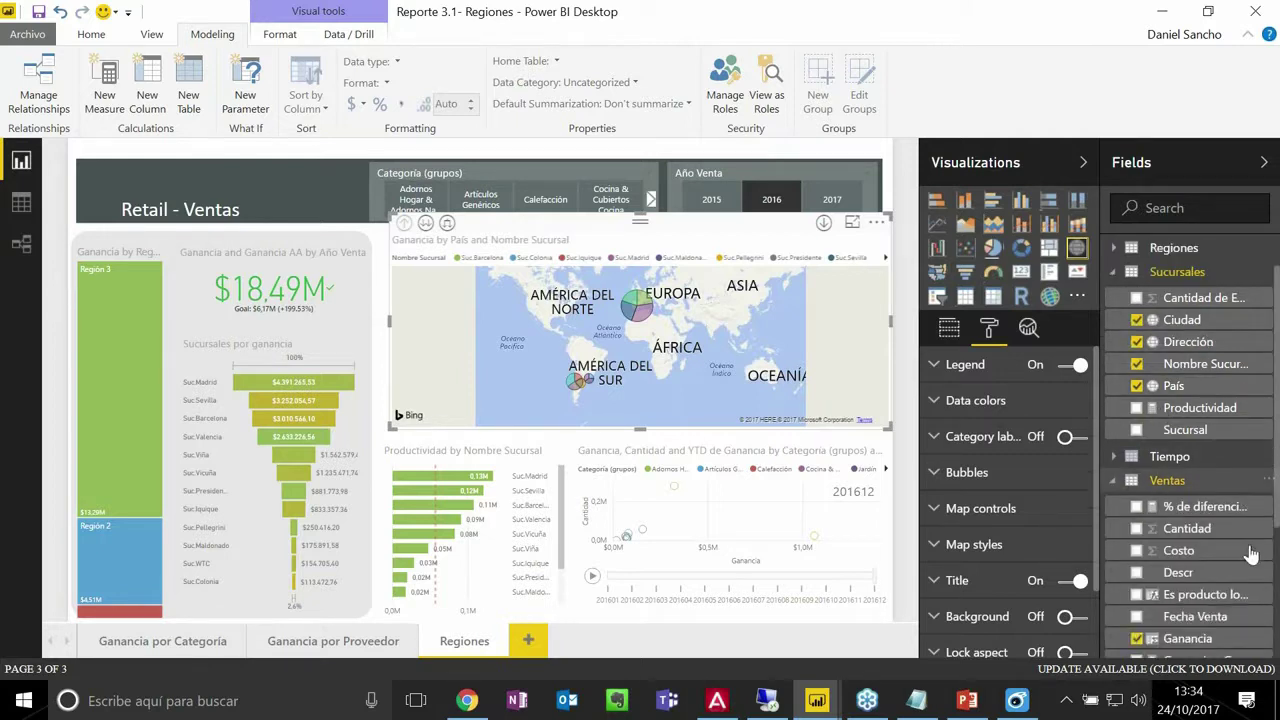
click(1195, 494)
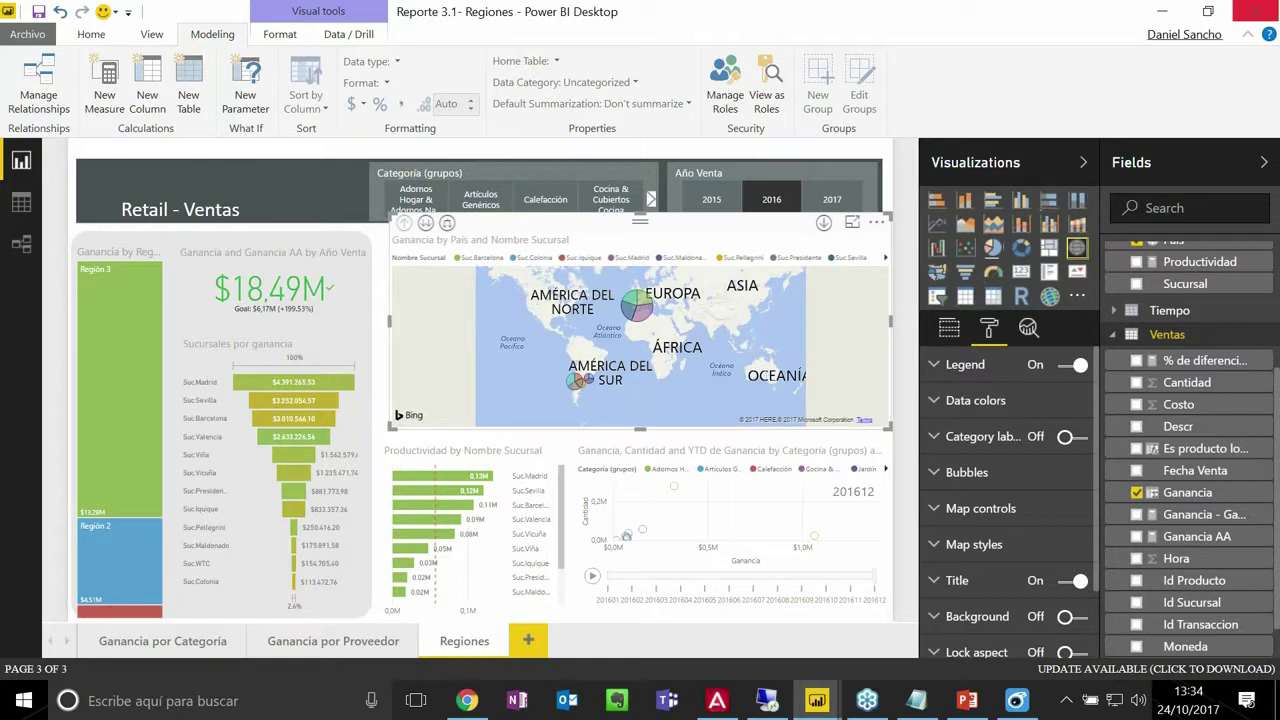
- Locate the report's Publish command, switch to the Power BI service in Chrome, and briefly open and close a blank browser tab
click(93, 35)
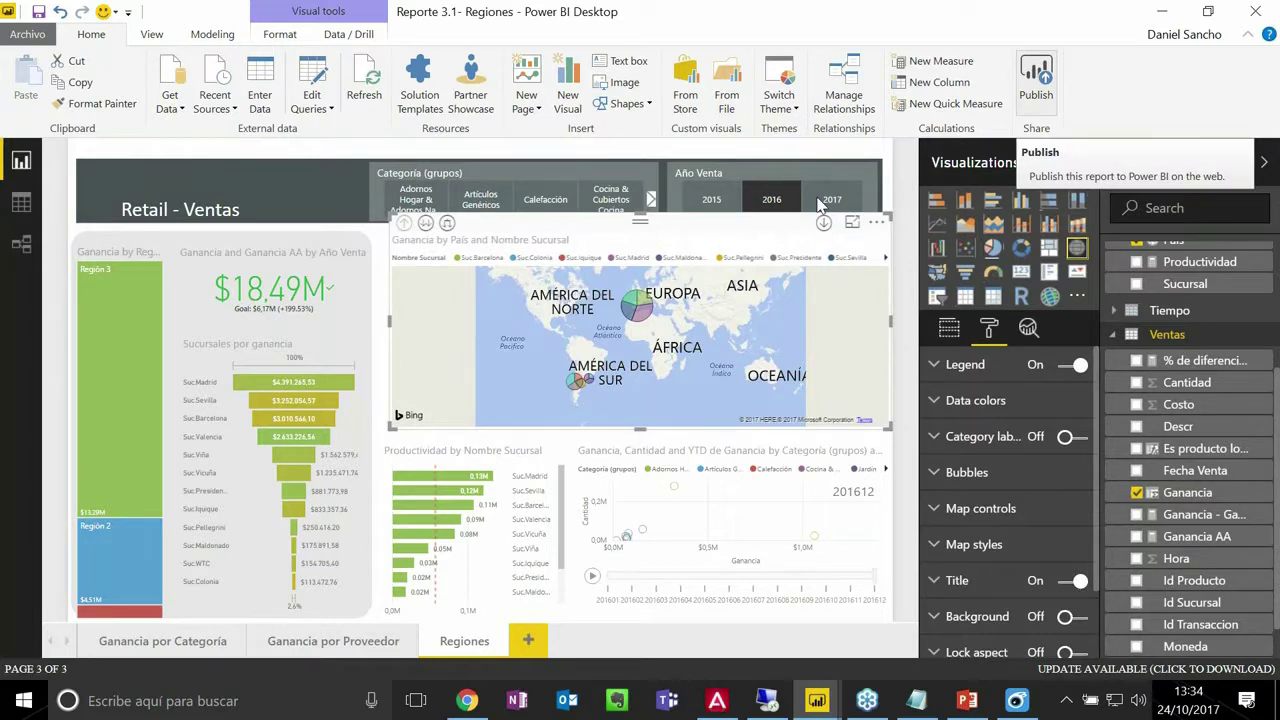
mouse_move(472, 706)
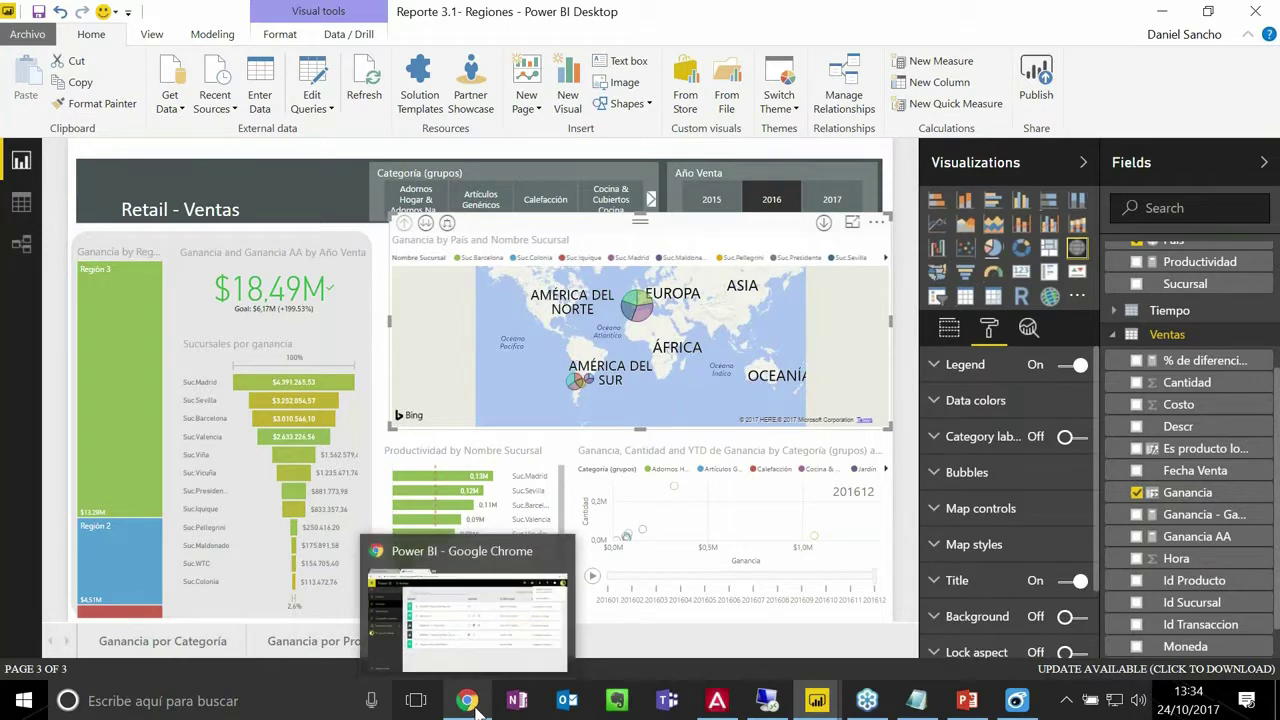
click(481, 706)
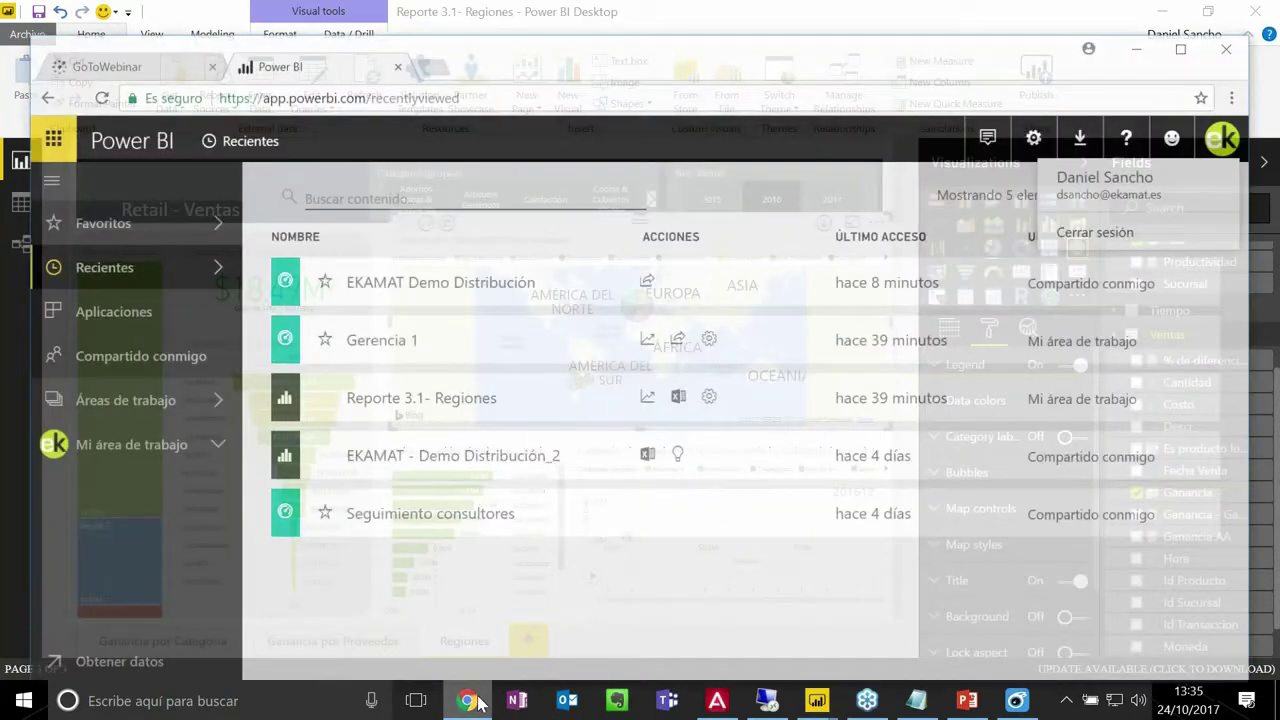
key(ctrl+t)
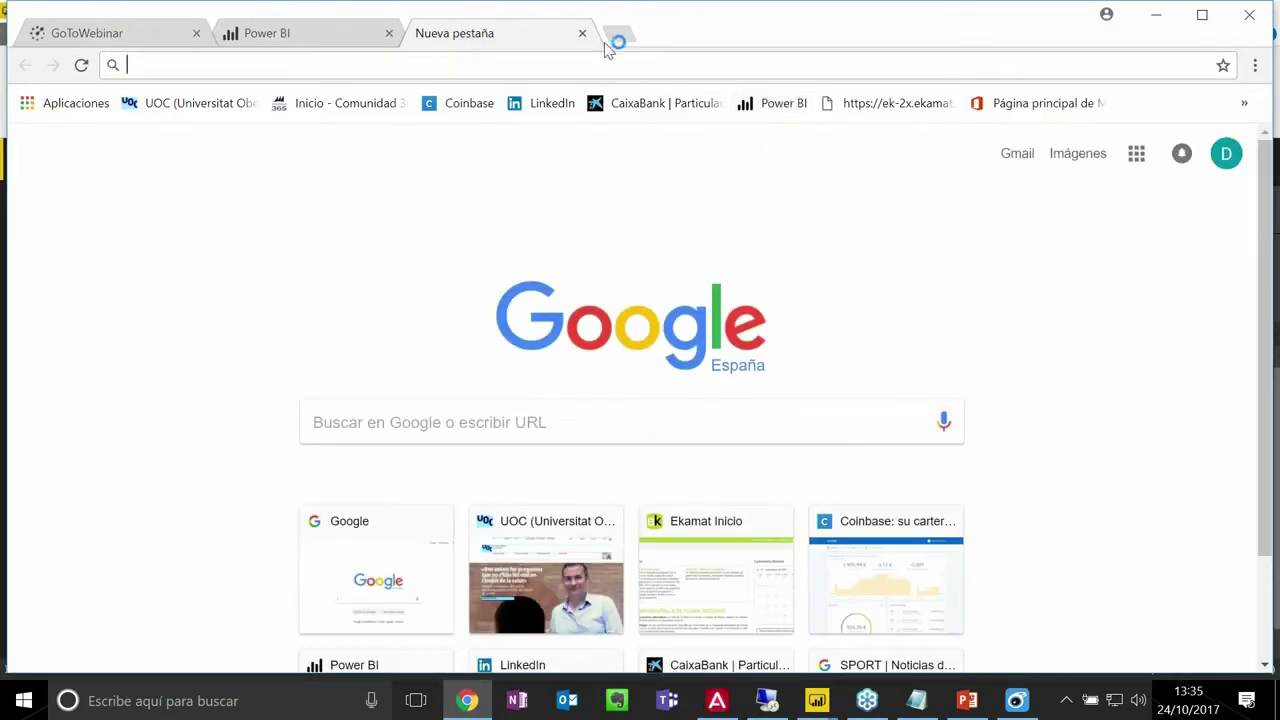
click(583, 34)
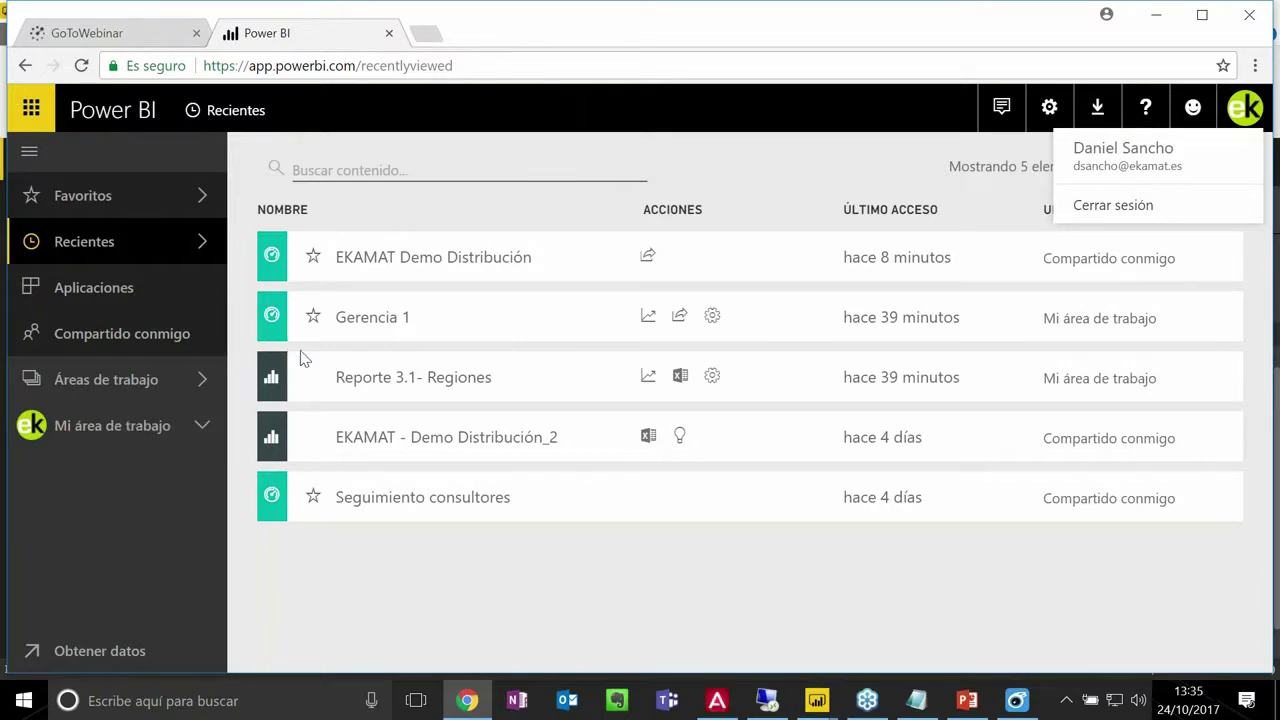
- Open Mi área de trabajo, view the list of available workspaces, and return to the personal workspace's dashboards
click(196, 426)
click(177, 428)
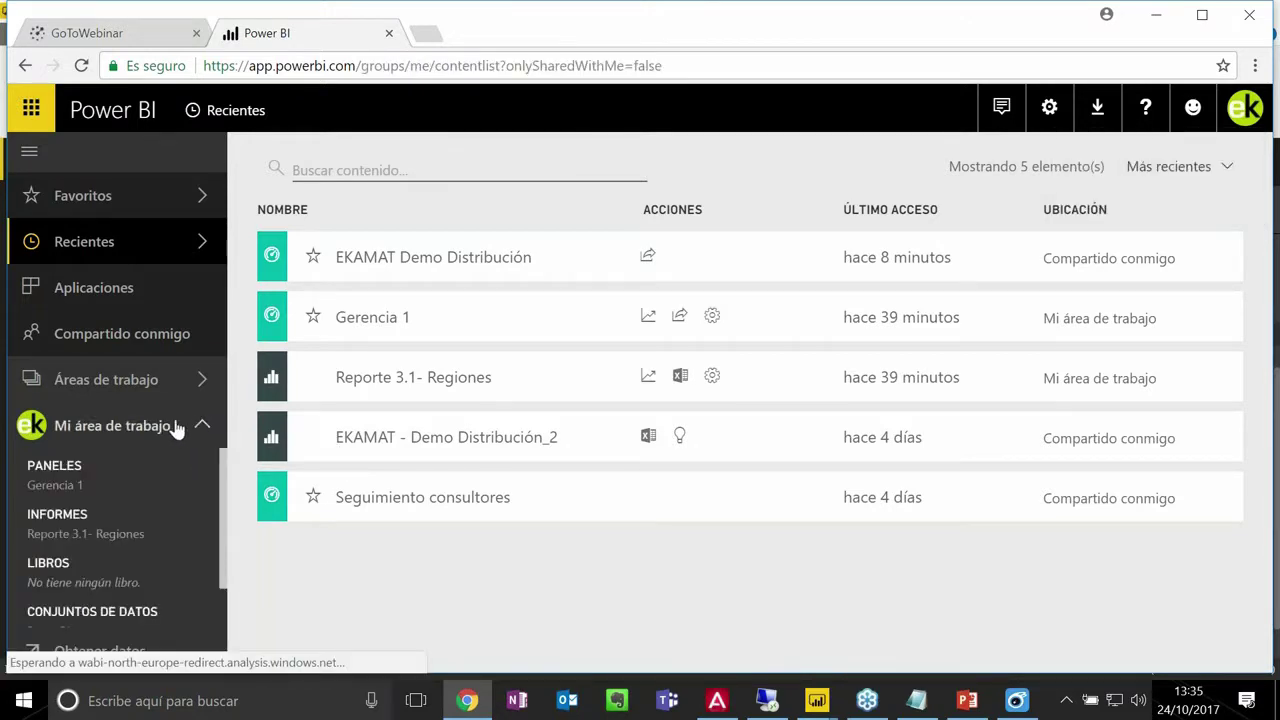
click(173, 388)
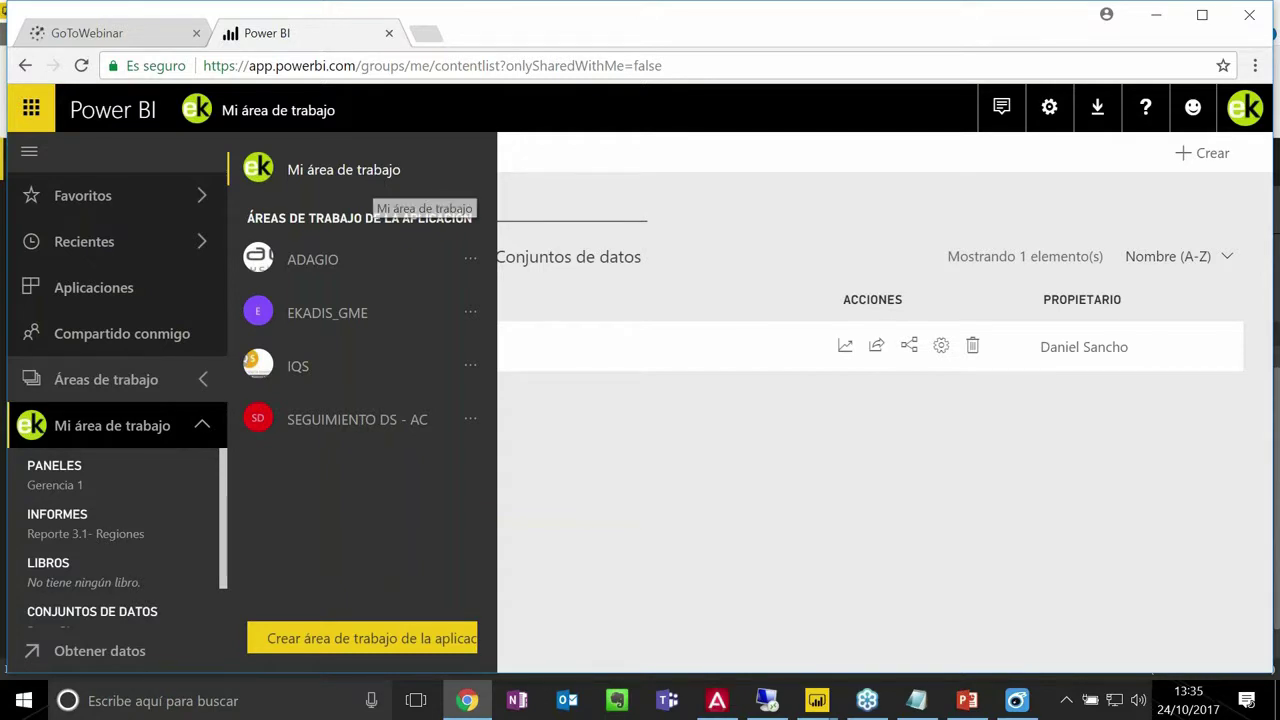
click(337, 176)
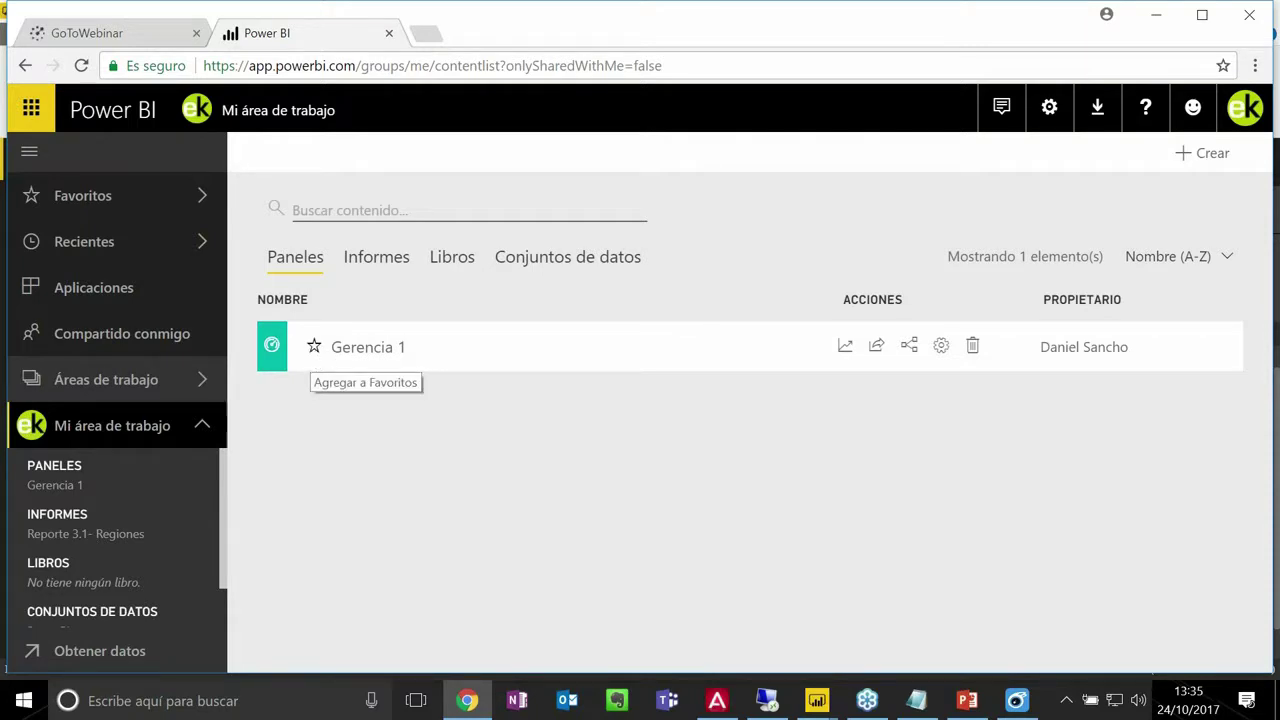
- Open the published Reporte 3.1- Regiones from the workspace's reports and cross-filter its visuals by Región 3
click(376, 257)
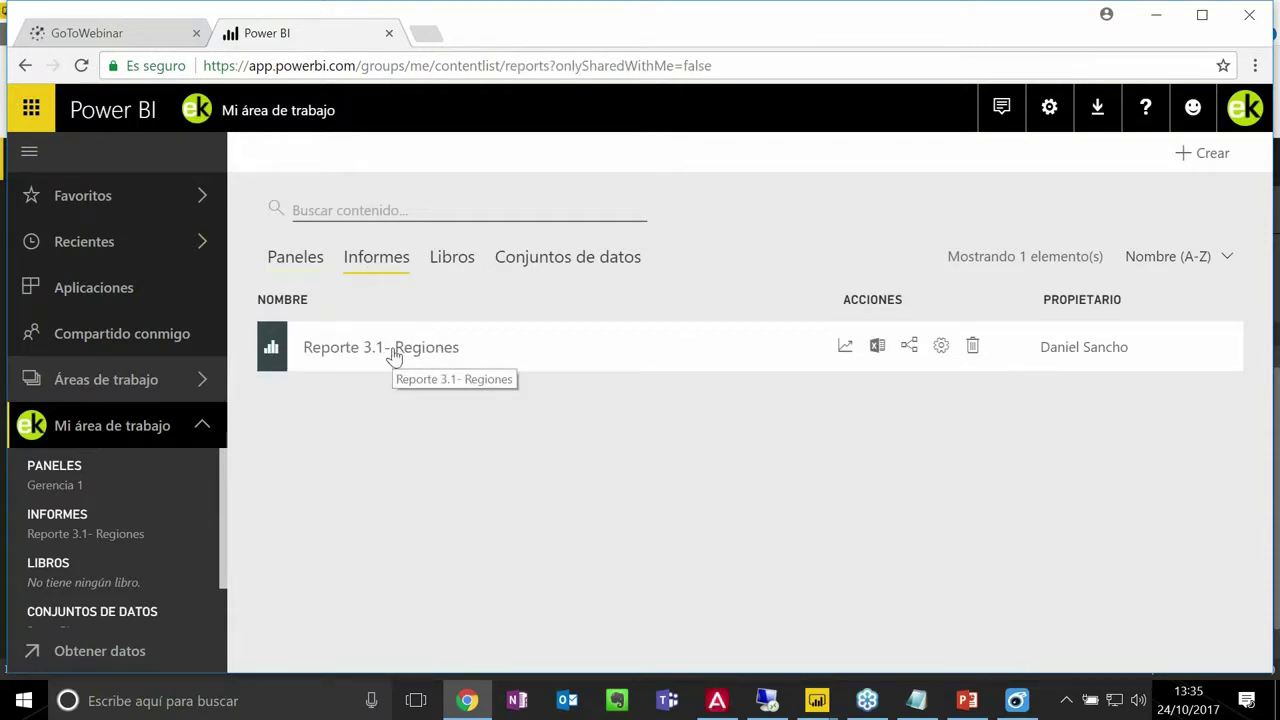
click(395, 350)
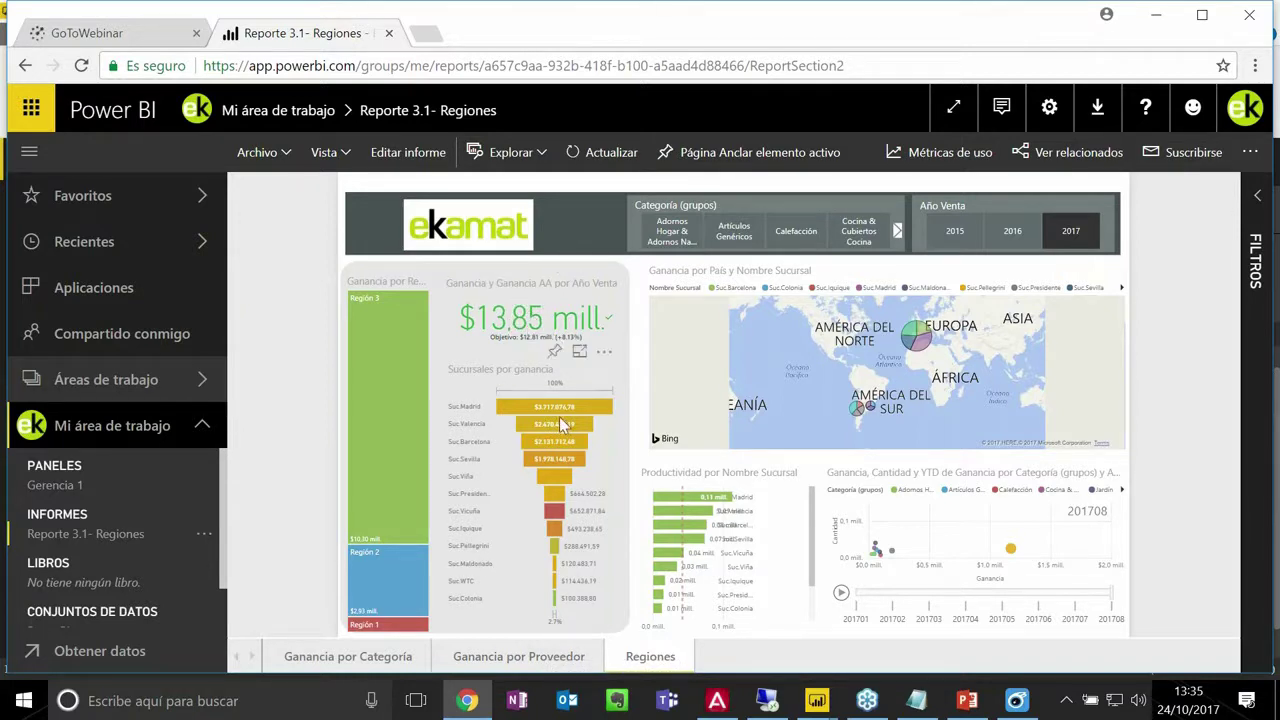
mouse_move(559, 406)
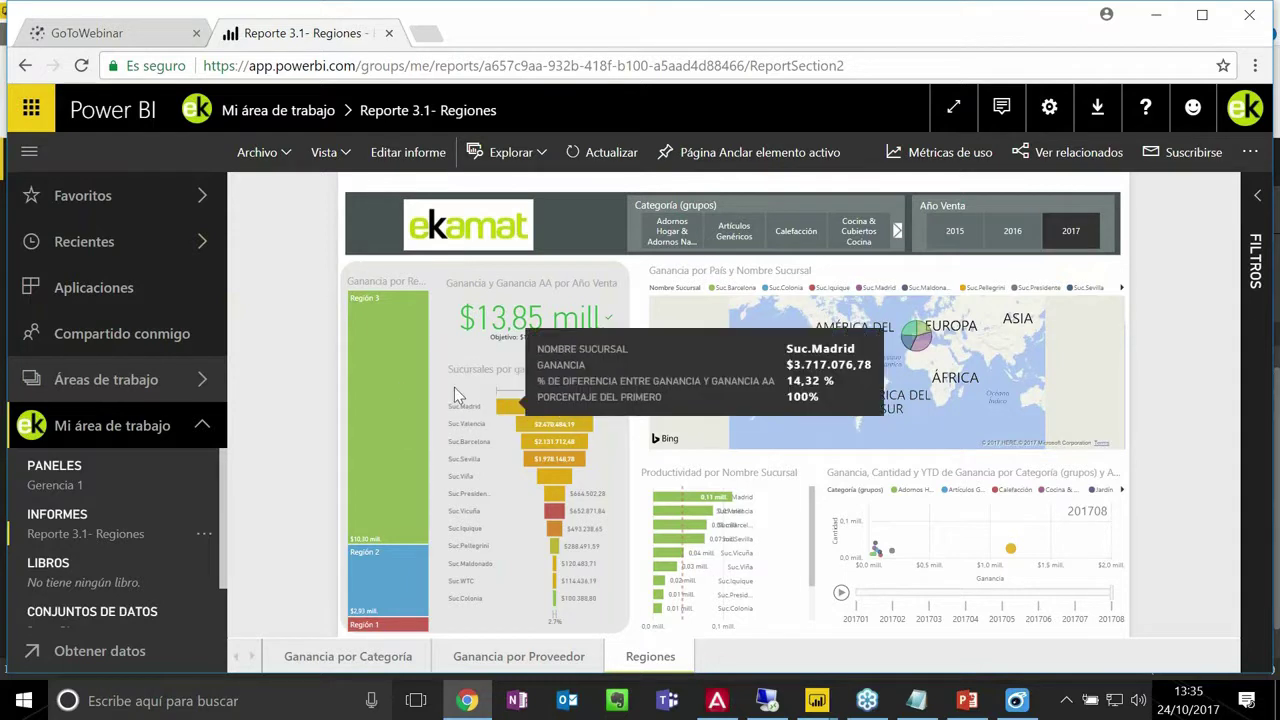
click(380, 361)
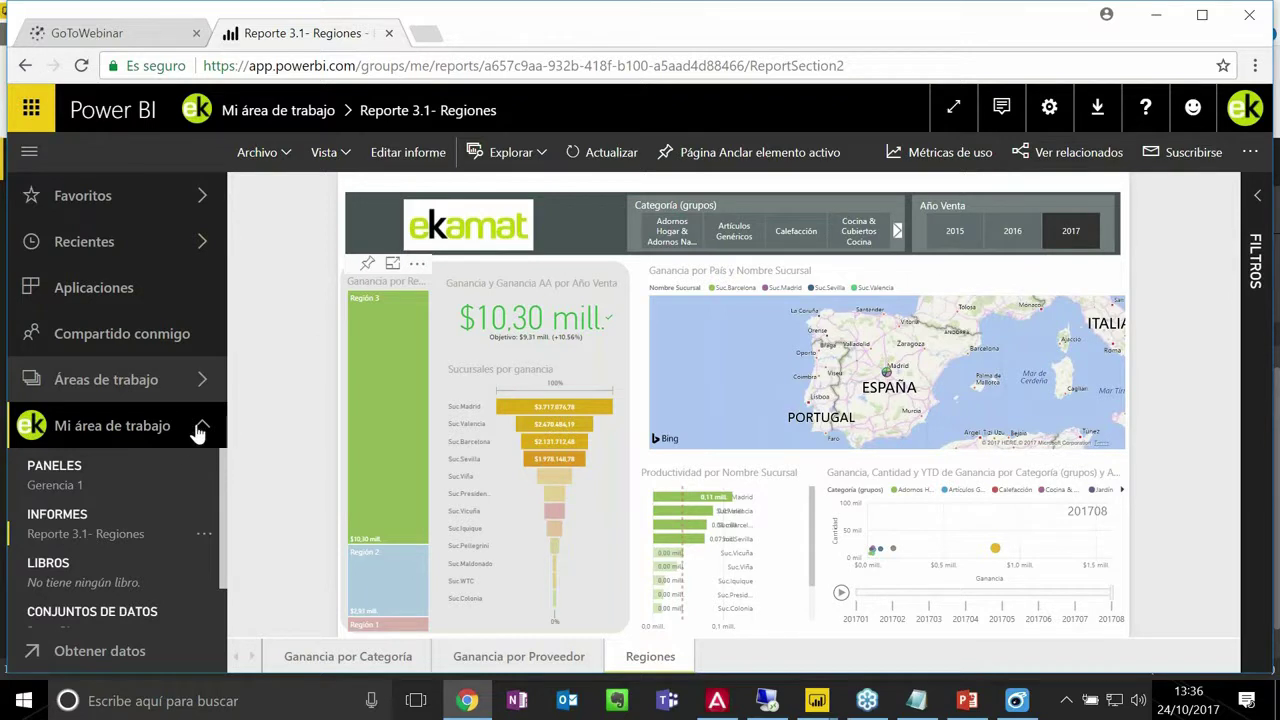
- Open the Gerencia 1 dashboard to view its pinned visuals, and go back to the recent content list
click(60, 467)
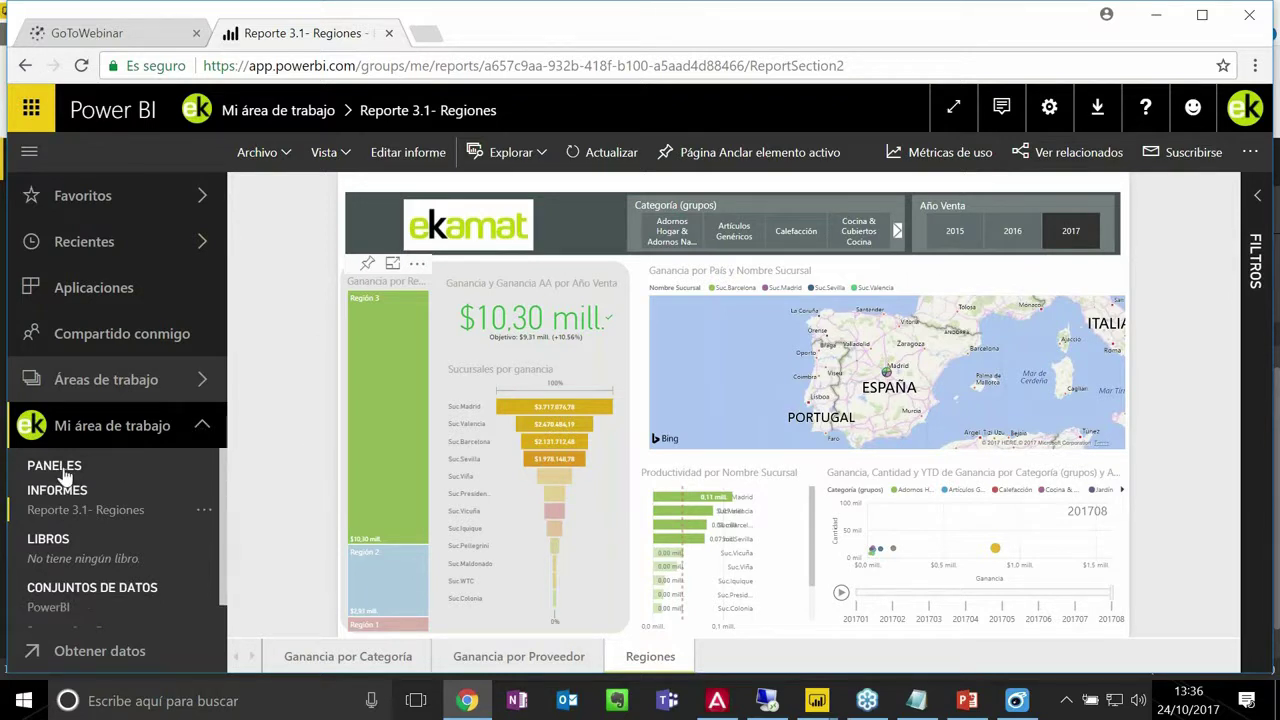
click(66, 468)
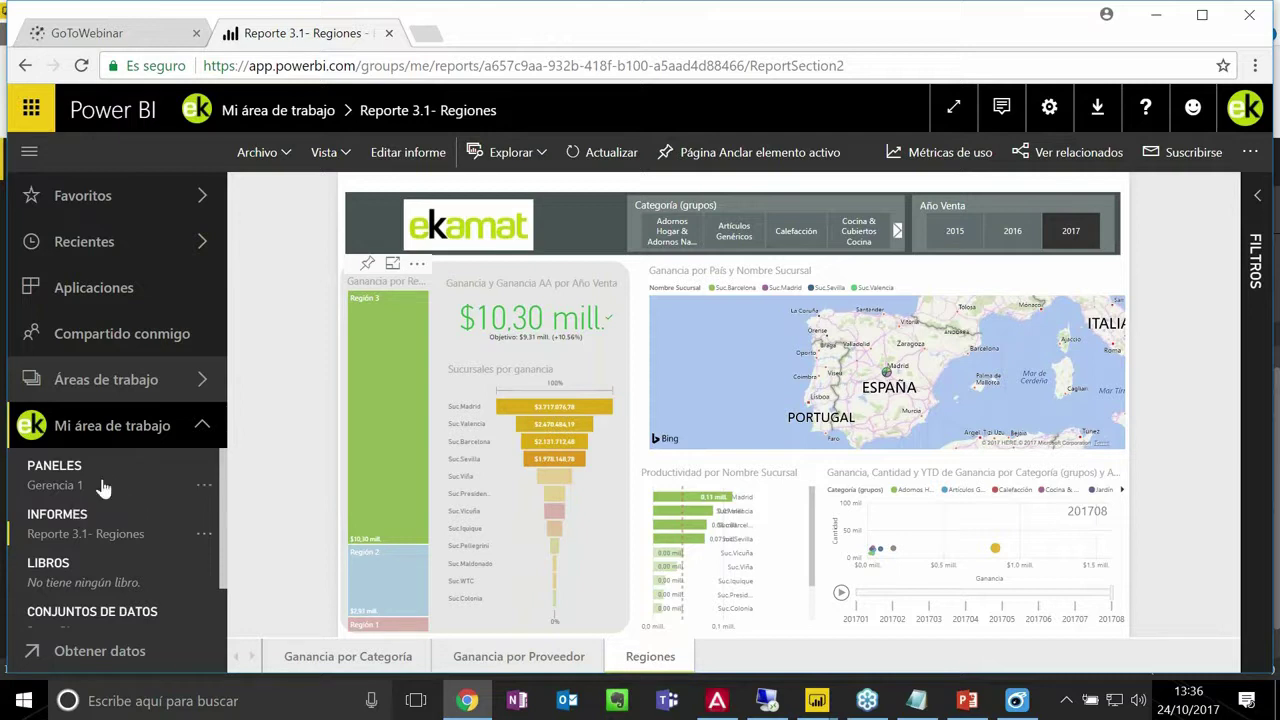
click(72, 487)
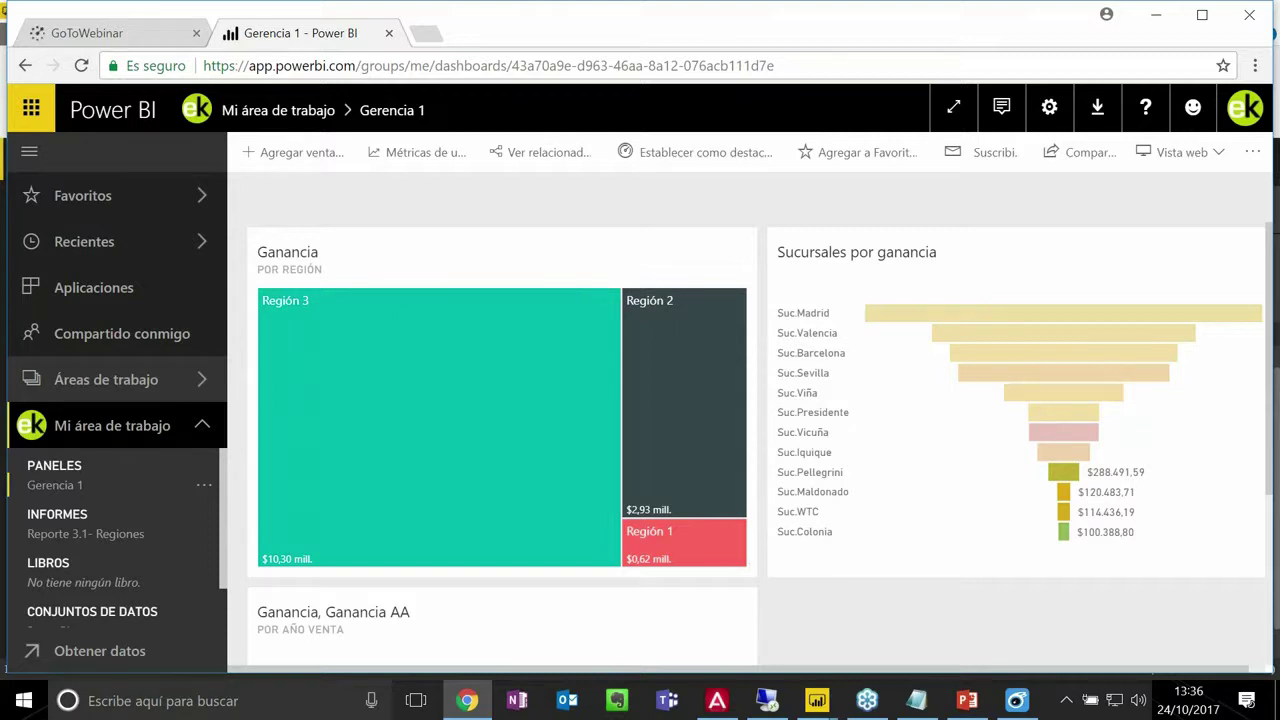
click(105, 250)
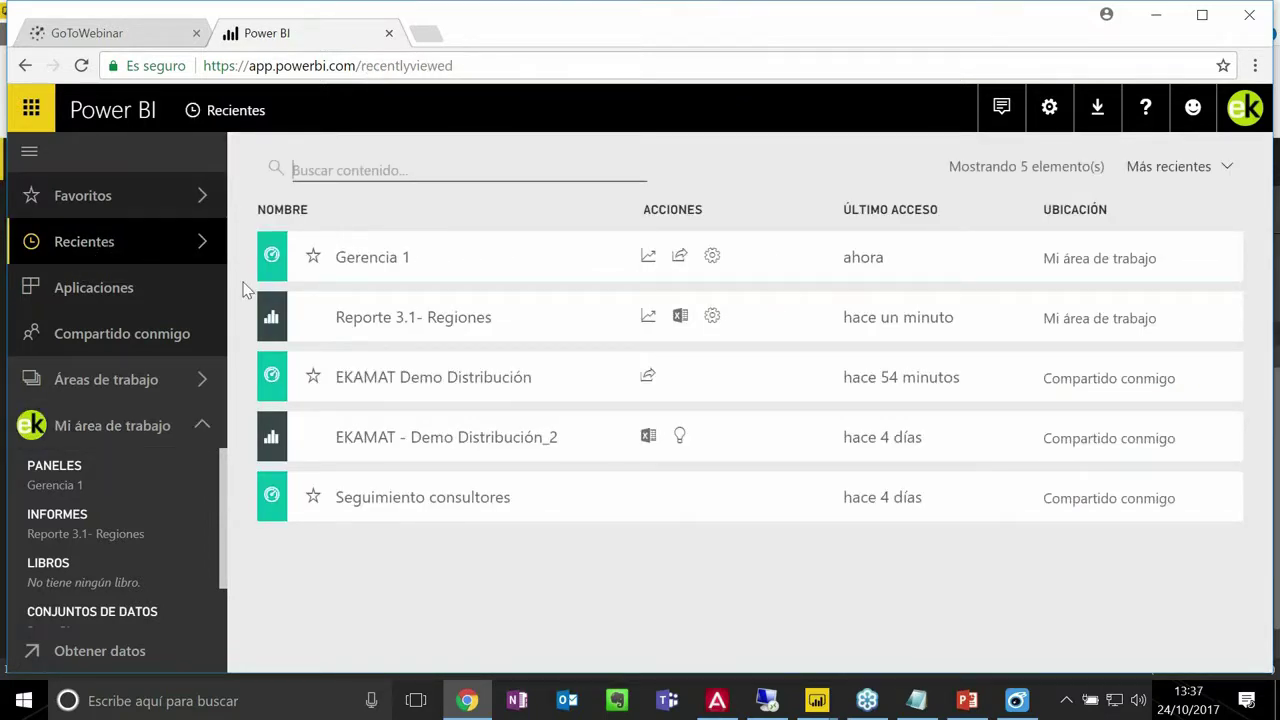
- Open the shared EKAMAT Demo Distribución dashboard, then briefly enter and exit its Preguntas y respuestas page
click(392, 386)
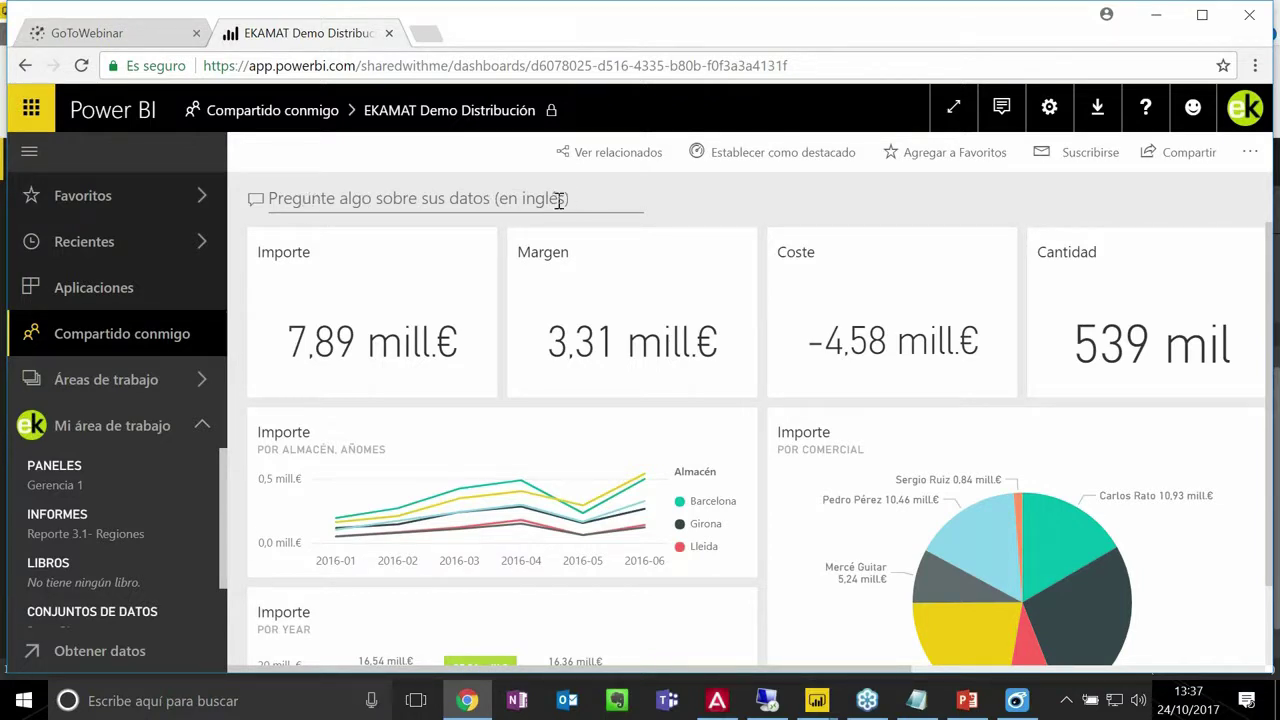
click(310, 197)
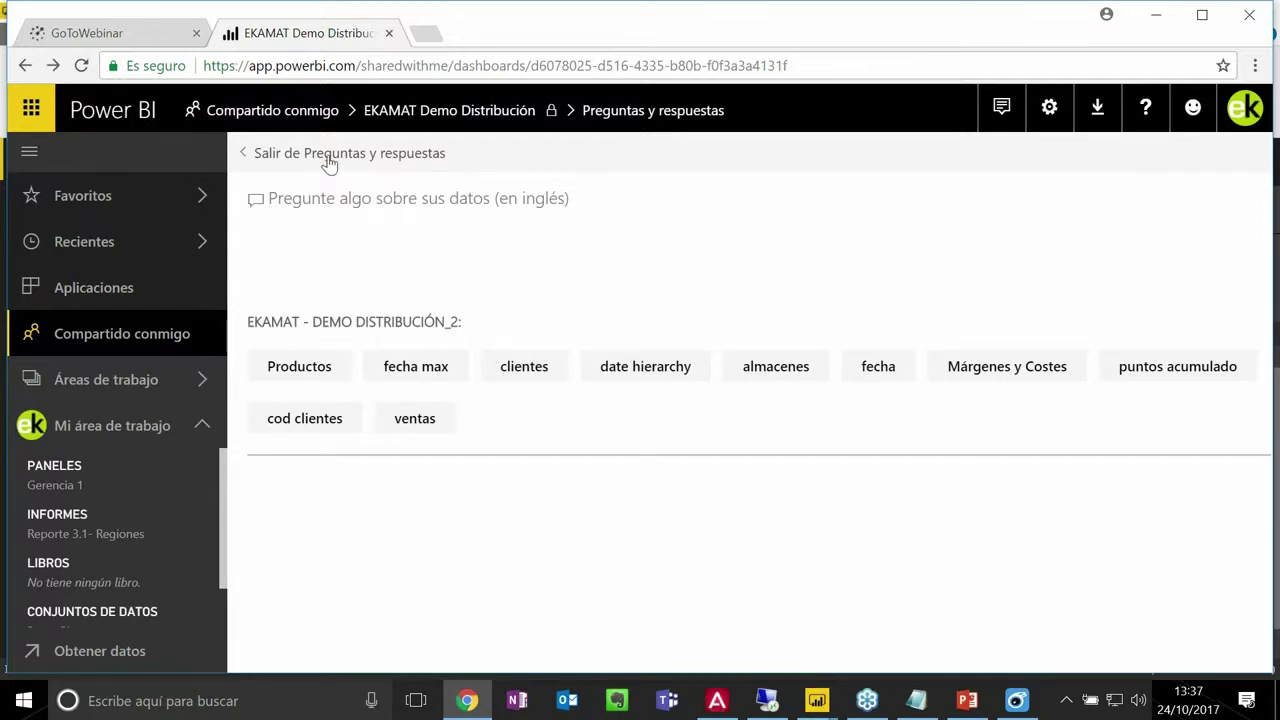
click(326, 156)
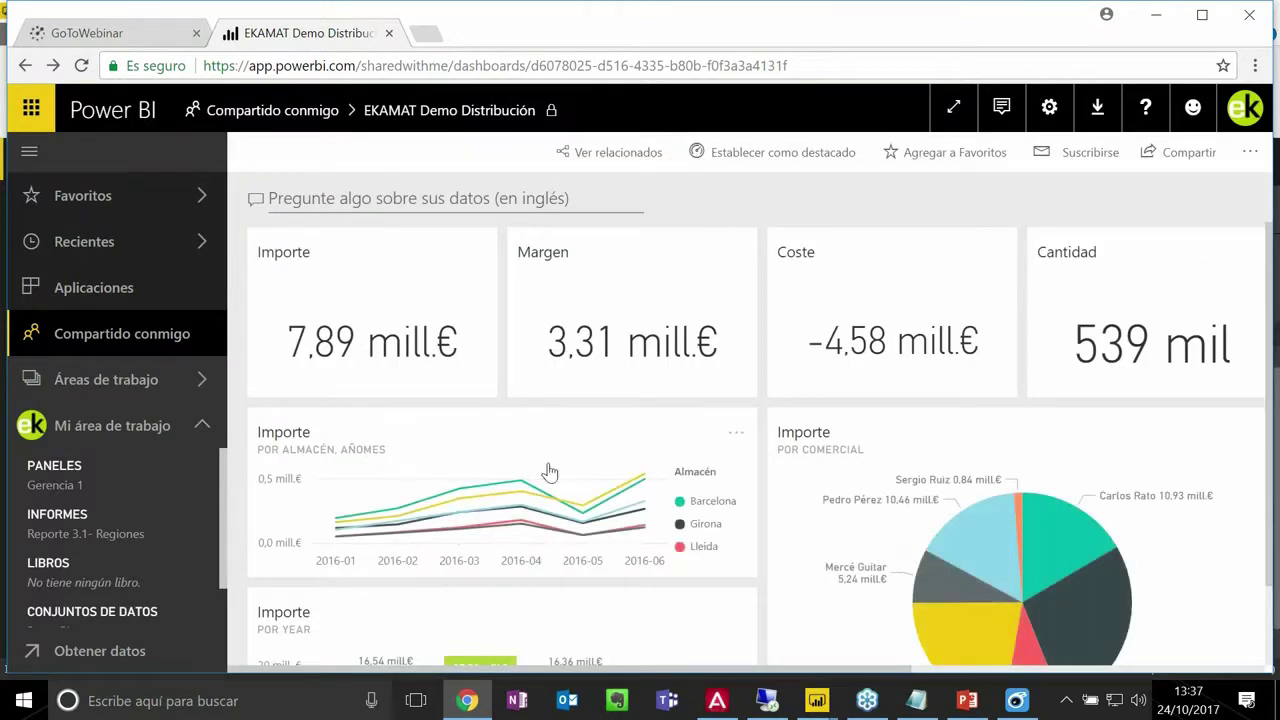
- Ask the dashboard's Preguntas y respuestas the question "ventas by comercial" and dismiss the remaining suggestions to view the chart
click(366, 196)
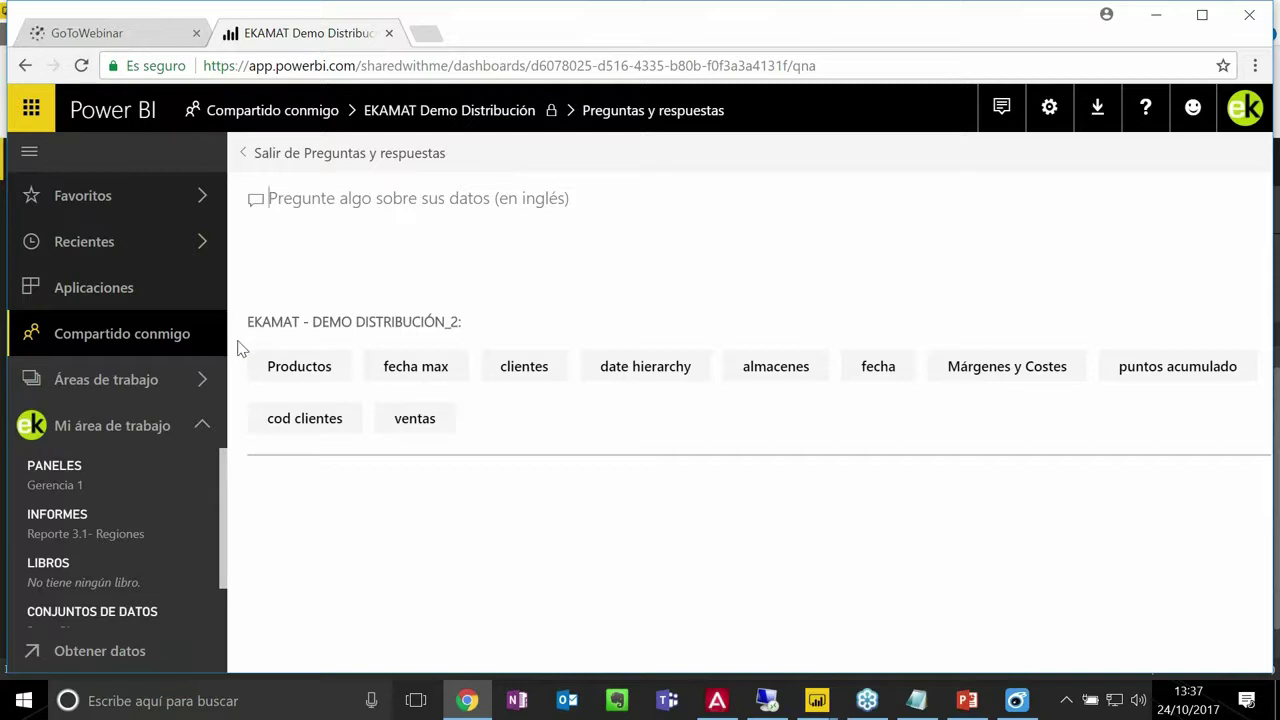
click(297, 199)
text(ventas )
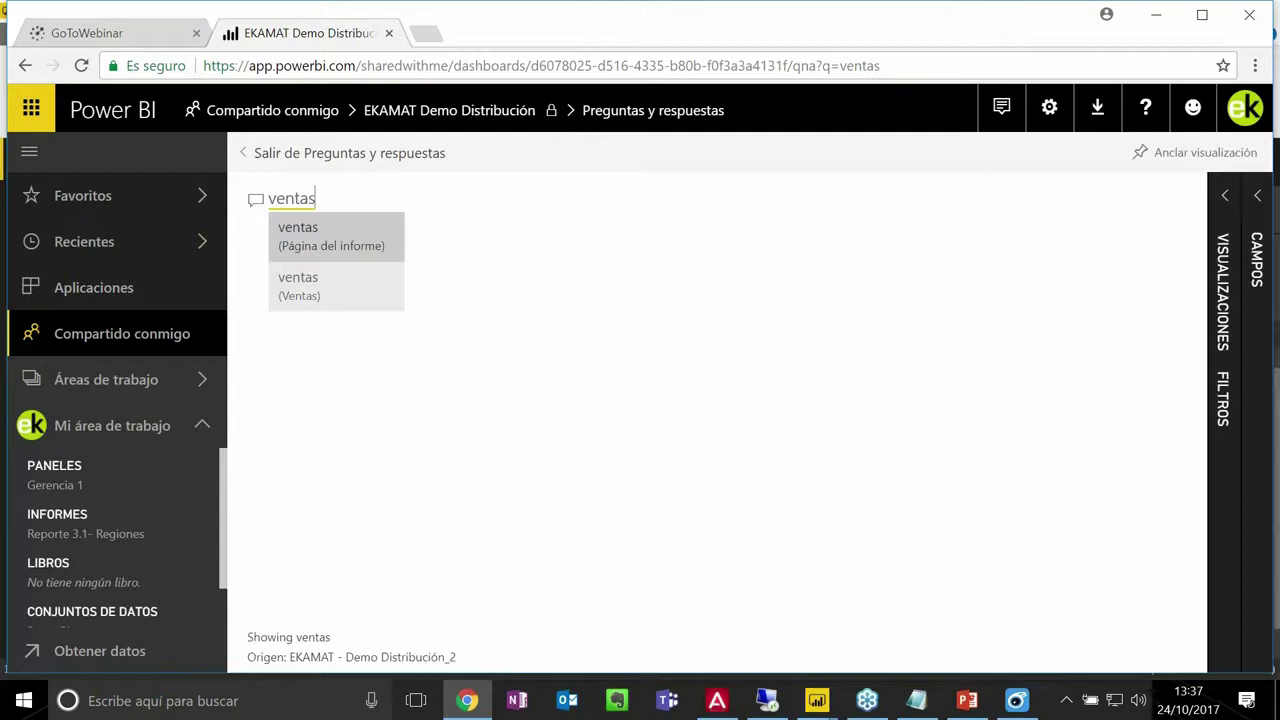
text(by)
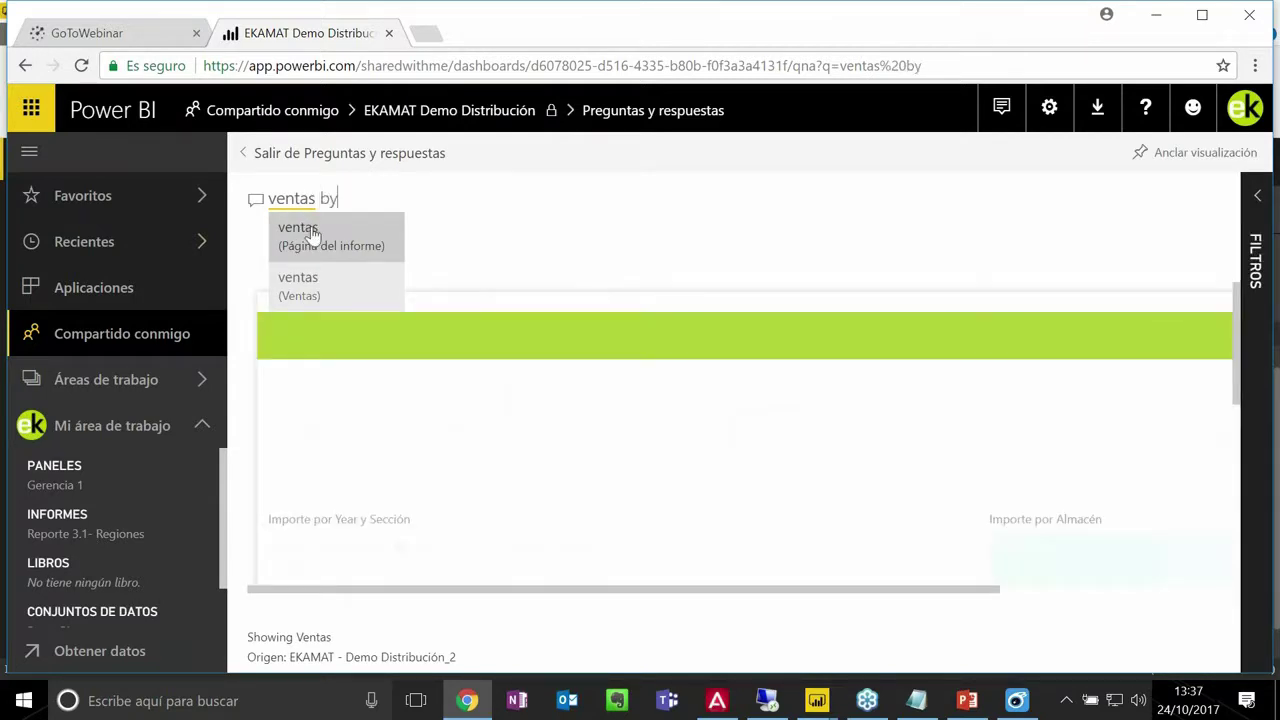
text( comer)
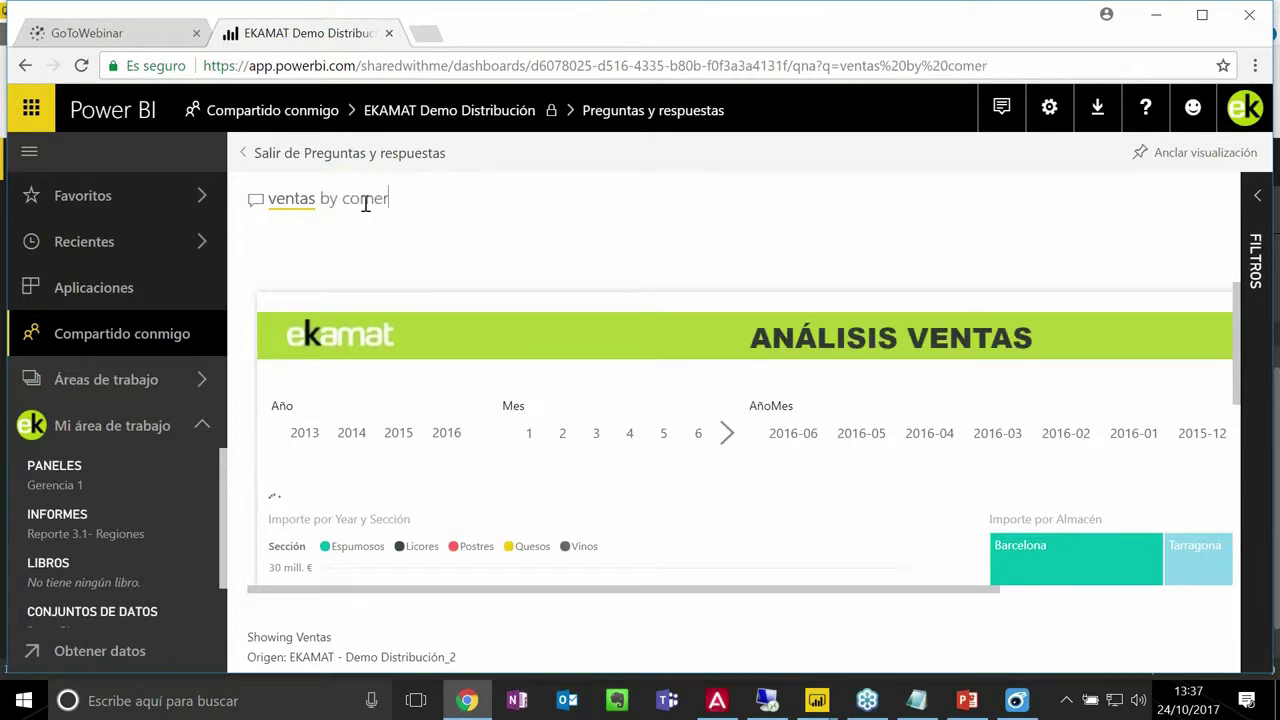
click(371, 228)
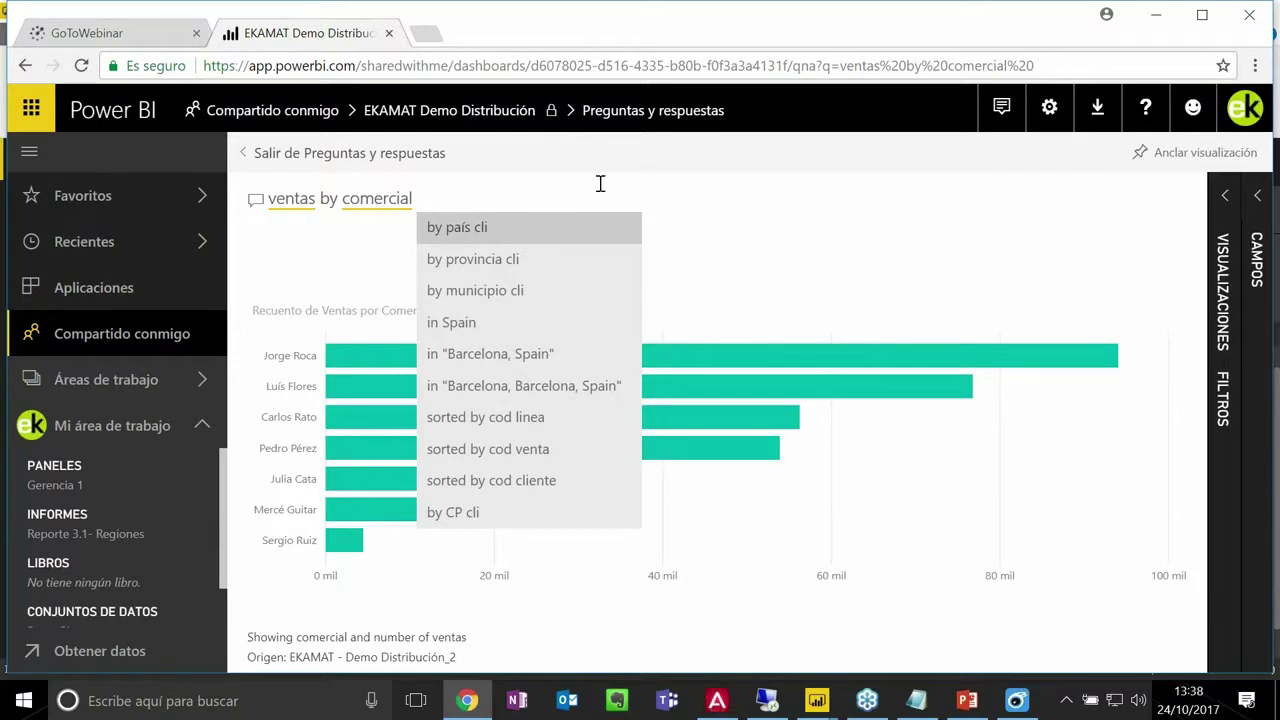
click(752, 650)
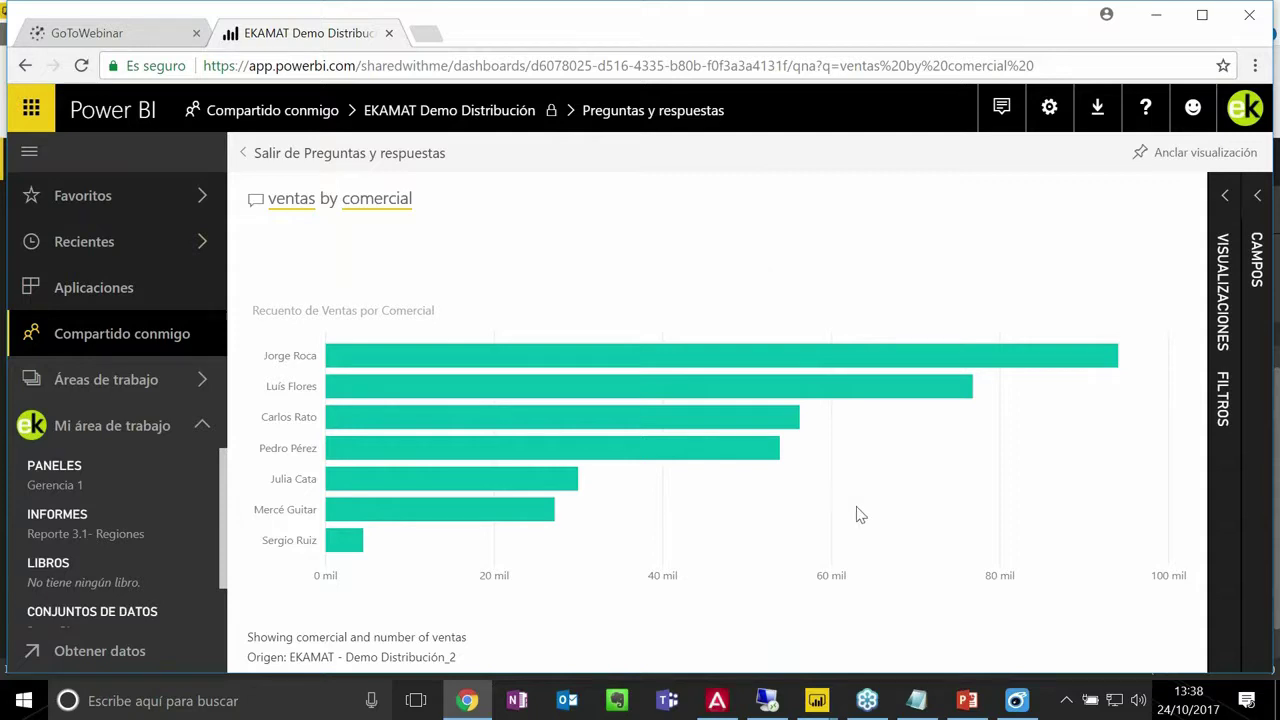
- Switch to the iTools Screen Mirror of the phone and submit the question "ventas by provincia cli" in the EKAMAT Demo Distribución chat
click(1016, 702)
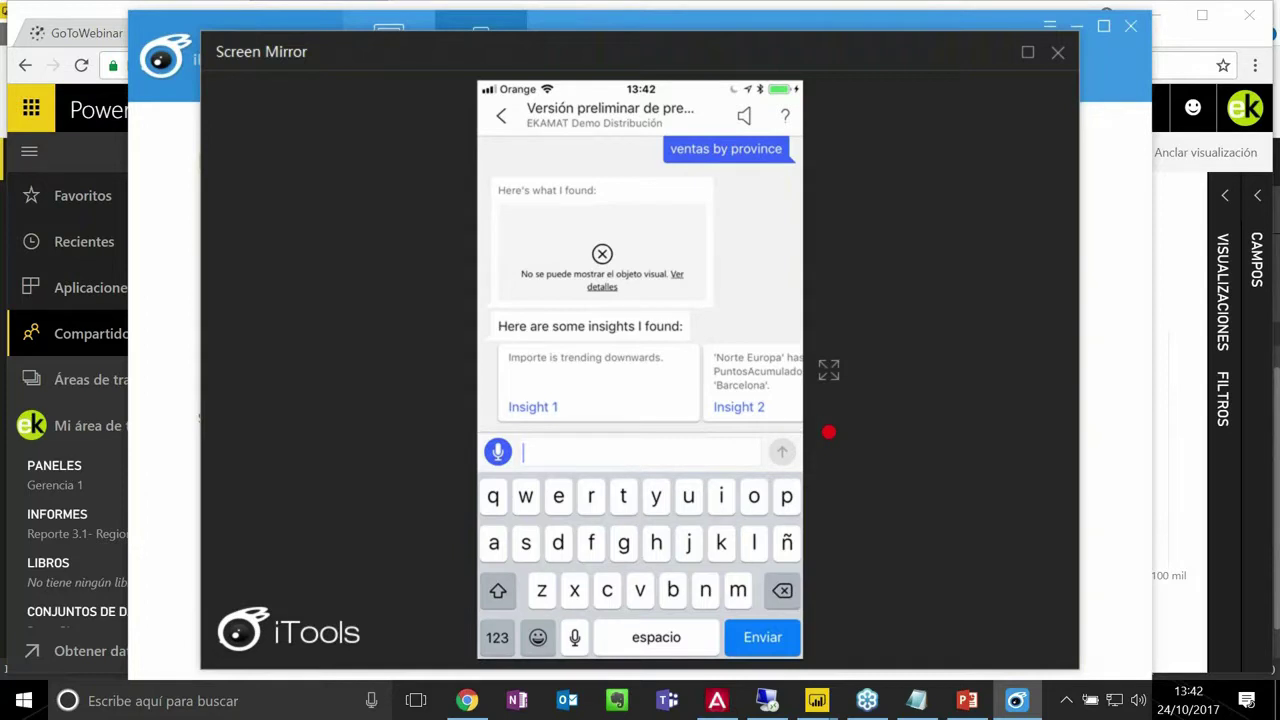
text(ventas )
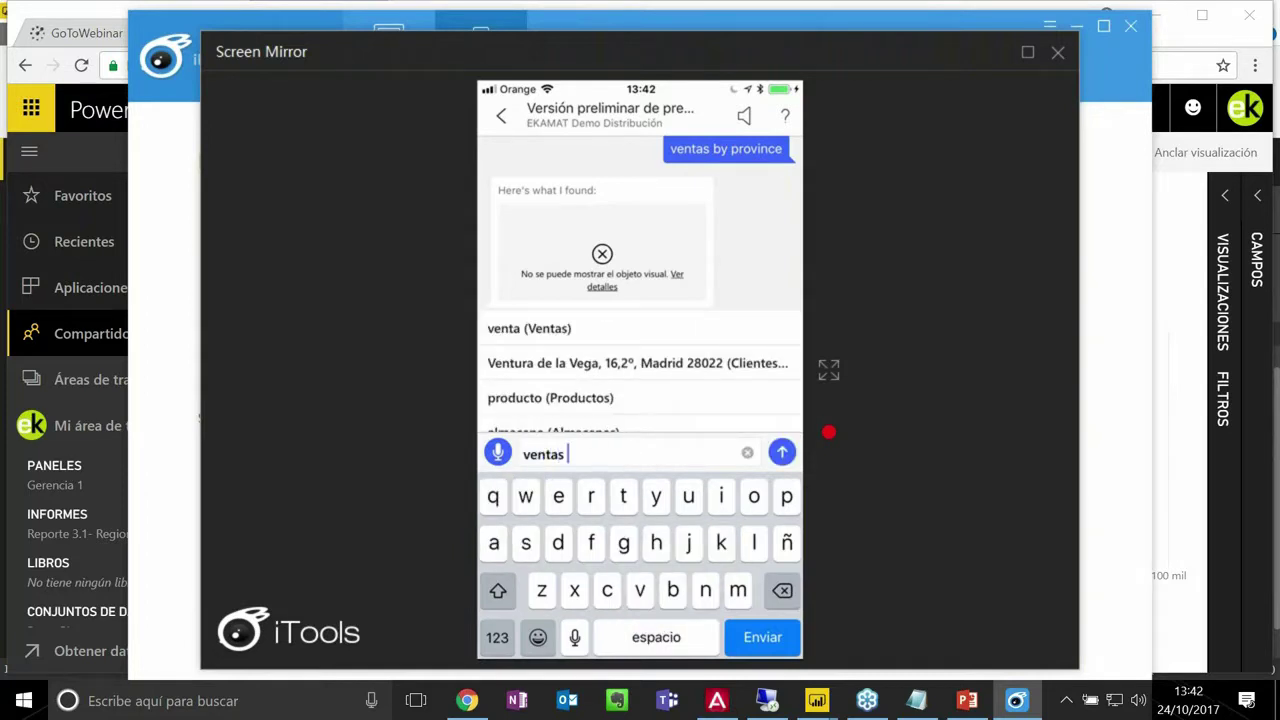
text(by provincia cli)
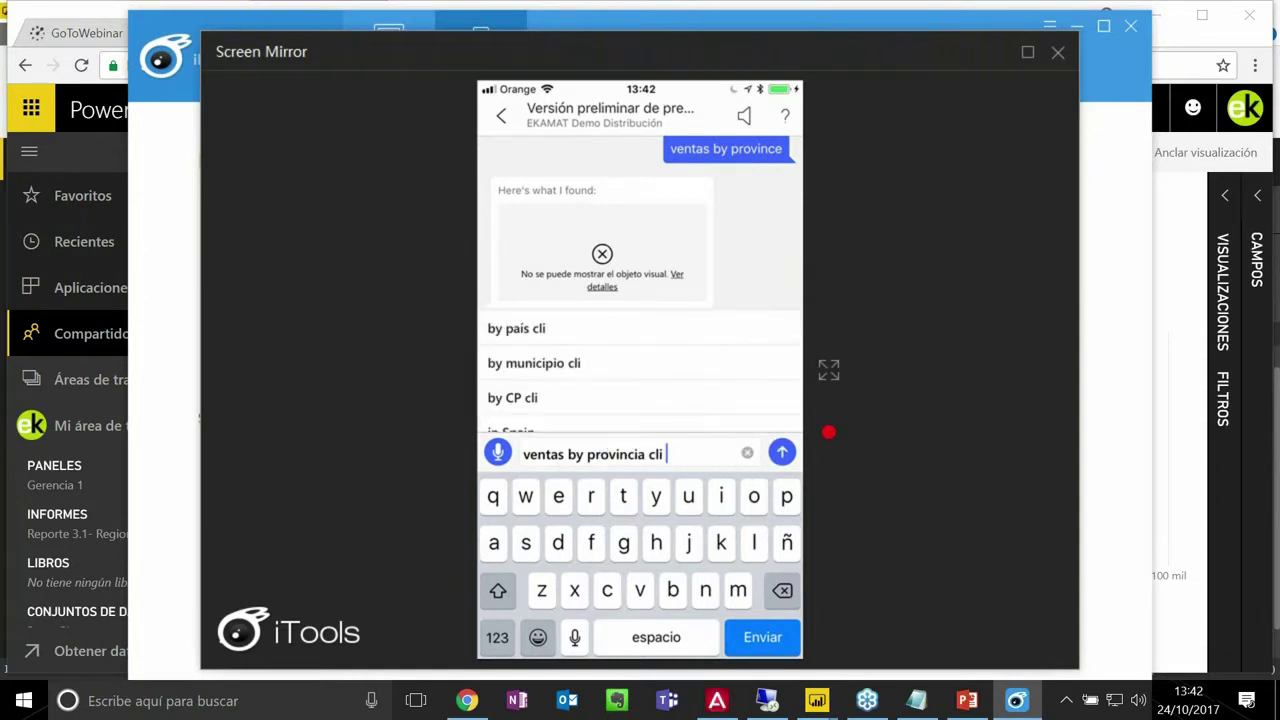
click(782, 452)
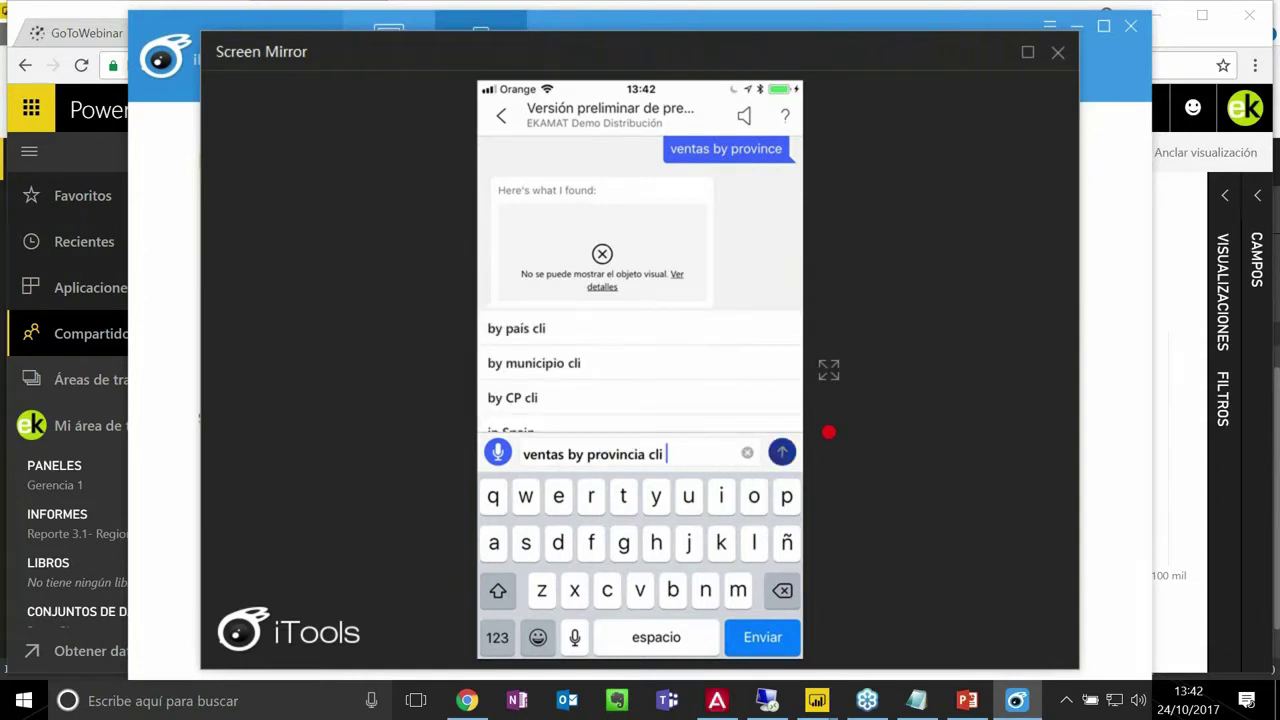